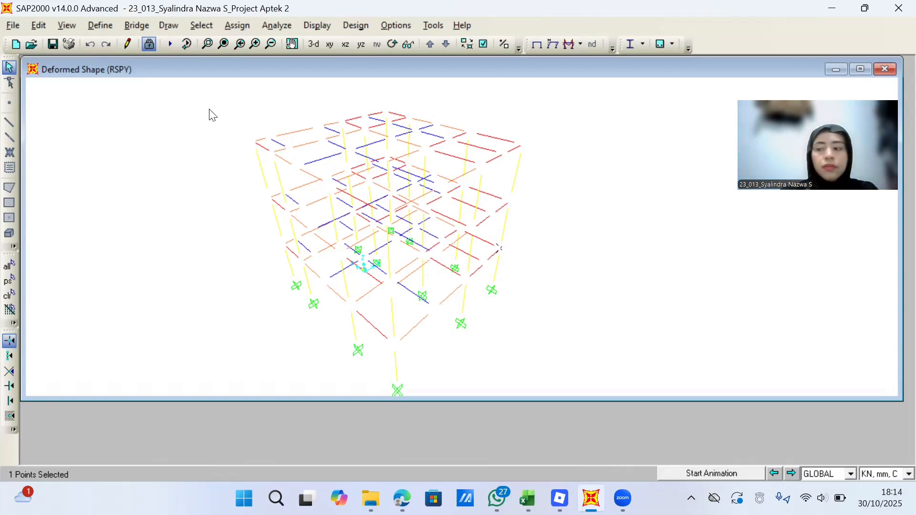
# Open the results tables selection and choose only Modal Participating Mass Ratios under Structure Output's Modal Information, leaving Base Reactions out
pyautogui.click(313, 26)
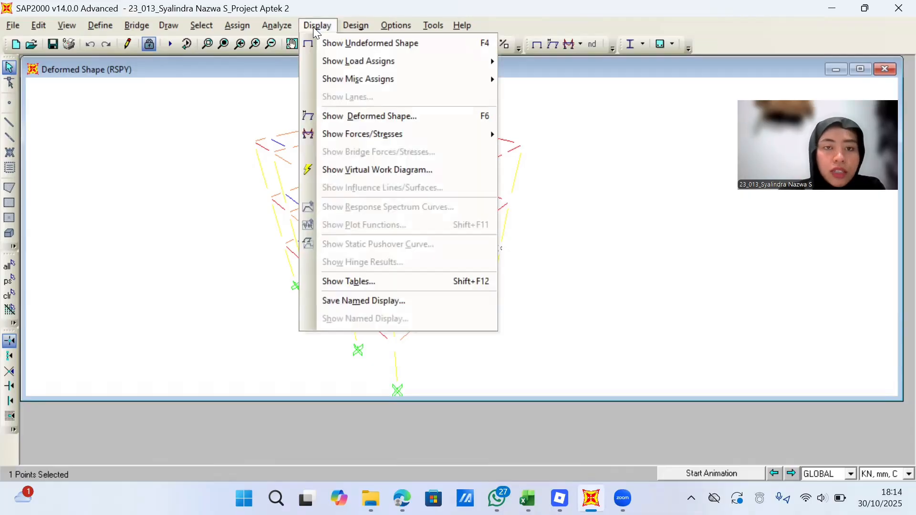
pyautogui.click(381, 280)
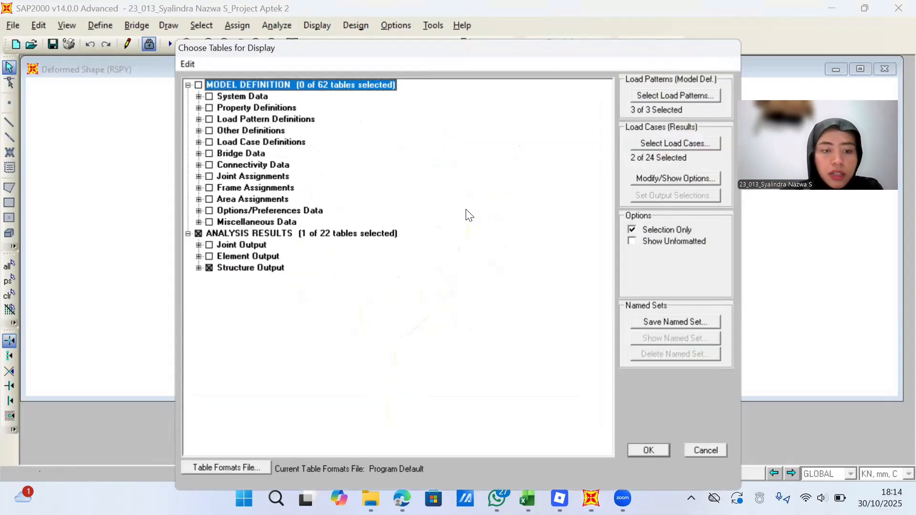
pyautogui.click(198, 268)
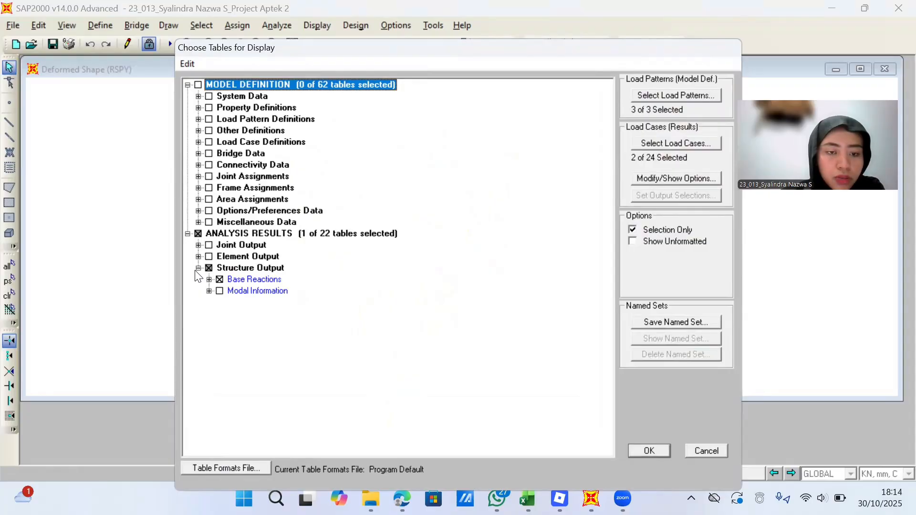
pyautogui.click(220, 291)
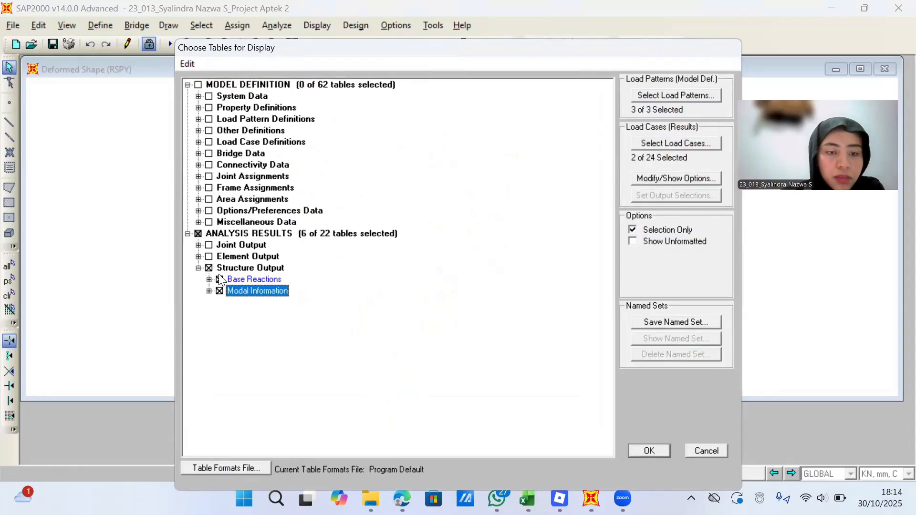
pyautogui.click(219, 280)
pyautogui.click(209, 291)
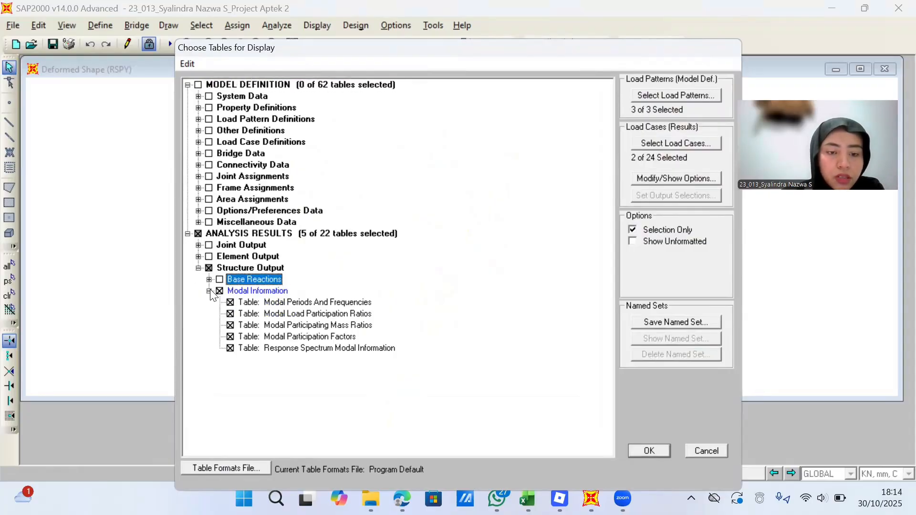
pyautogui.click(230, 302)
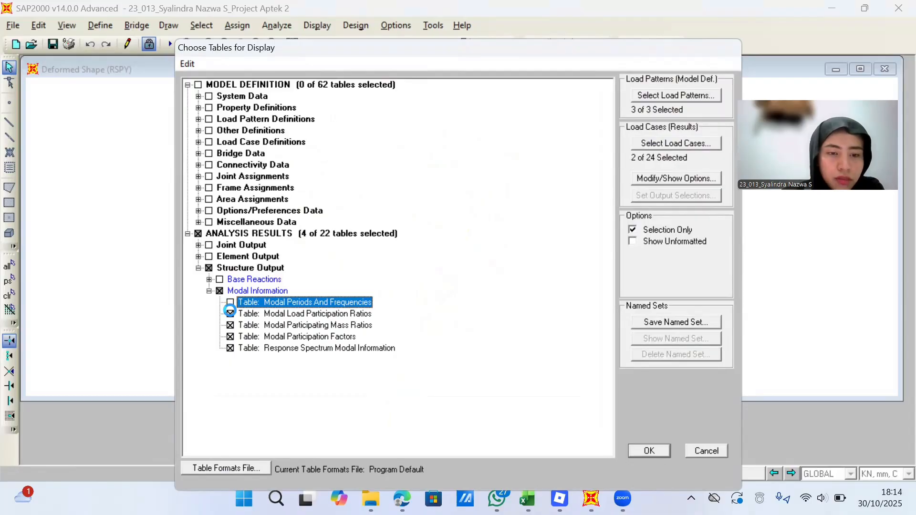
pyautogui.click(229, 314)
pyautogui.click(230, 336)
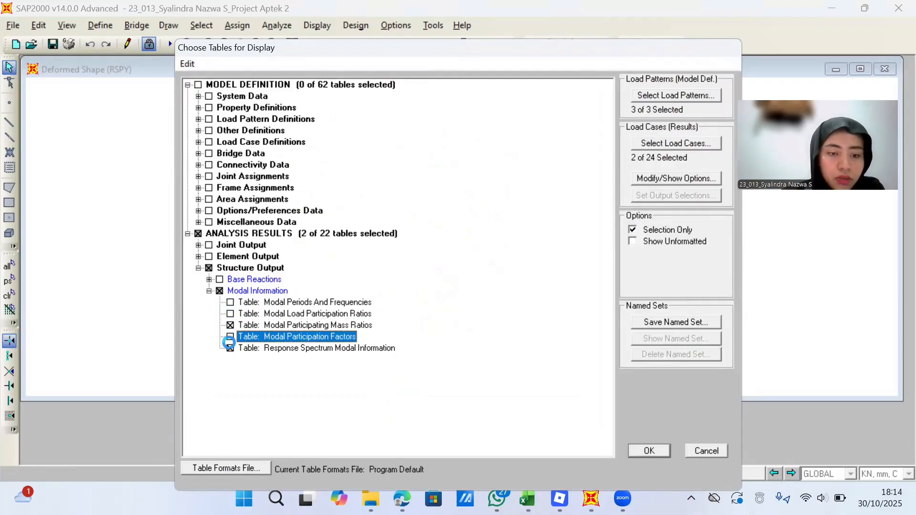
pyautogui.click(230, 347)
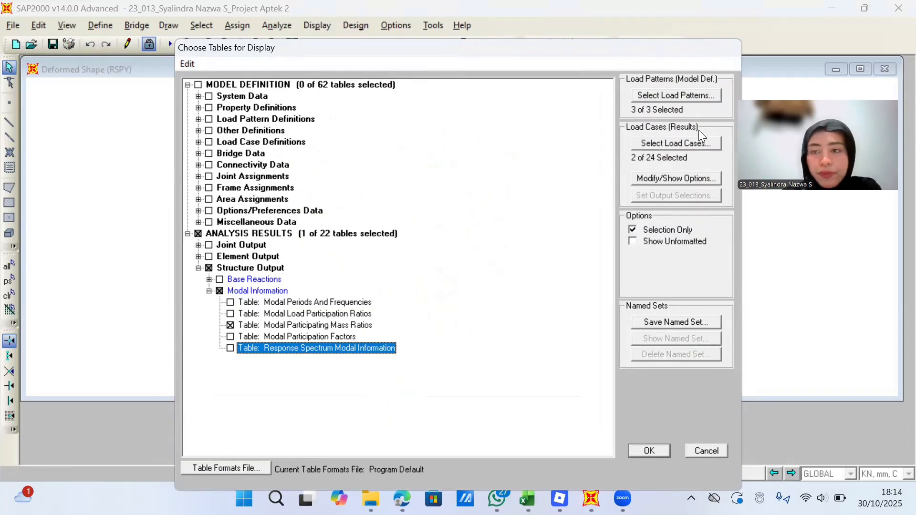
# Replace the RSPX and RSPY load case selection with one containing MODAL and display the Modal Participating Mass Ratios table
pyautogui.click(695, 143)
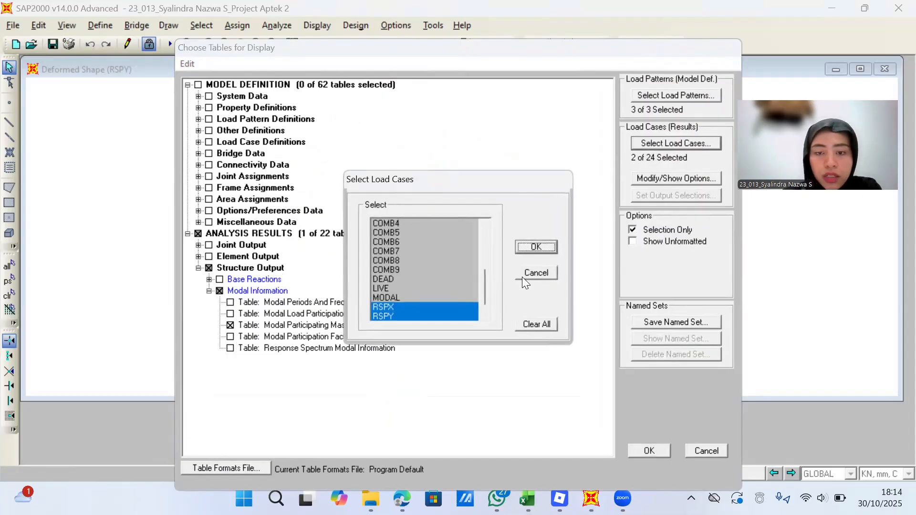
pyautogui.moveTo(488, 285); pyautogui.dragTo(486, 291)
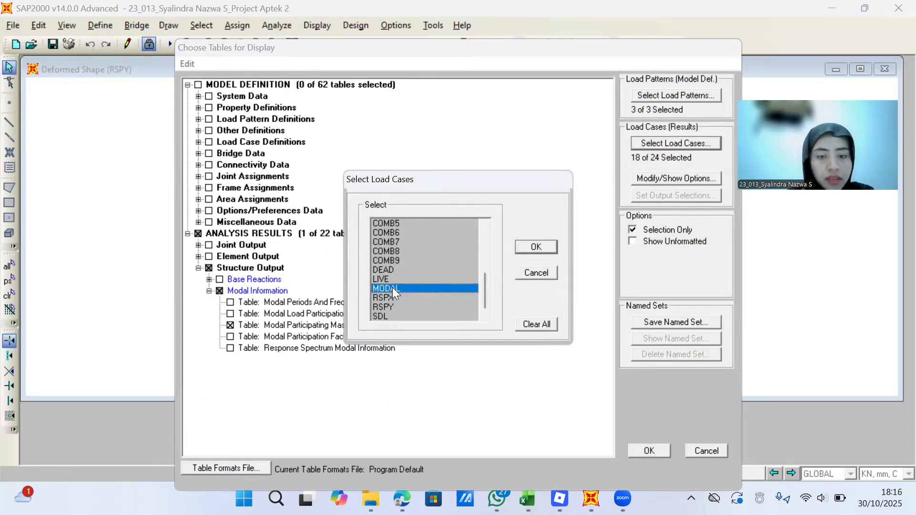
pyautogui.click(393, 315)
pyautogui.click(533, 247)
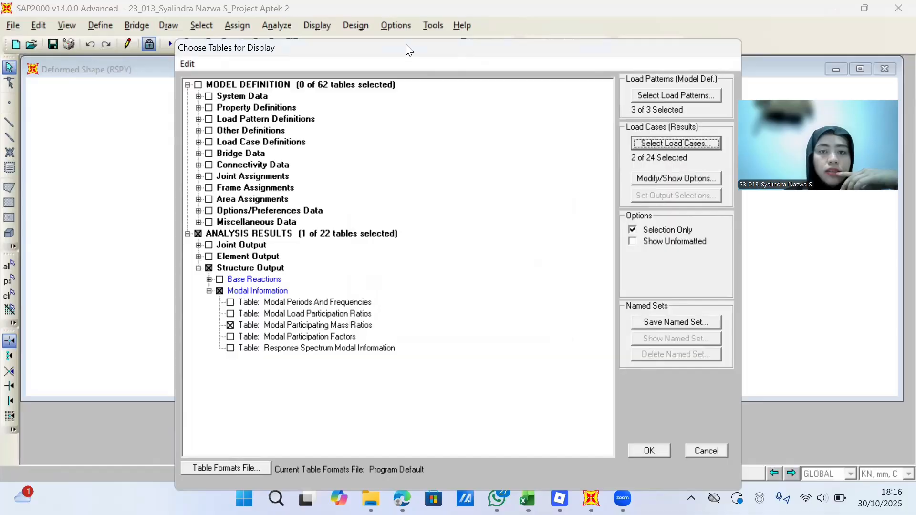
pyautogui.moveTo(404, 41); pyautogui.dragTo(390, 6)
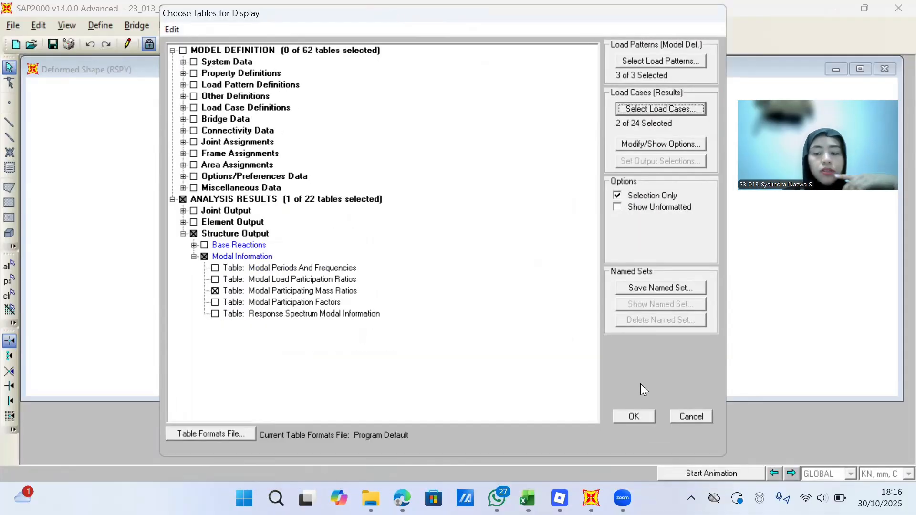
pyautogui.click(642, 417)
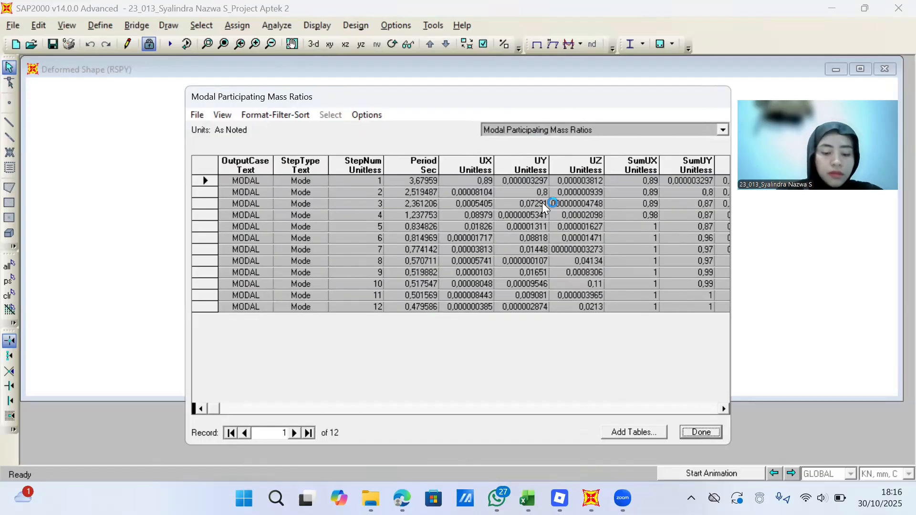
# Export the current Modal Participating Mass Ratios table to Excel
pyautogui.press('super')
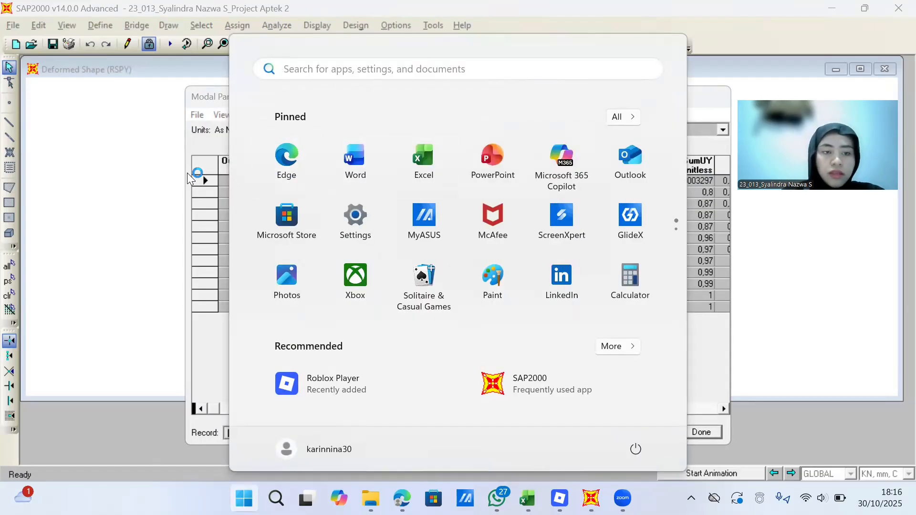
pyautogui.click(195, 115)
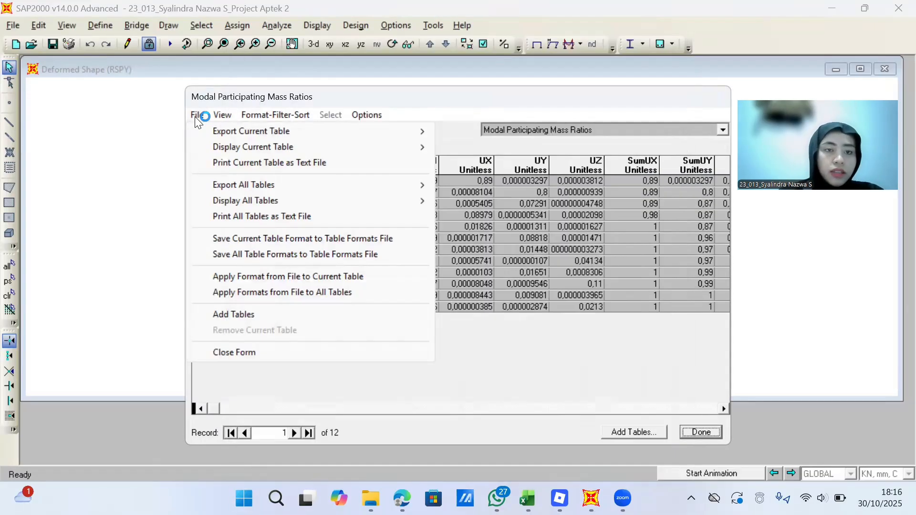
pyautogui.moveTo(235, 136)
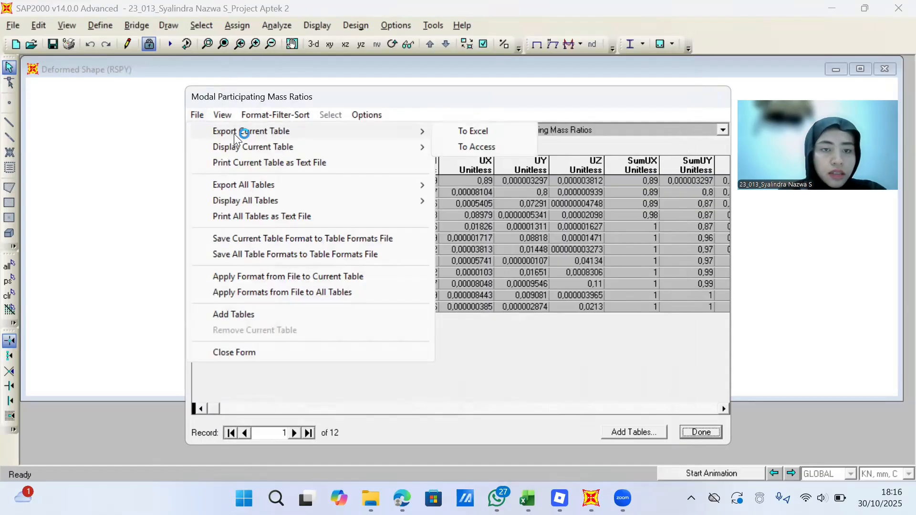
pyautogui.click(499, 129)
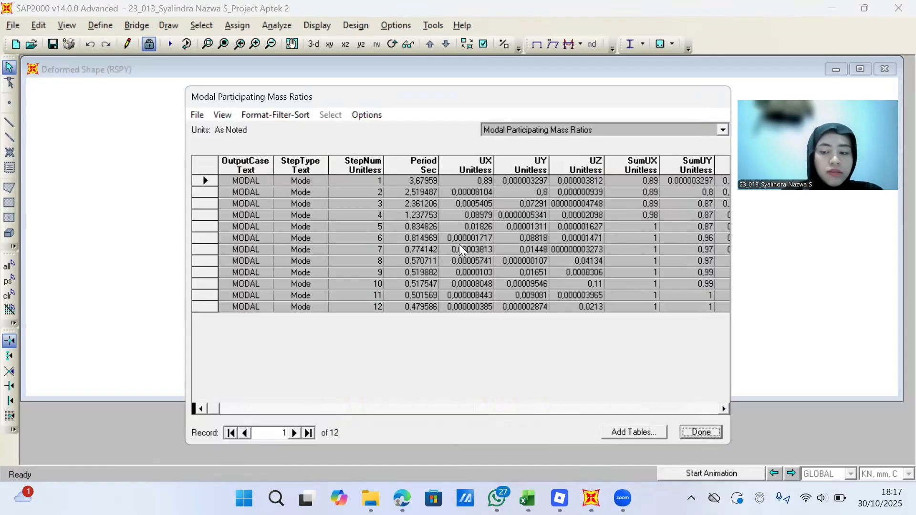
# Switch to the exported Book1 workbook in Excel, maximize it and view all columns of the mass ratios table
pyautogui.moveTo(527, 498)
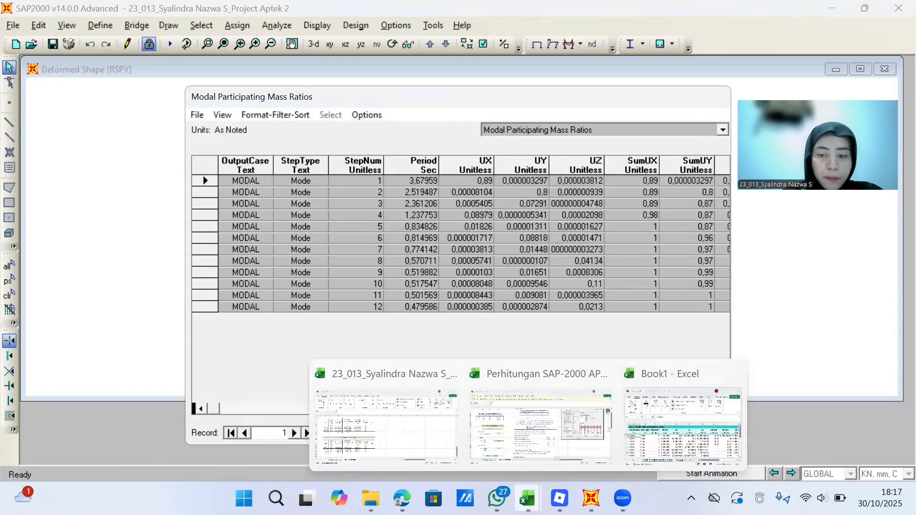
pyautogui.click(683, 424)
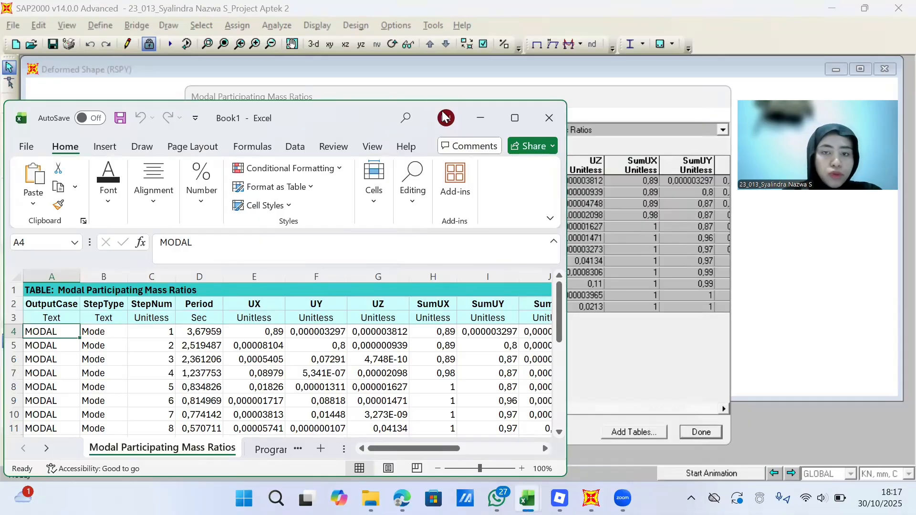
pyautogui.click(514, 118)
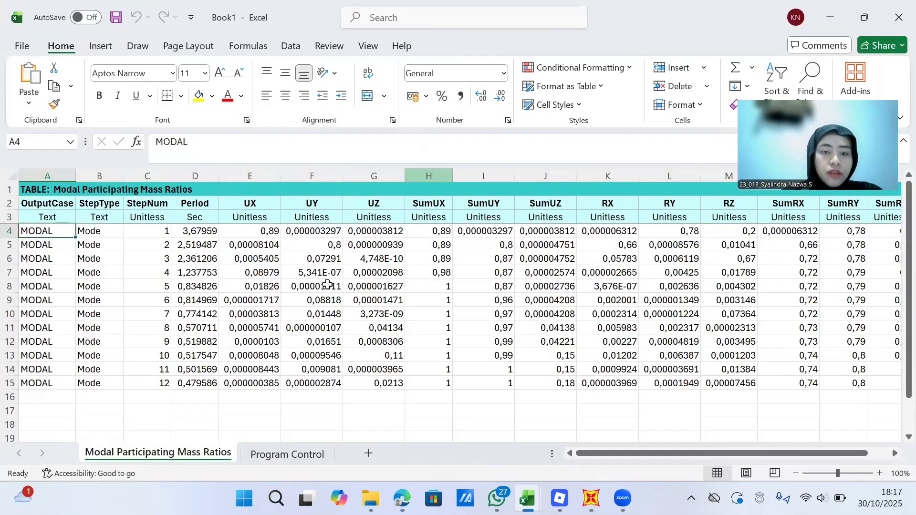
pyautogui.keyDown('ctrl'); pyautogui.scroll(-4, 328, 285); pyautogui.keyUp('ctrl')
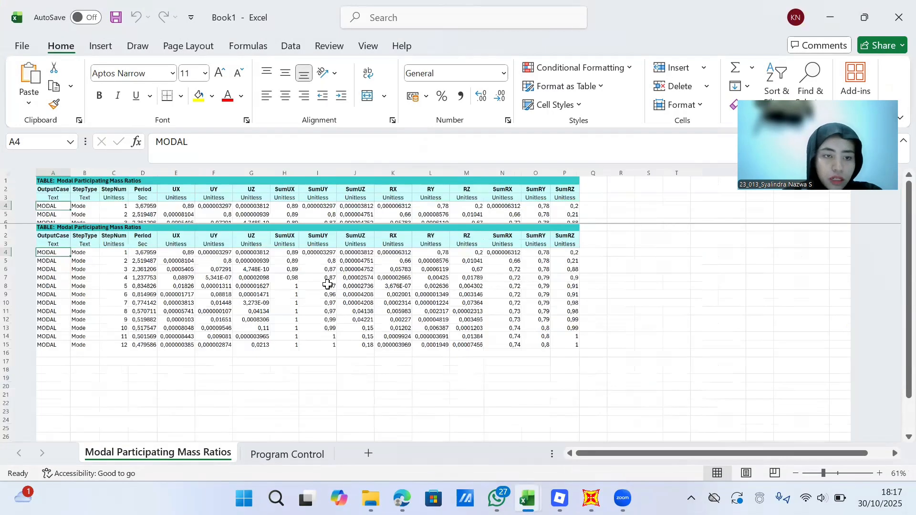
pyautogui.keyDown('ctrl'); pyautogui.scroll(2, 328, 285); pyautogui.keyUp('ctrl')
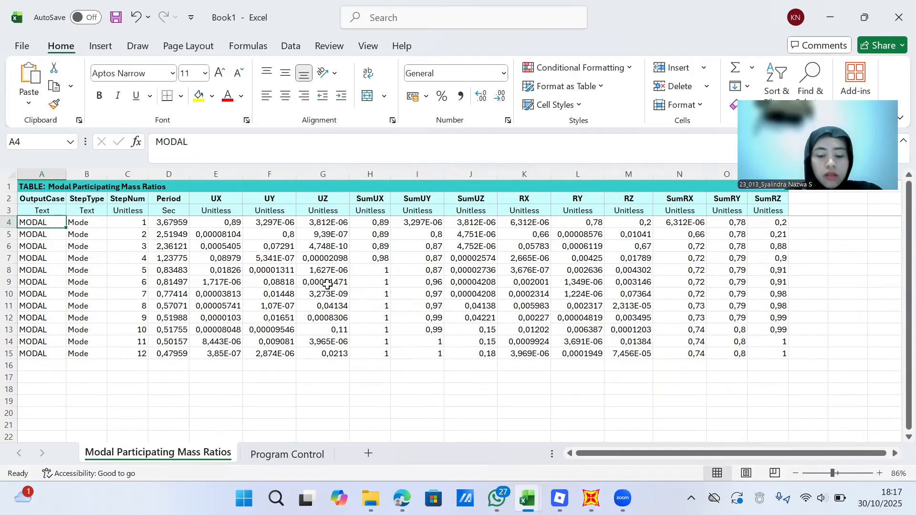
# Close the mass ratios table in SAP2000 and switch to the period summary at the start of the Excel calculation workbook's Analisis Struktur sheet
pyautogui.click(832, 7)
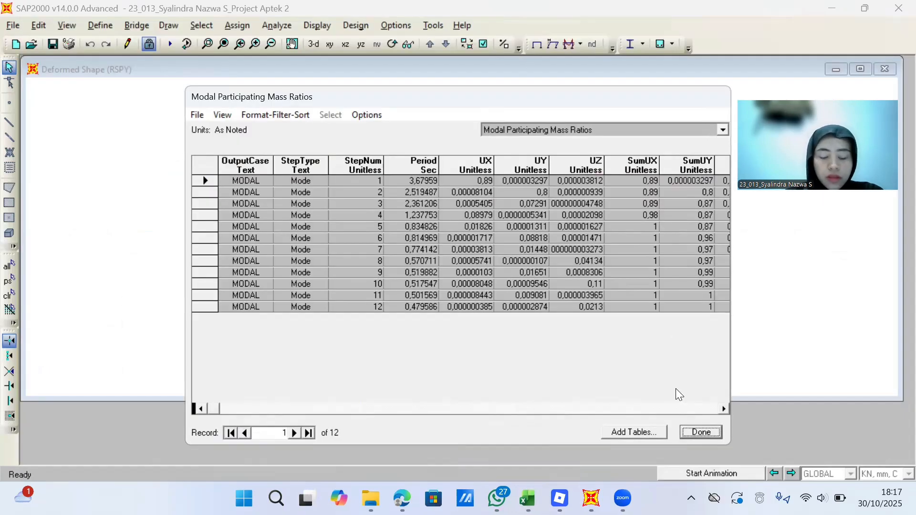
pyautogui.press('Return')
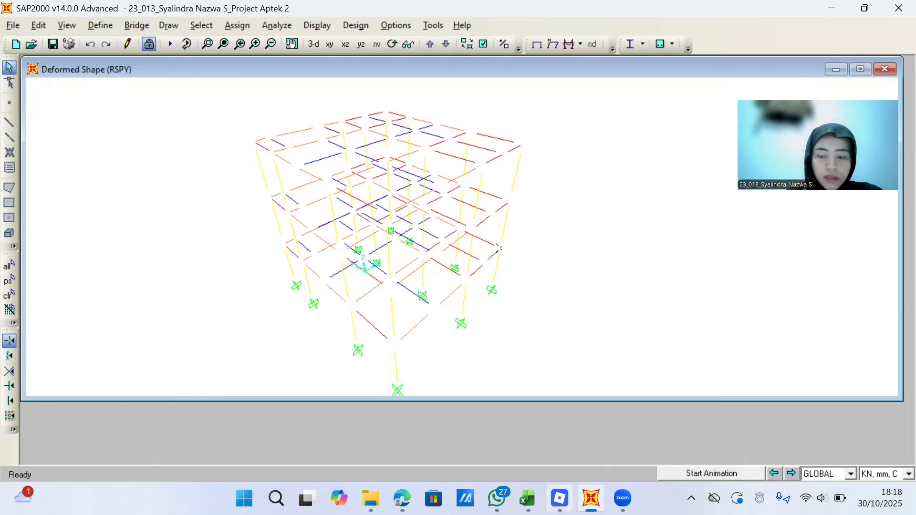
pyautogui.moveTo(527, 499)
pyautogui.click(375, 411)
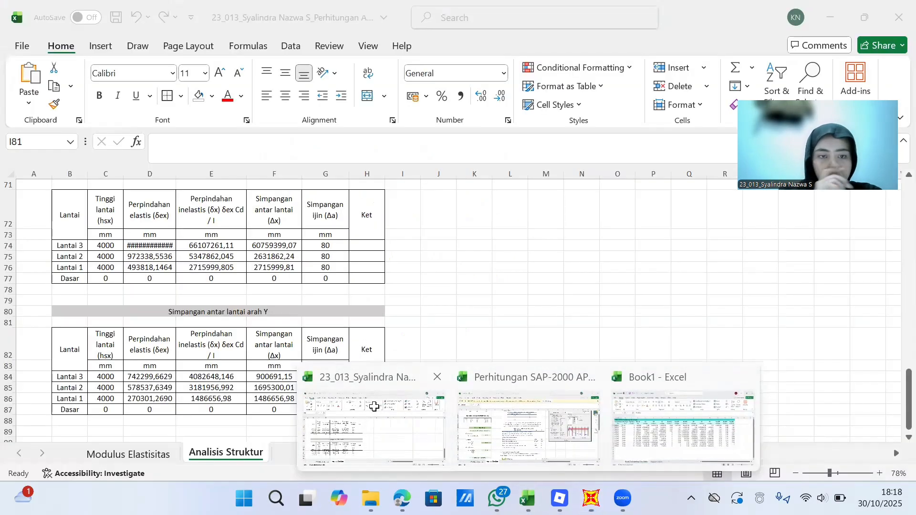
pyautogui.scroll(20, 353, 298)
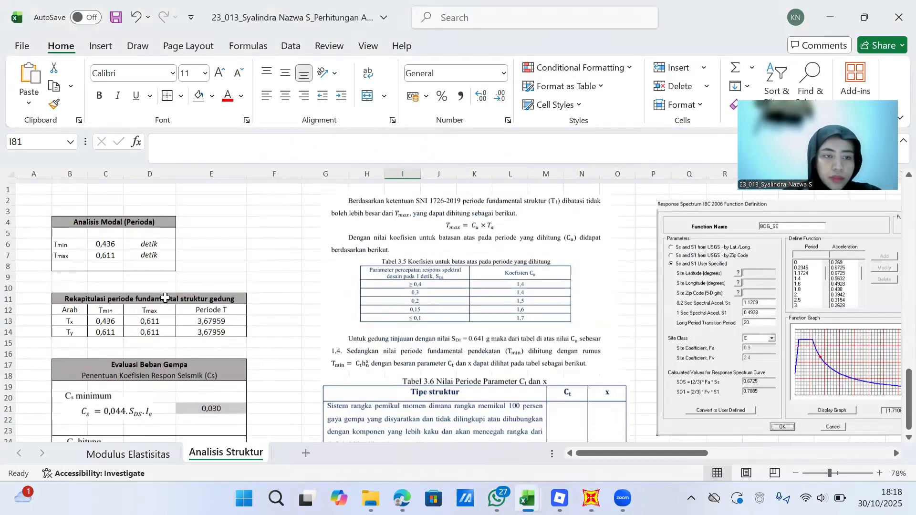
# Examine the Tmin formula in C6 against the Ct and x parameters in Tabel 3.6, and inspect the Tmax formula in C7
pyautogui.click(114, 238)
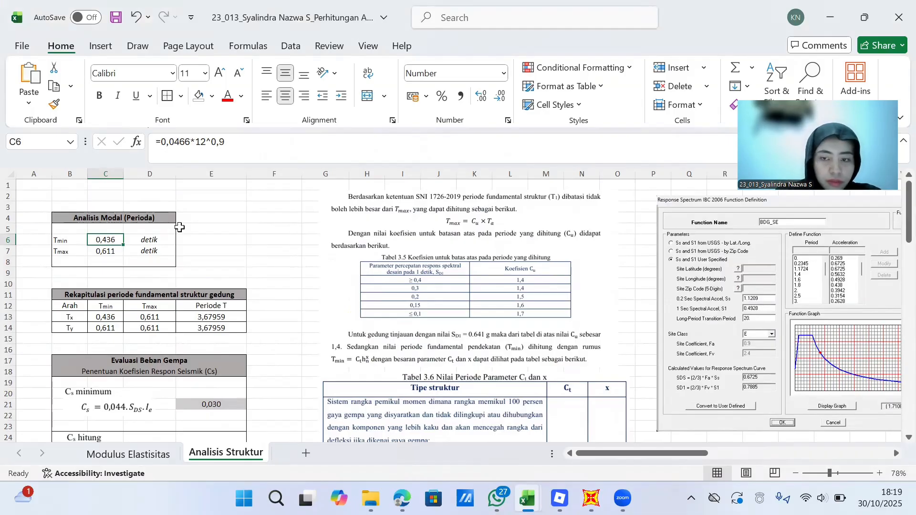
pyautogui.scroll(-3, 353, 286)
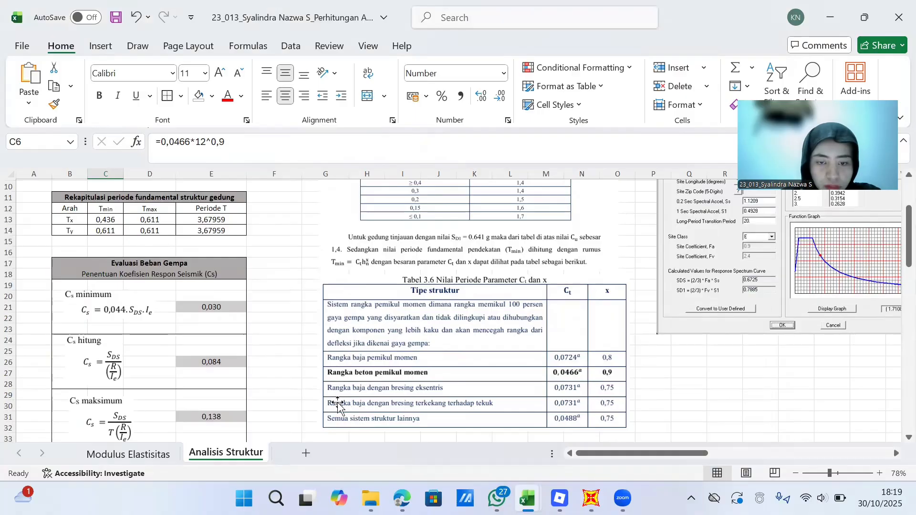
pyautogui.scroll(-1, 318, 394)
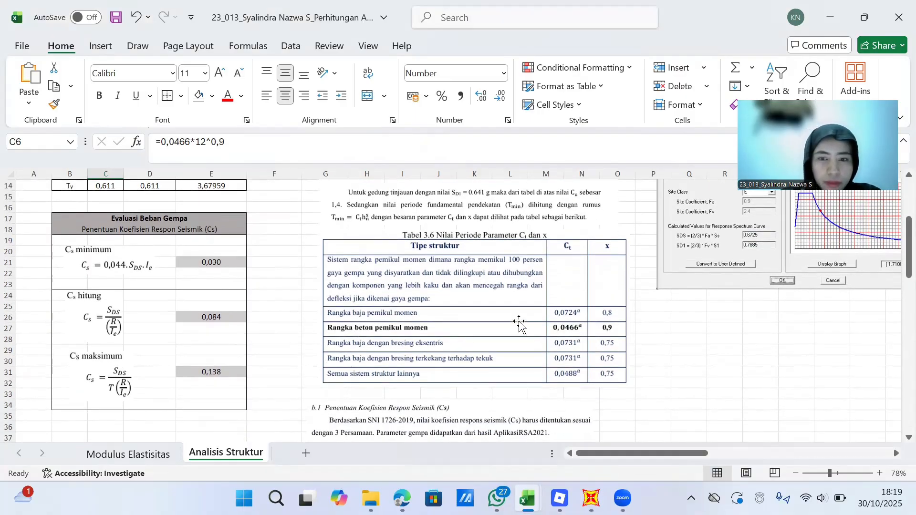
pyautogui.scroll(1, 520, 323)
pyautogui.scroll(3, 520, 323)
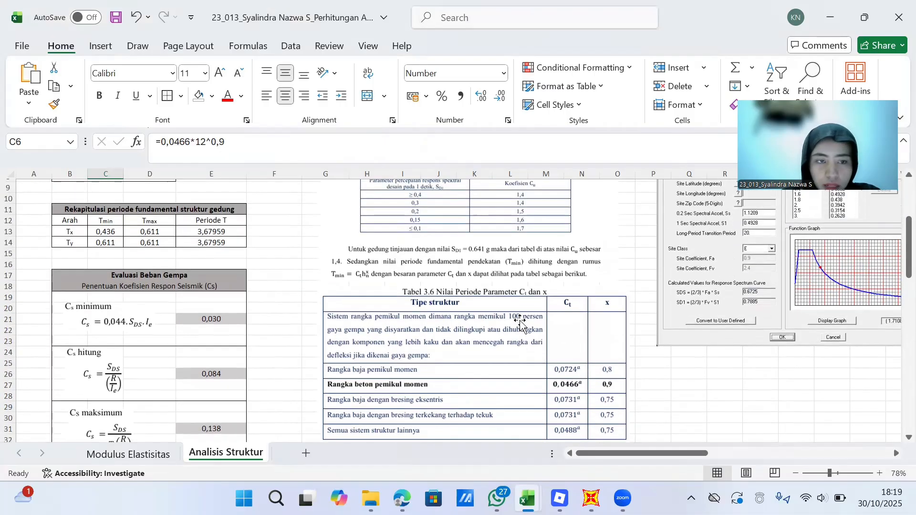
pyautogui.scroll(1, 248, 253)
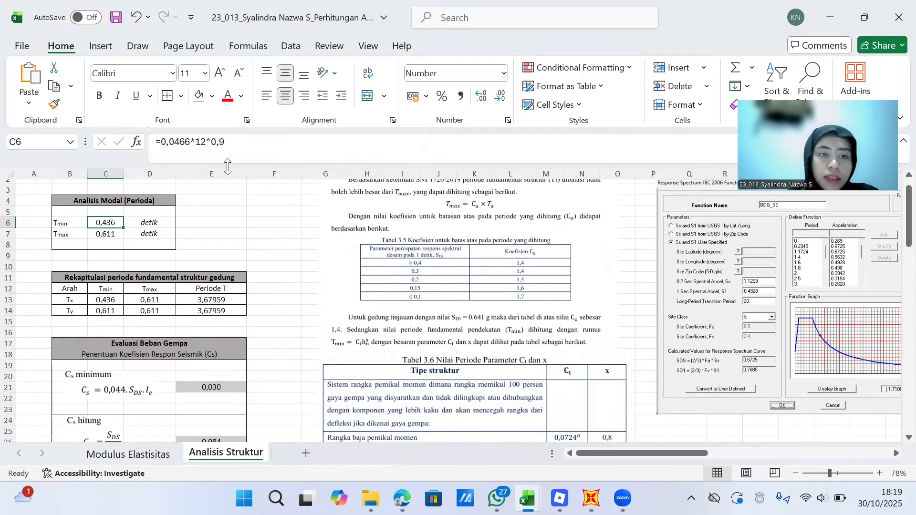
pyautogui.scroll(-2, 267, 218)
pyautogui.scroll(2, 266, 218)
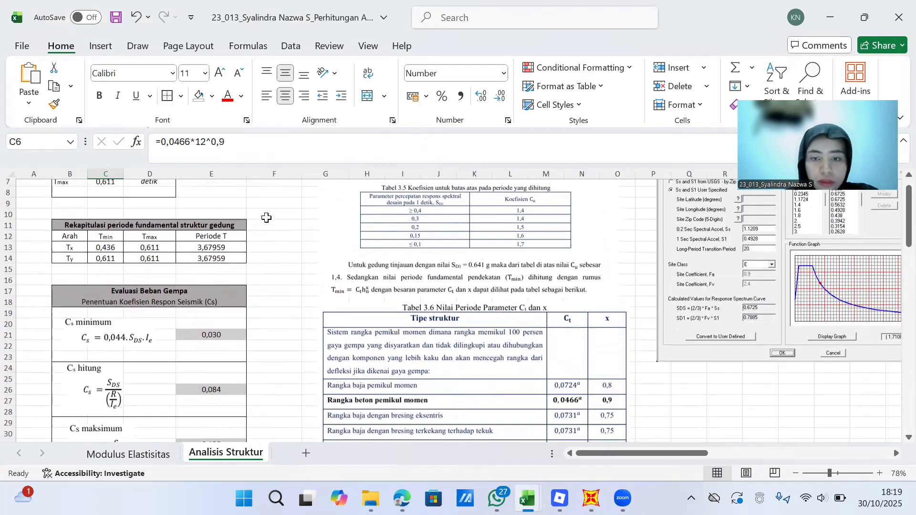
pyautogui.scroll(-3, 294, 259)
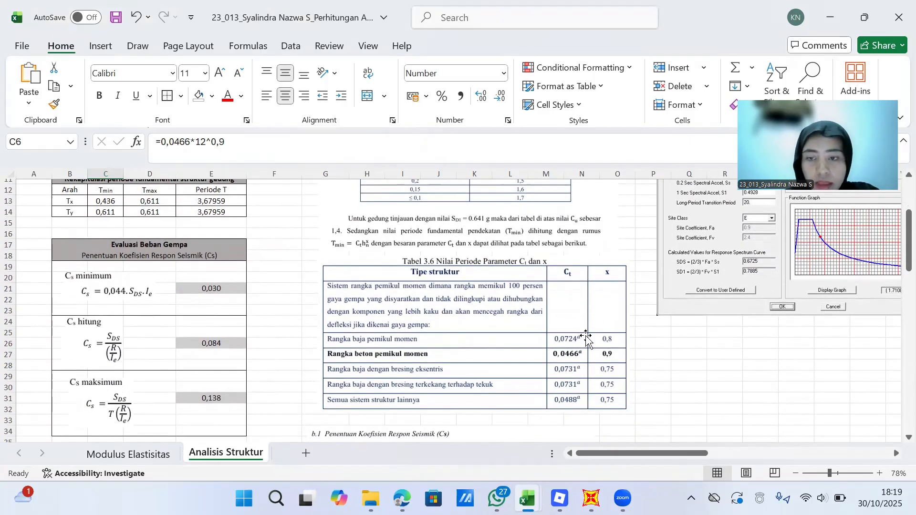
pyautogui.scroll(3, 334, 267)
pyautogui.scroll(1, 334, 267)
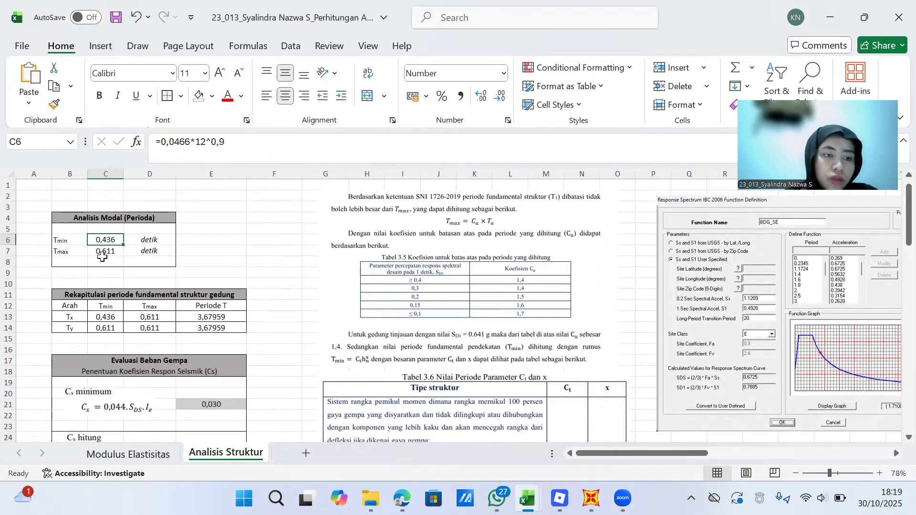
pyautogui.click(105, 261)
pyautogui.click(114, 250)
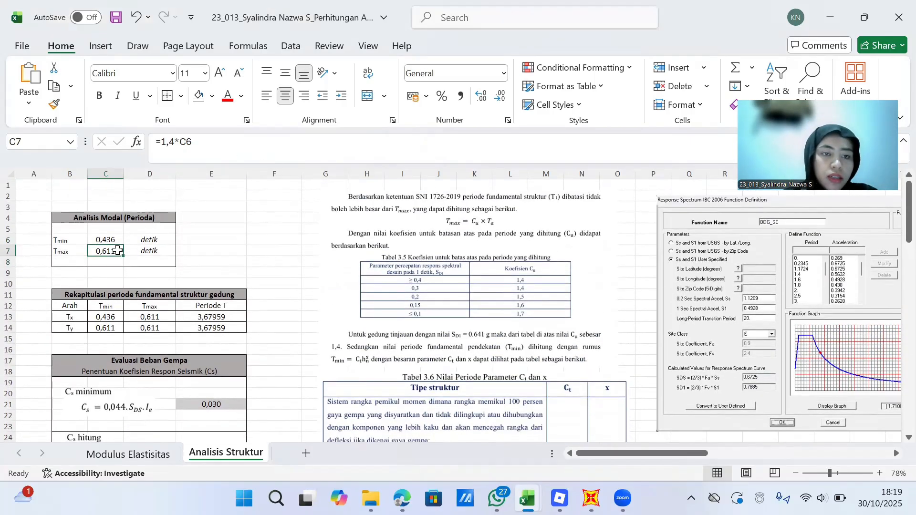
# Compare the Tmax formula in C7 with the Cu coefficients in Tabel 3.5 and the response spectrum parameters
pyautogui.click(224, 141)
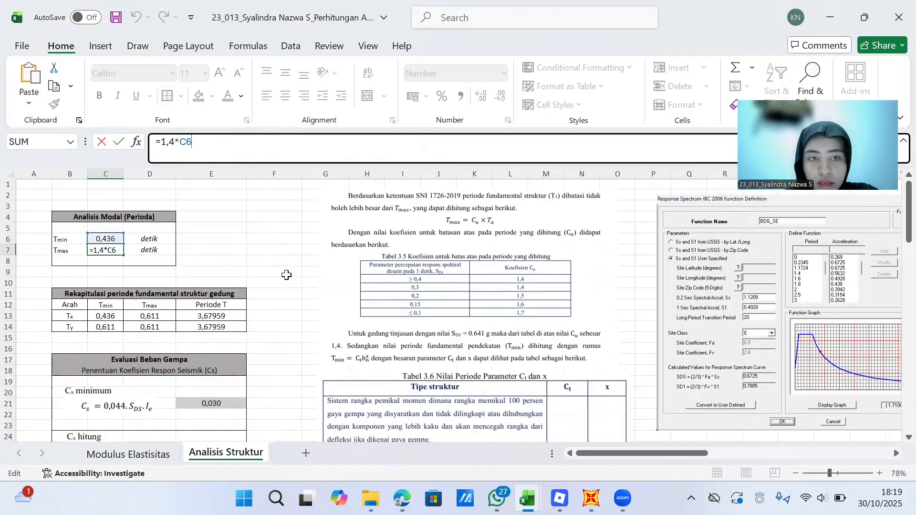
pyautogui.scroll(-1, 286, 275)
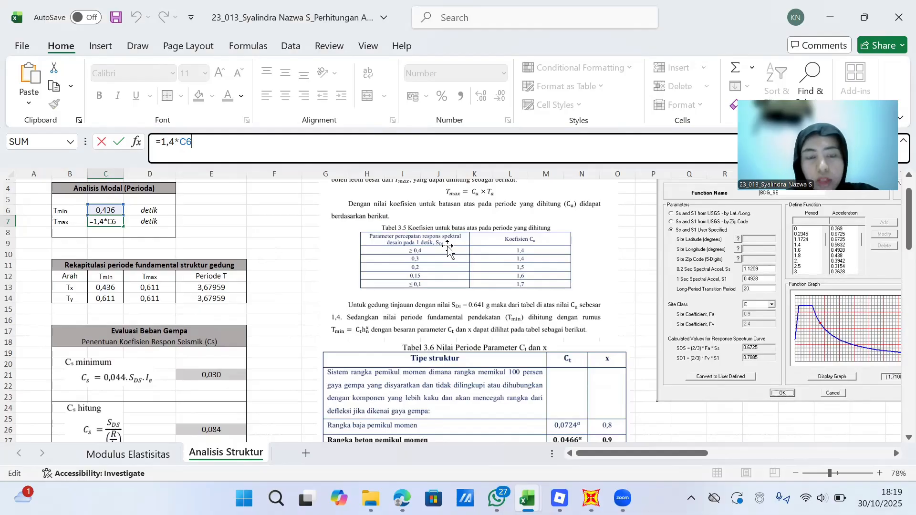
pyautogui.hscroll(4, 447, 246)
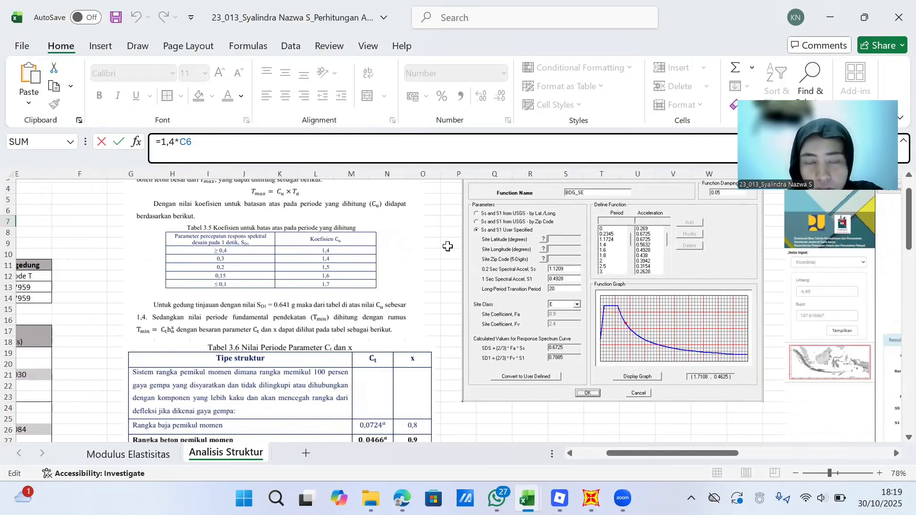
pyautogui.hscroll(2, 448, 246)
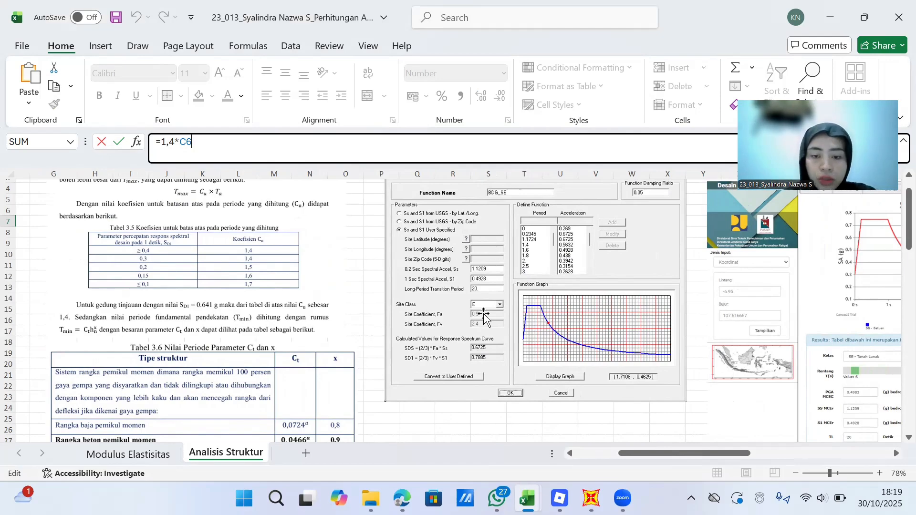
pyautogui.scroll(-2, 496, 295)
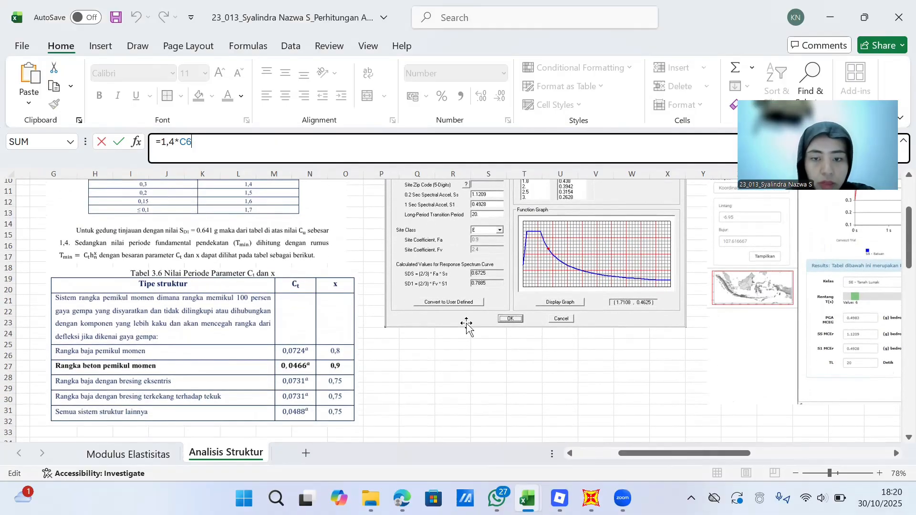
# Leave the C7 formula and examine the calculated SDS and SD1 values in the response spectrum image up close
pyautogui.click(440, 342)
pyautogui.keyDown('ctrl'); pyautogui.scroll(3, 455, 288); pyautogui.keyUp('ctrl')
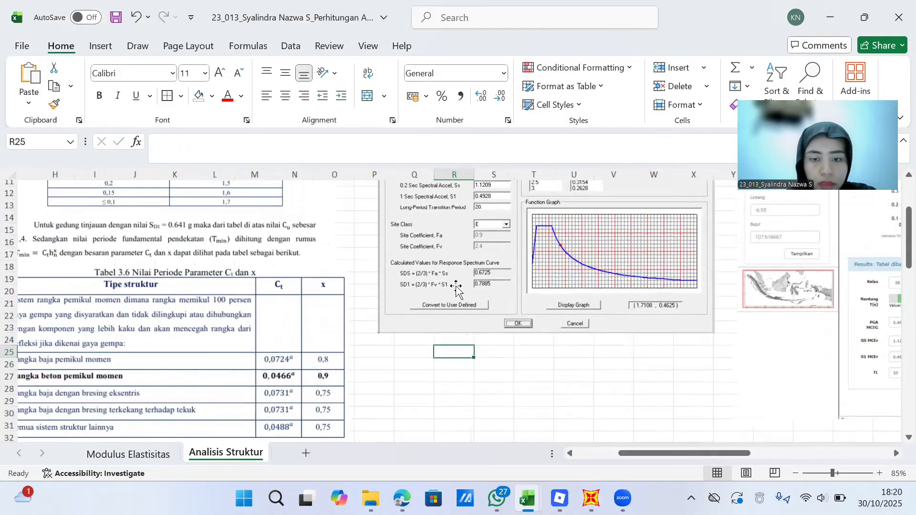
pyautogui.scroll(2, 500, 298)
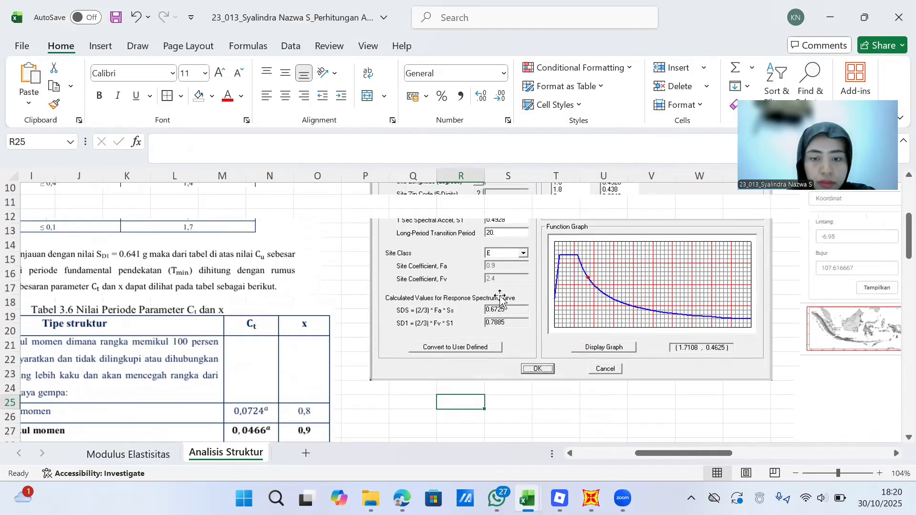
pyautogui.scroll(-1, 500, 298)
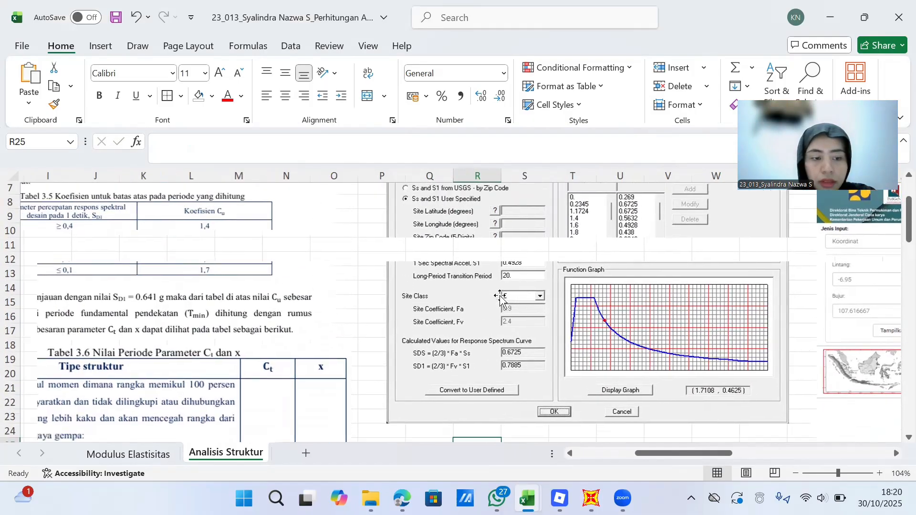
pyautogui.keyDown('ctrl'); pyautogui.scroll(-4, 499, 298); pyautogui.keyUp('ctrl')
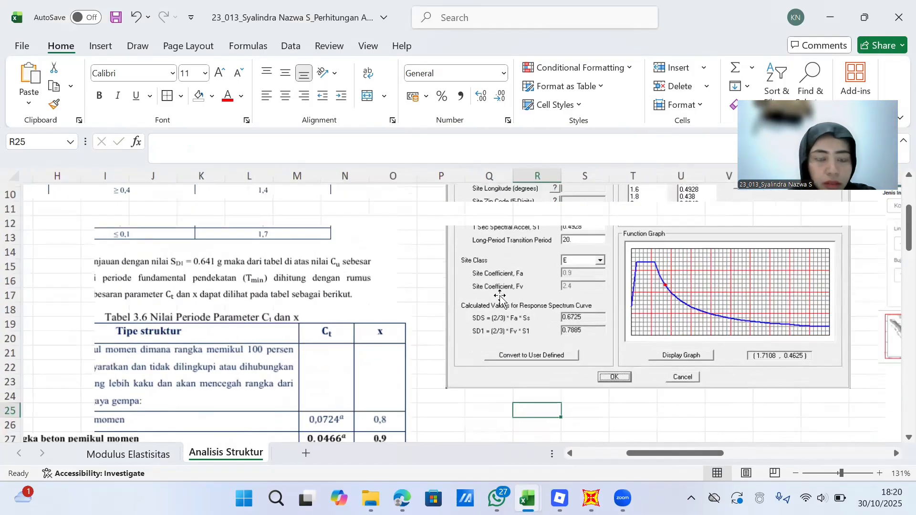
pyautogui.hscroll(-1, 504, 298)
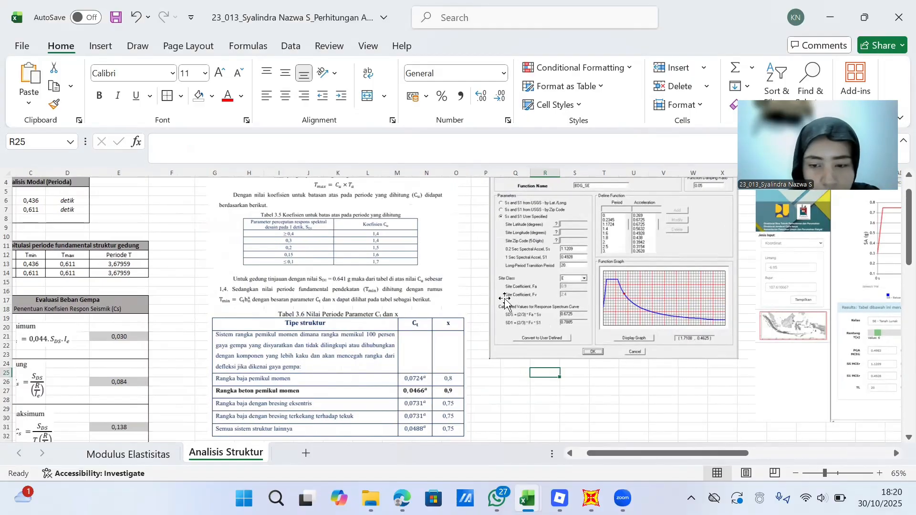
pyautogui.keyDown('ctrl'); pyautogui.scroll(2, 505, 299); pyautogui.keyUp('ctrl')
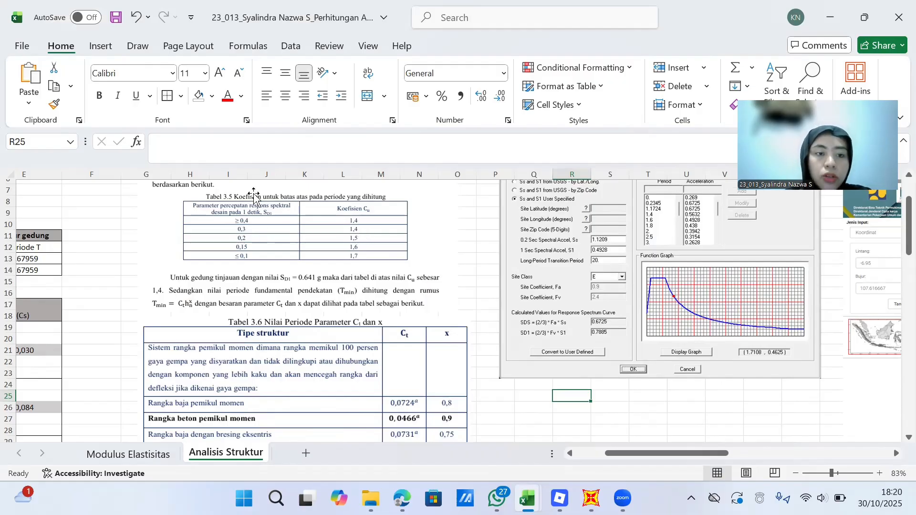
# Return to the Analisis Modal table and recheck the Tmax formula in C7
pyautogui.scroll(1, 257, 265)
pyautogui.hscroll(-1, 258, 265)
pyautogui.scroll(2, 258, 264)
pyautogui.hscroll(-3, 258, 264)
pyautogui.click(111, 255)
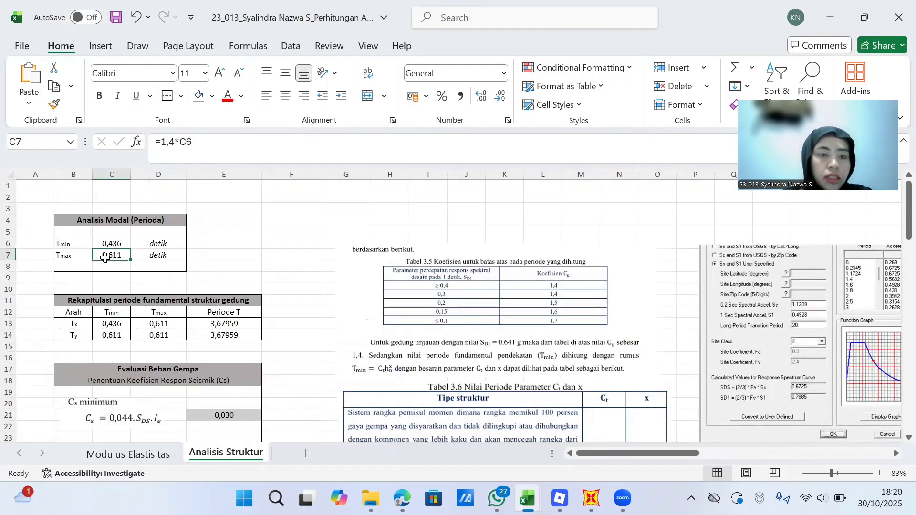
pyautogui.click(213, 144)
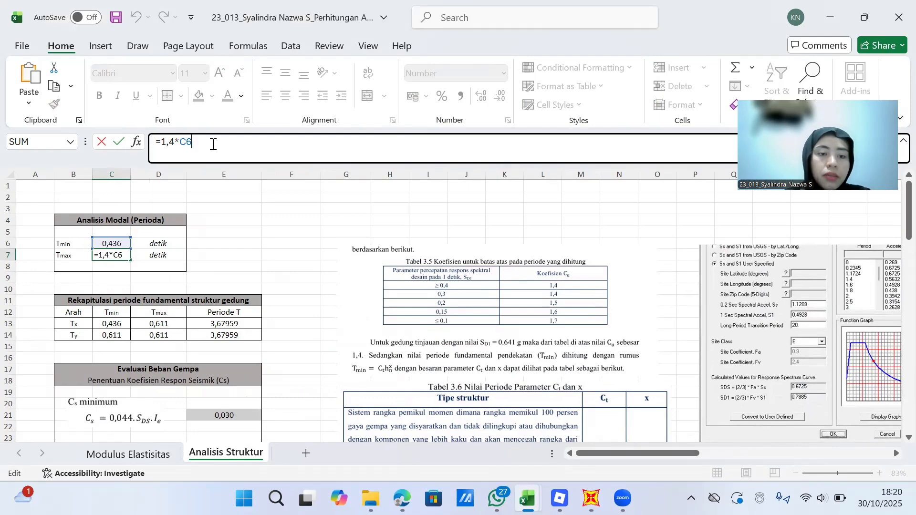
pyautogui.click(205, 257)
# Inspect the Tmin and Tmax cell references in C13, D13 and D14 of the fundamental period recap table
pyautogui.scroll(-1, 205, 257)
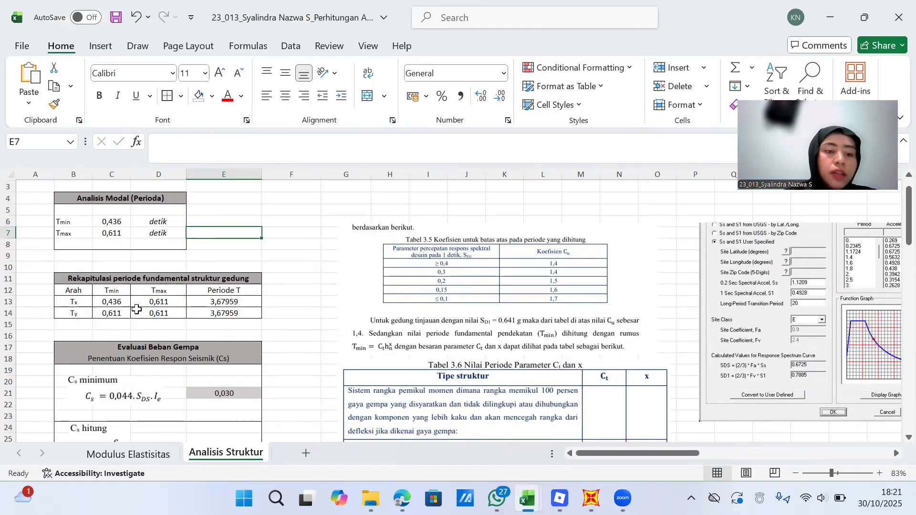
pyautogui.click(144, 300)
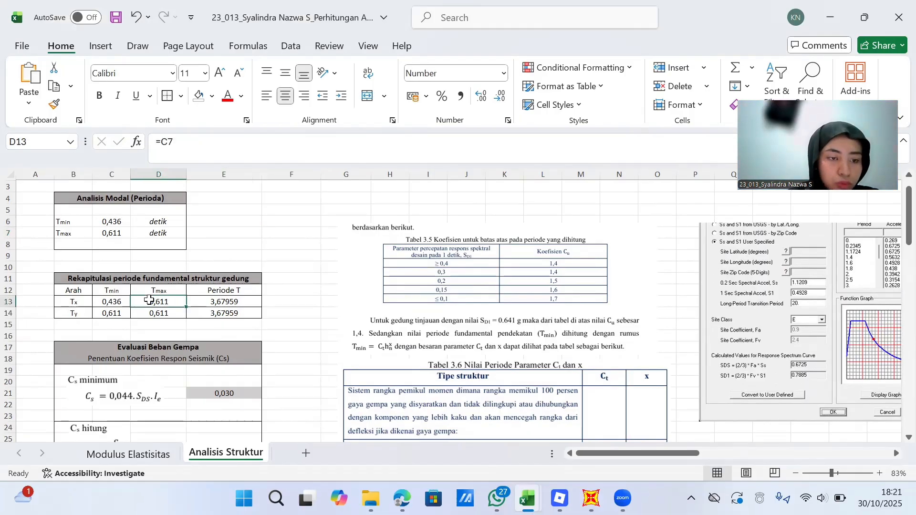
pyautogui.click(216, 142)
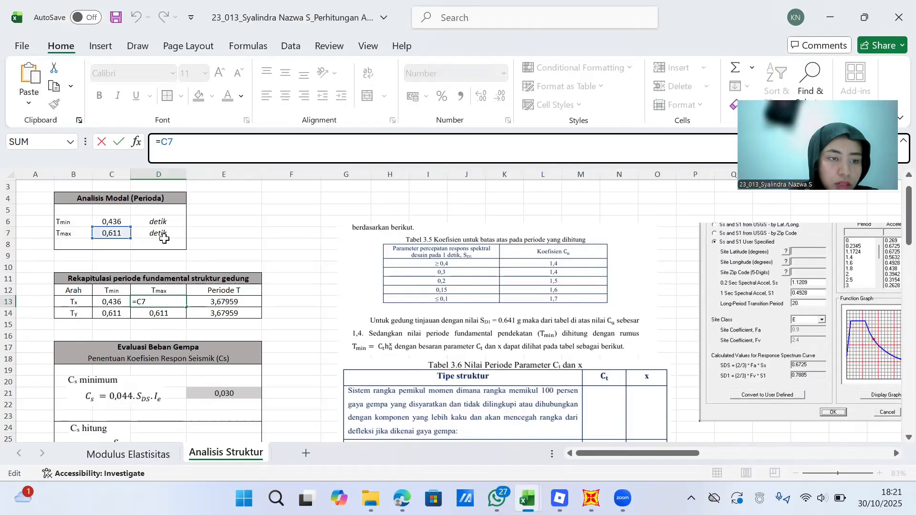
pyautogui.click(114, 302)
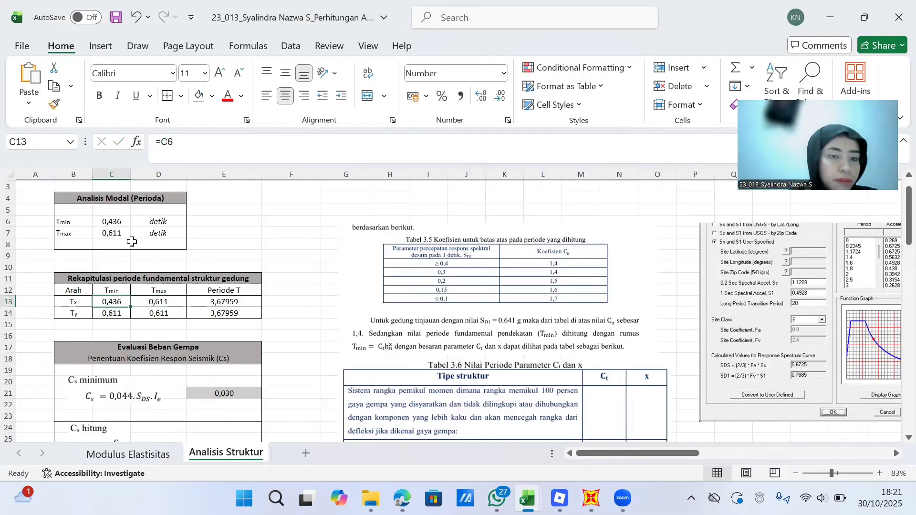
pyautogui.click(162, 313)
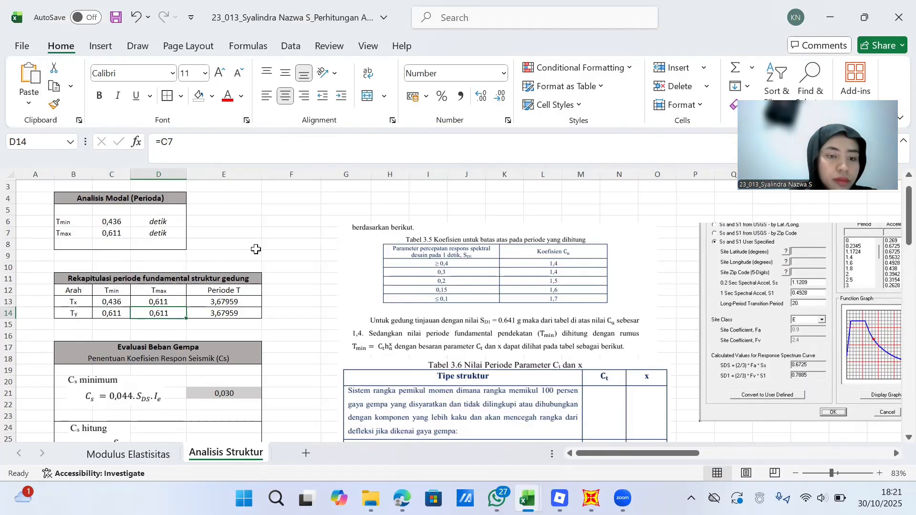
pyautogui.click(200, 152)
pyautogui.click(248, 243)
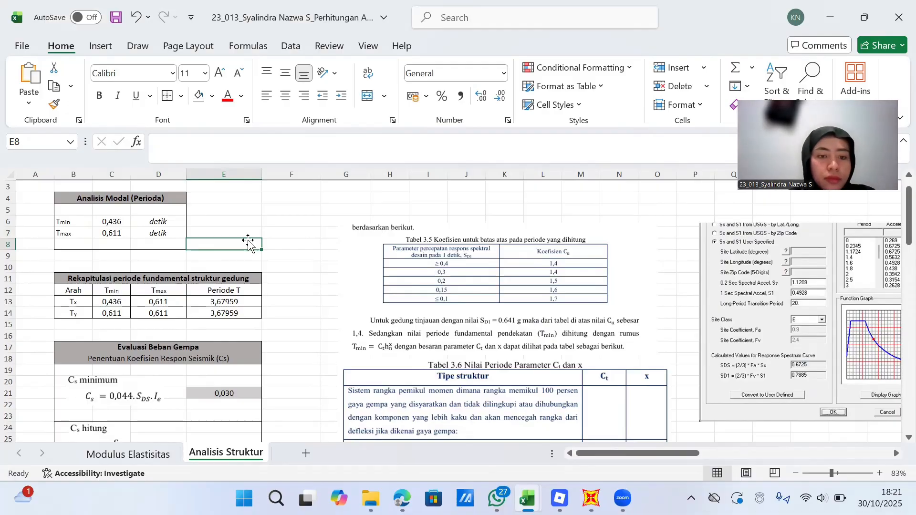
# Inspect the Periode T entry for the x direction in E13, and switch to the model in SAP2000
pyautogui.click(299, 264)
pyautogui.scroll(-2, 299, 264)
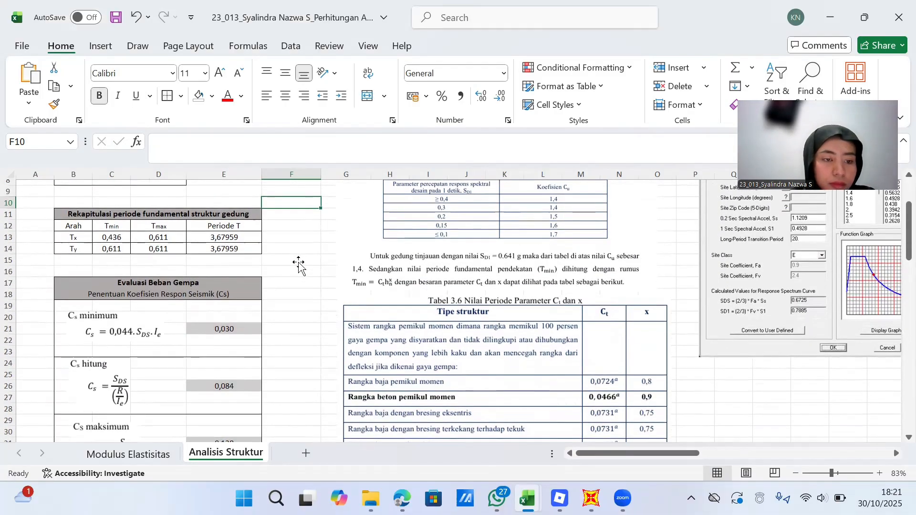
pyautogui.click(231, 238)
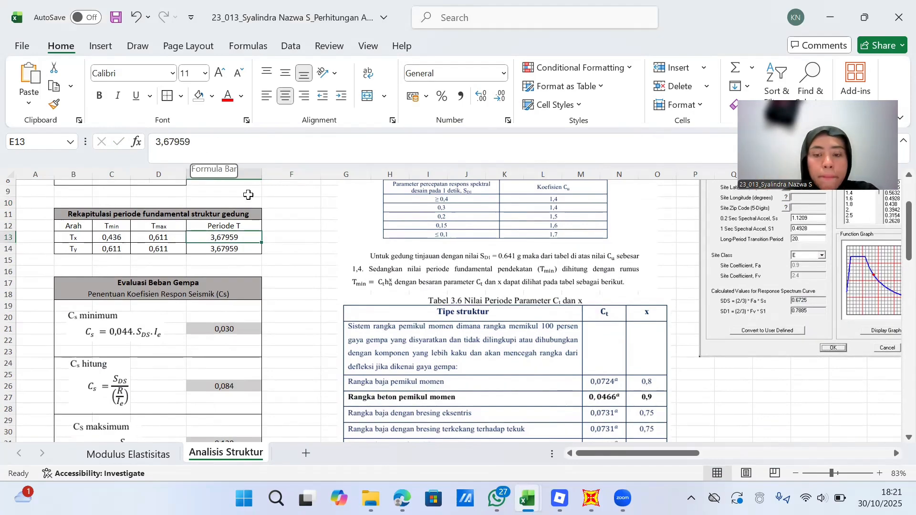
pyautogui.moveTo(591, 498)
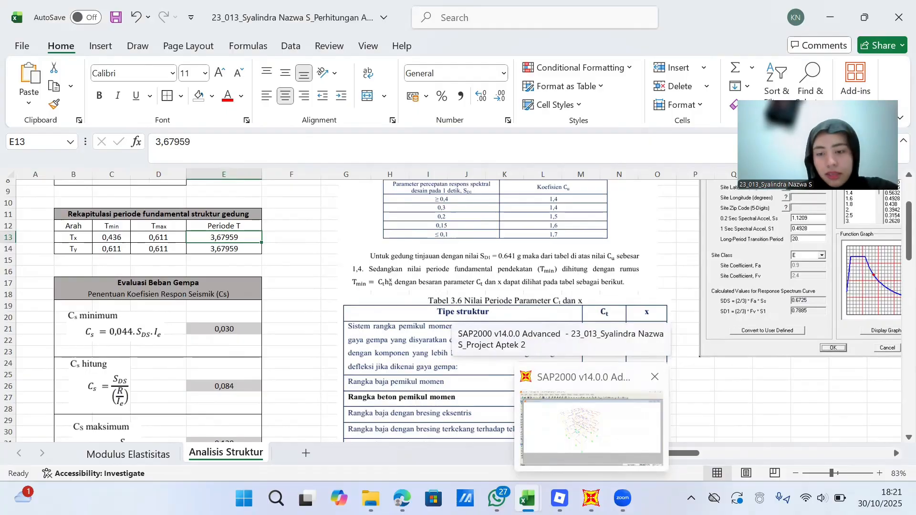
pyautogui.click(592, 424)
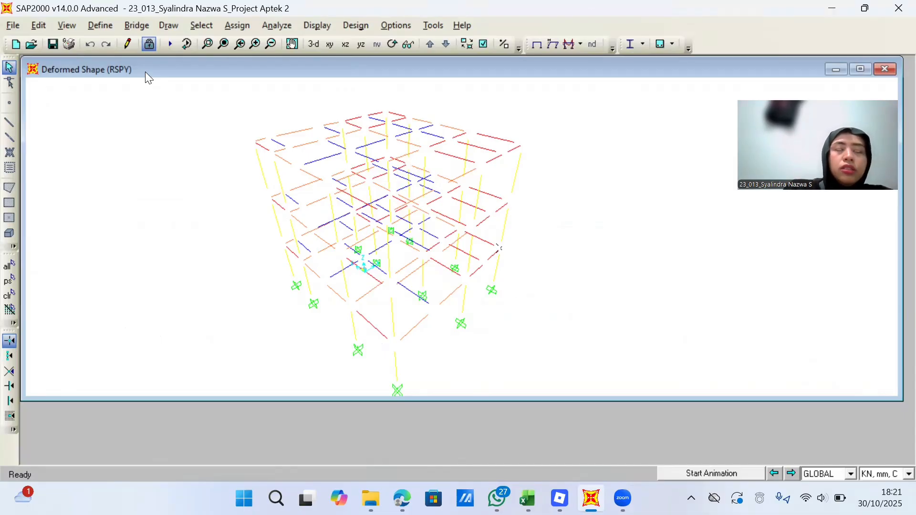
pyautogui.click(359, 183)
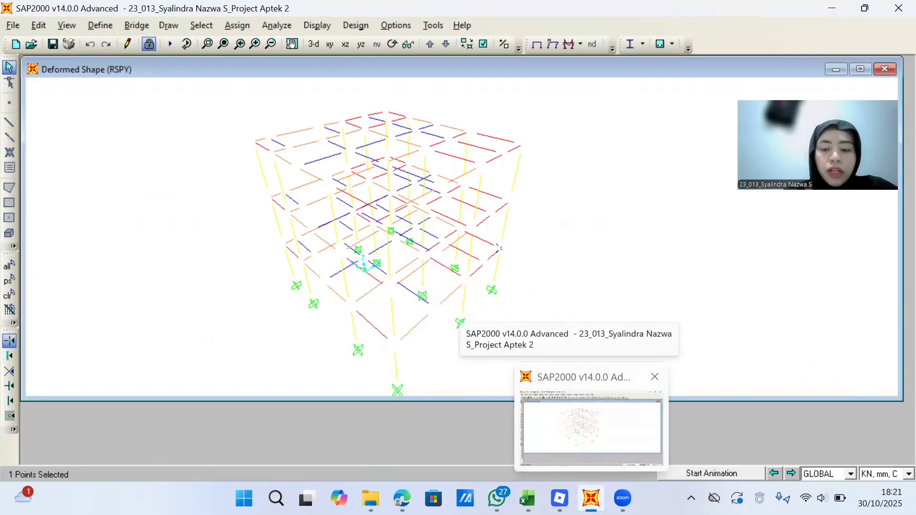
# Switch back to the Excel calculation workbook and check the Periode T entry for the y direction in E14
pyautogui.moveTo(527, 498)
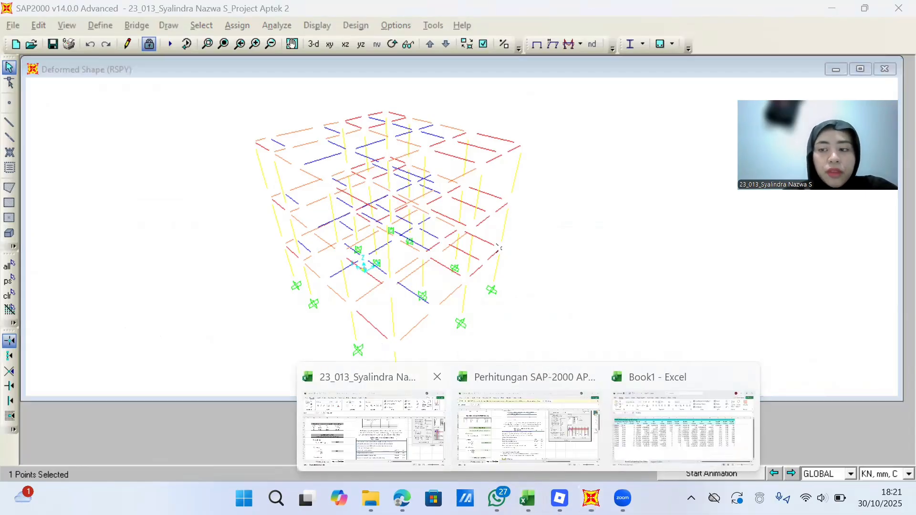
pyautogui.click(565, 415)
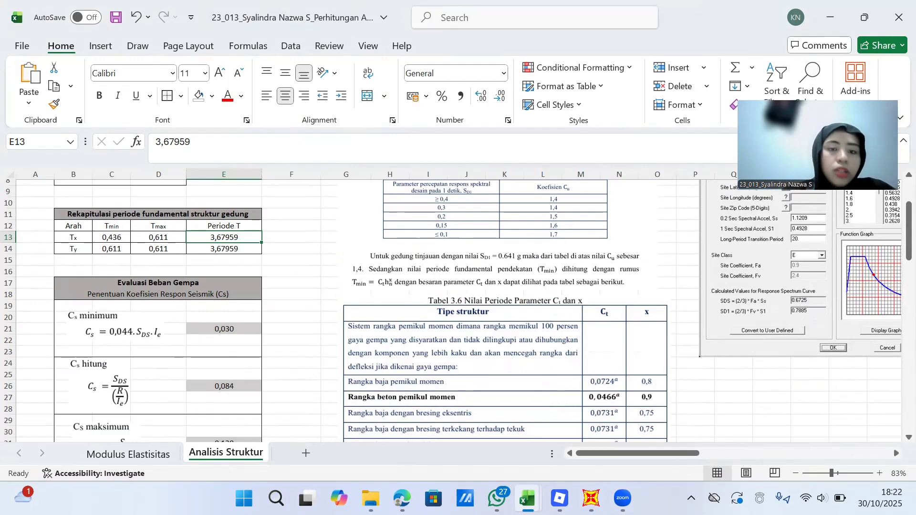
pyautogui.click(231, 248)
pyautogui.click(285, 217)
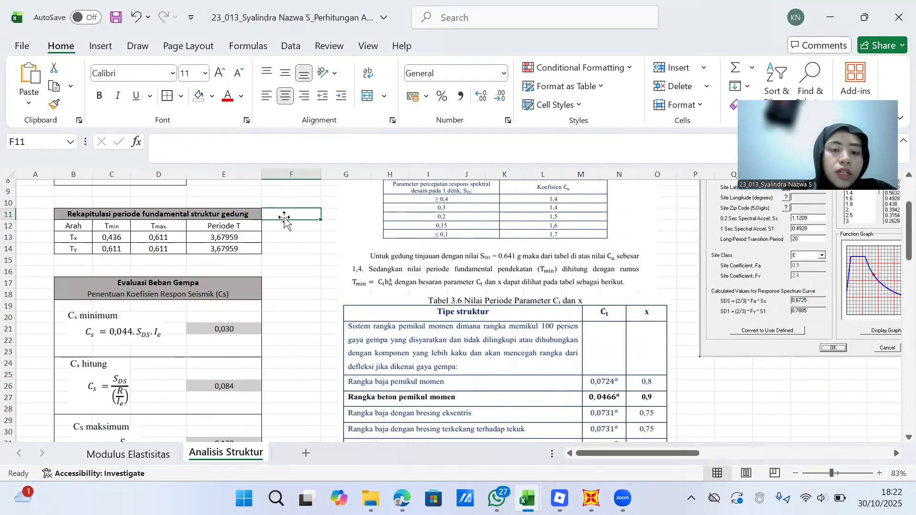
pyautogui.click(289, 228)
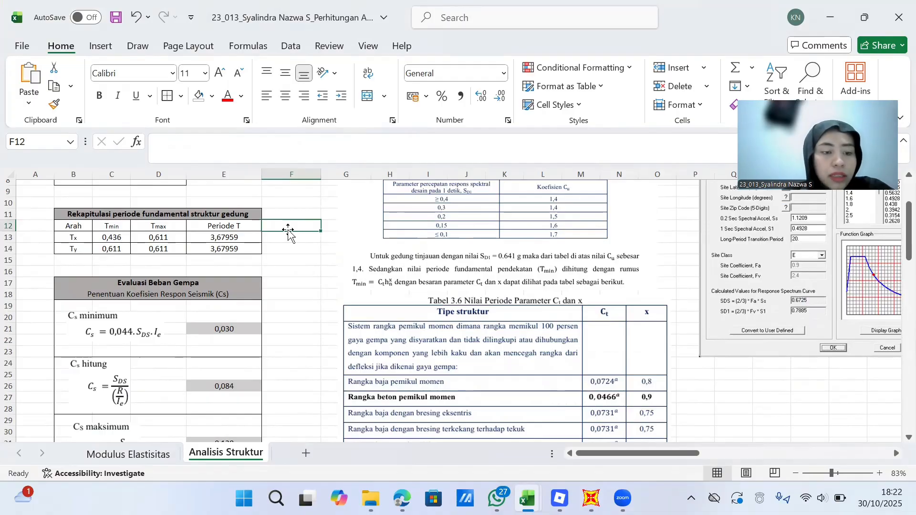
# Review the Cs minimum, Cs hitung and Cs maksimum equations in the Evaluasi Beban Gempa section
pyautogui.scroll(-2, 287, 233)
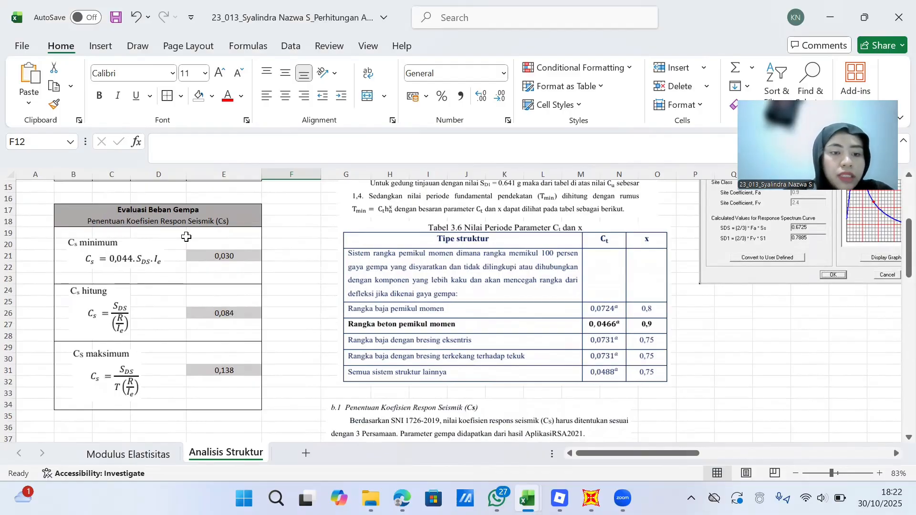
pyautogui.click(292, 242)
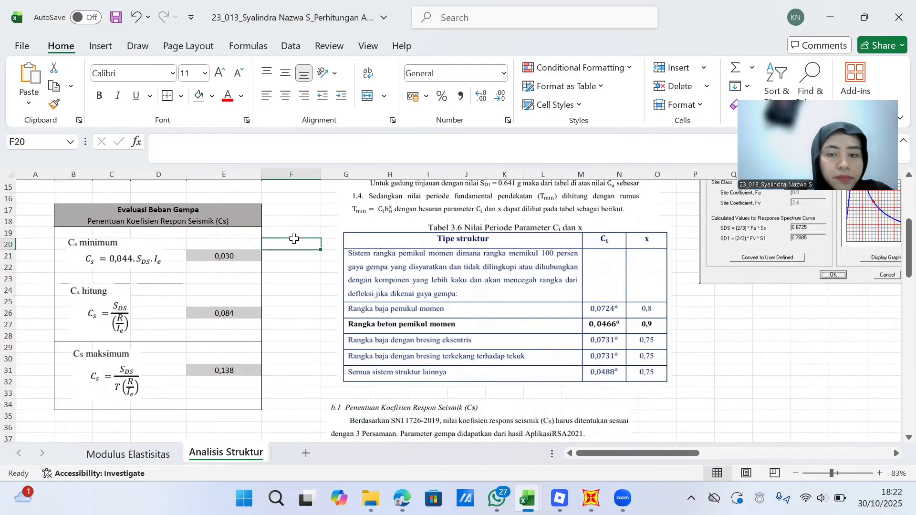
pyautogui.scroll(-1, 292, 243)
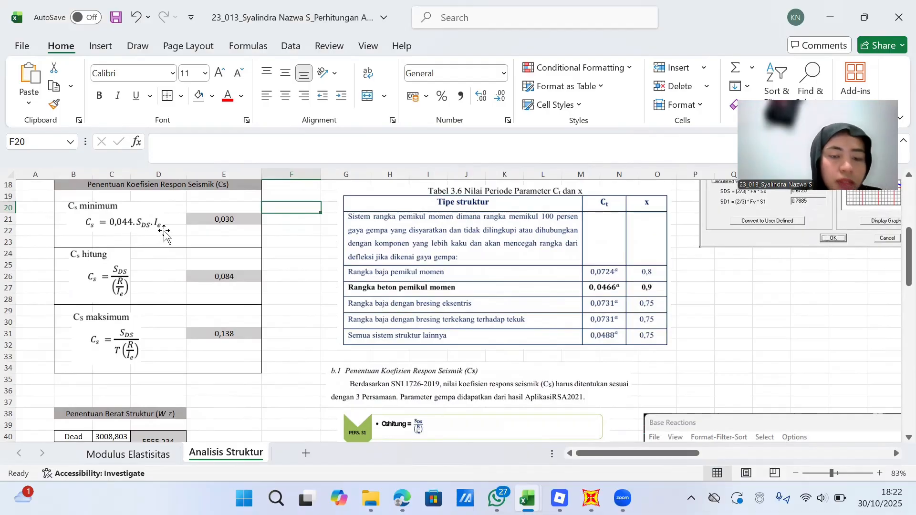
pyautogui.click(280, 241)
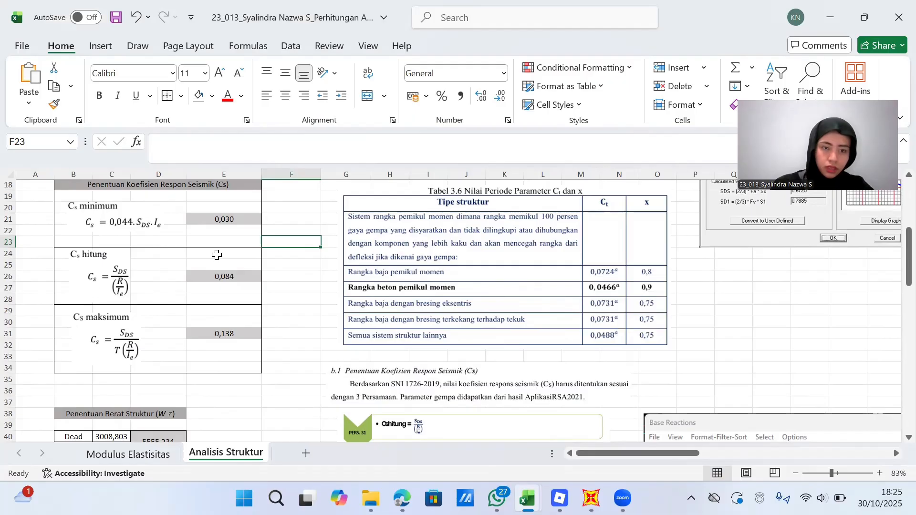
# Inspect the Cs minimum formula in E21 and compare its SDS factor with the response spectrum image
pyautogui.click(212, 218)
pyautogui.click(245, 147)
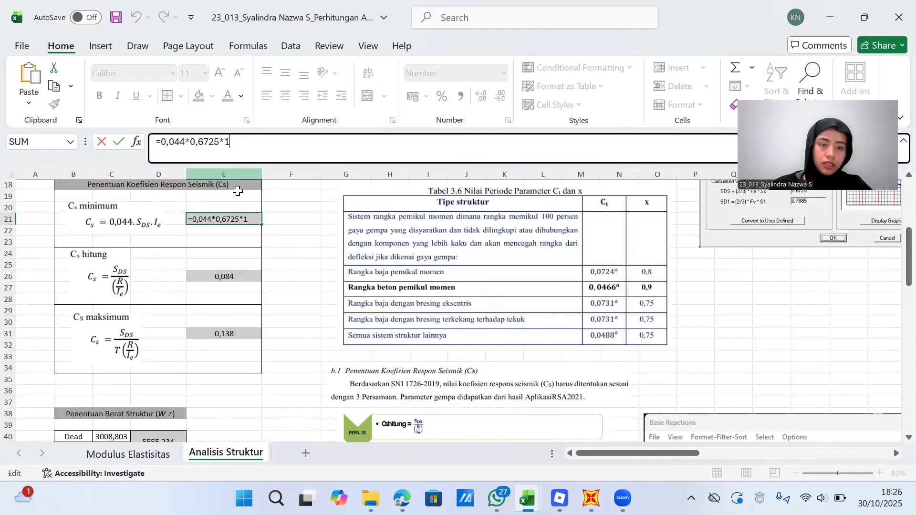
pyautogui.hscroll(3, 436, 355)
pyautogui.scroll(3, 436, 355)
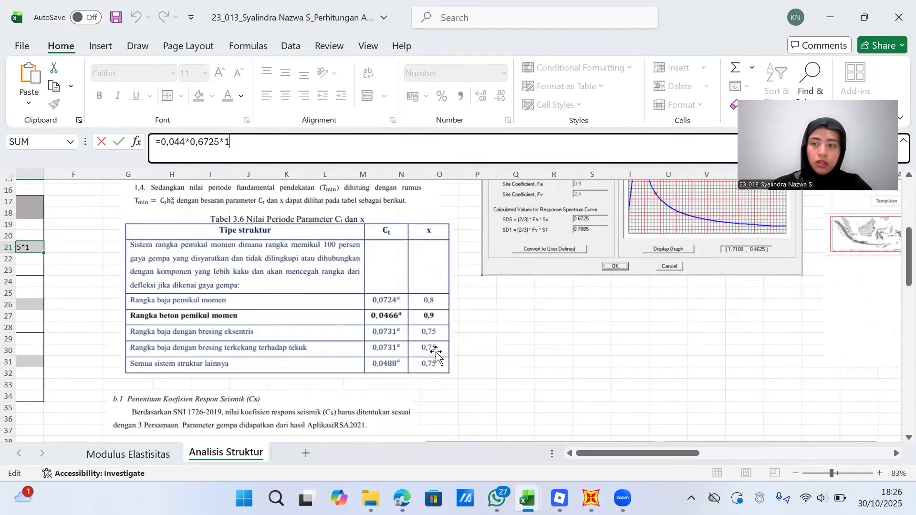
pyautogui.hscroll(-1, 592, 262)
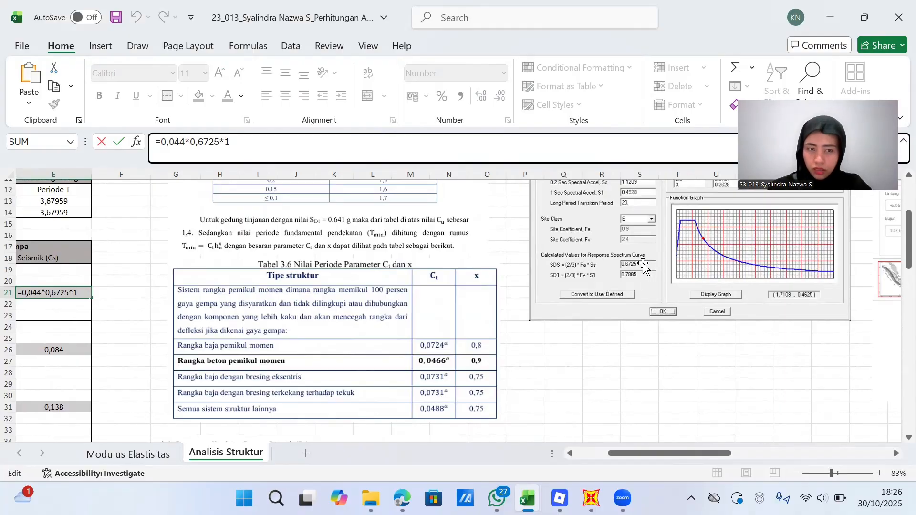
# Leave the Cs minimum formula in E21 unchanged and inspect the Cs hitung formula in E26
pyautogui.hscroll(-2, 644, 266)
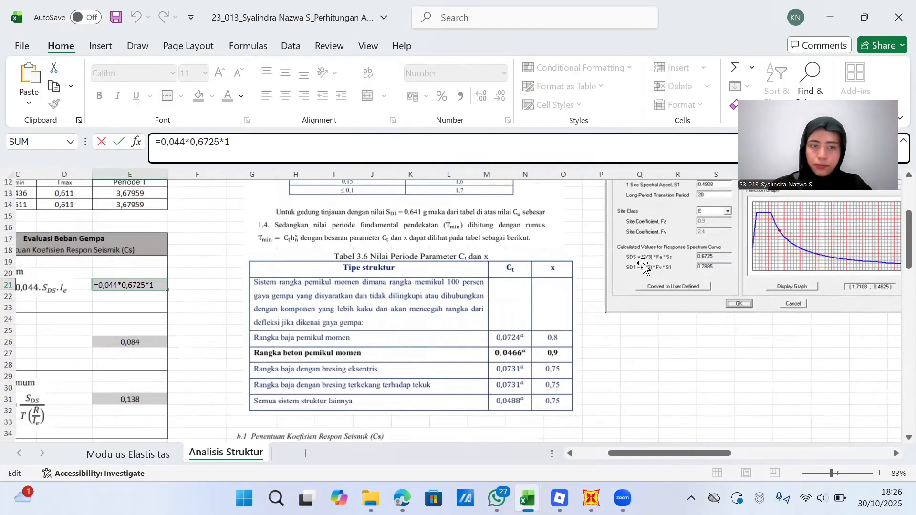
pyautogui.hscroll(-2, 644, 265)
pyautogui.scroll(-1, 644, 266)
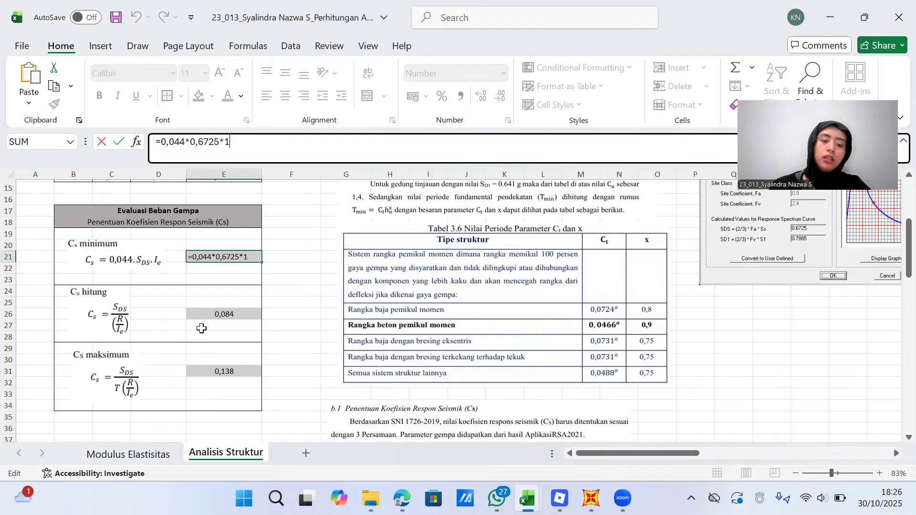
pyautogui.click(200, 325)
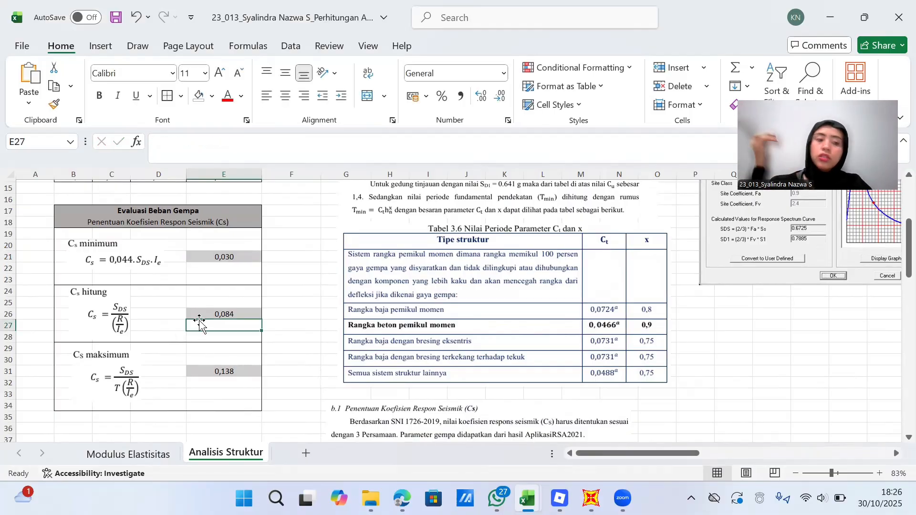
pyautogui.click(208, 305)
pyautogui.click(209, 314)
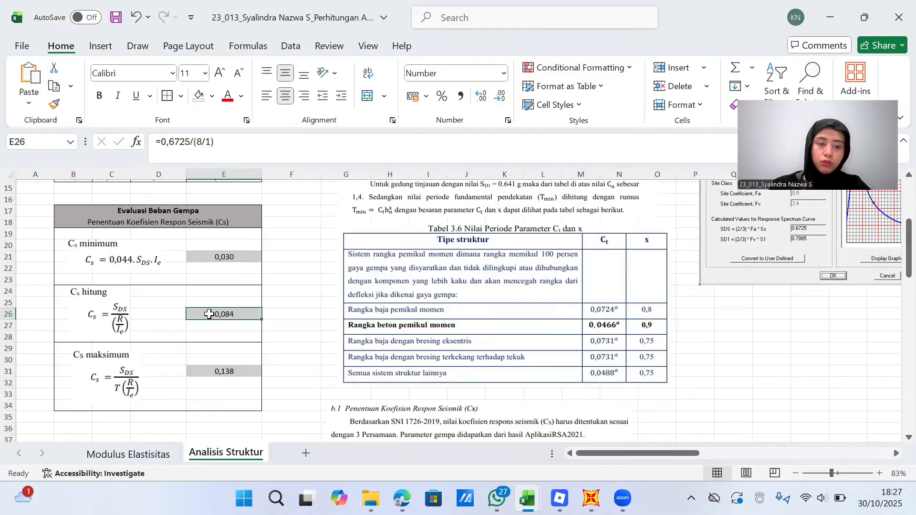
# Switch to SAP2000 and choose Base Reactions instead of Modal Information as the structure output table for display
pyautogui.scroll(-4, 209, 314)
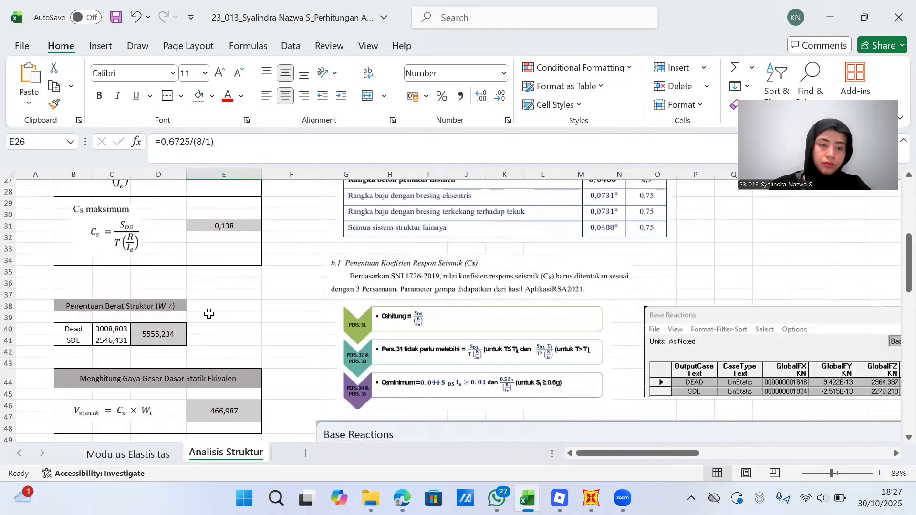
pyautogui.scroll(-1, 209, 314)
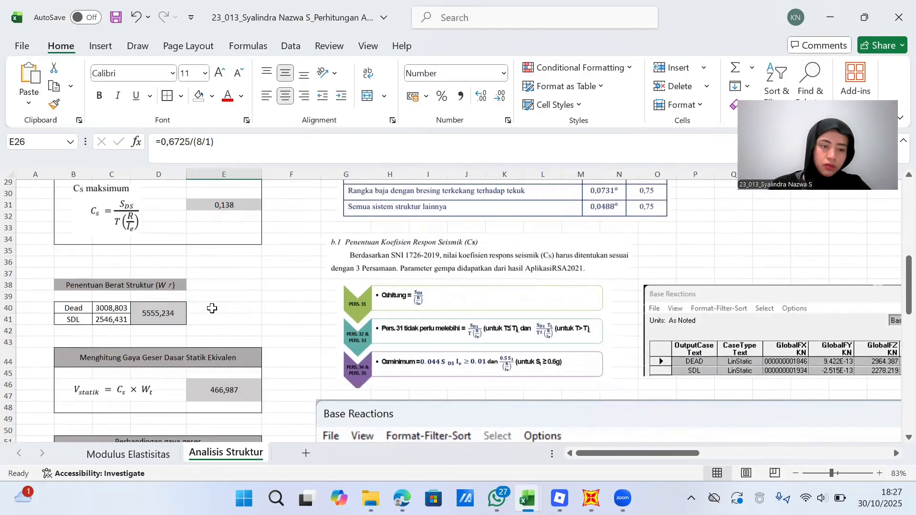
pyautogui.keyDown('ctrl'); pyautogui.scroll(2, 210, 311); pyautogui.keyUp('ctrl')
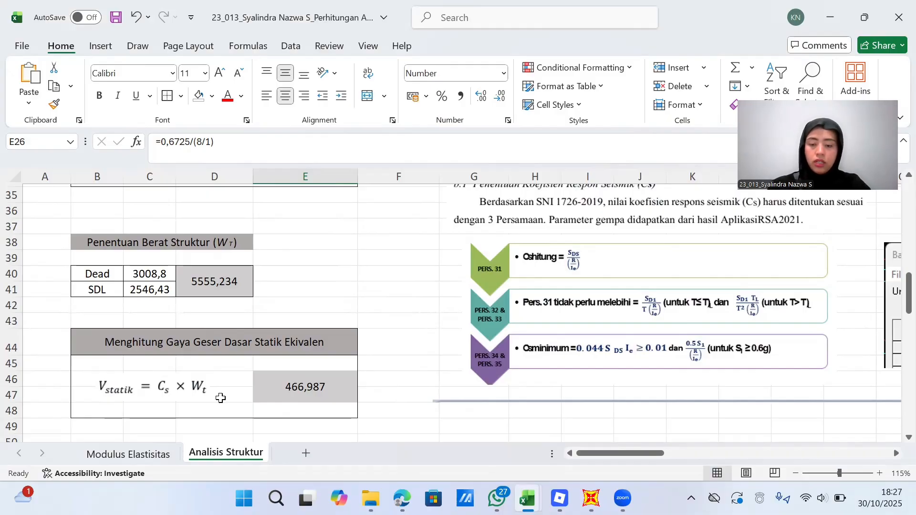
pyautogui.moveTo(590, 499)
pyautogui.click(554, 411)
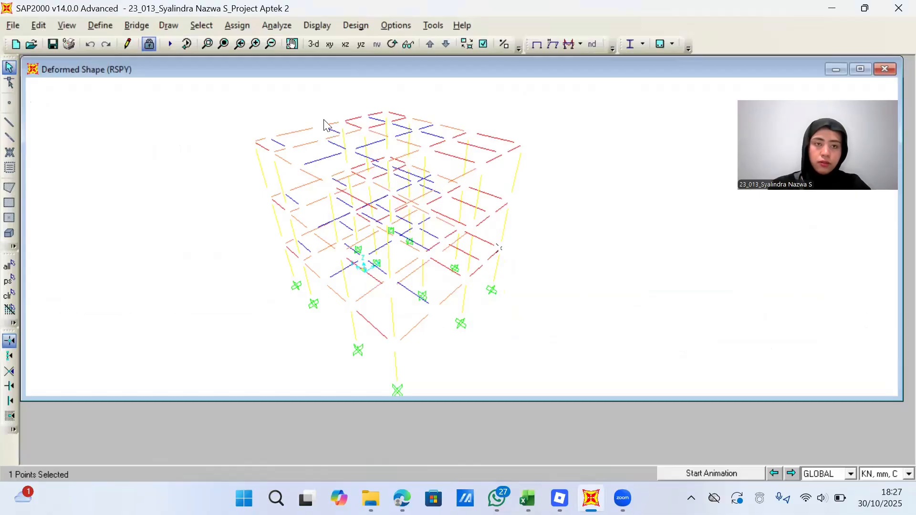
pyautogui.click(317, 25)
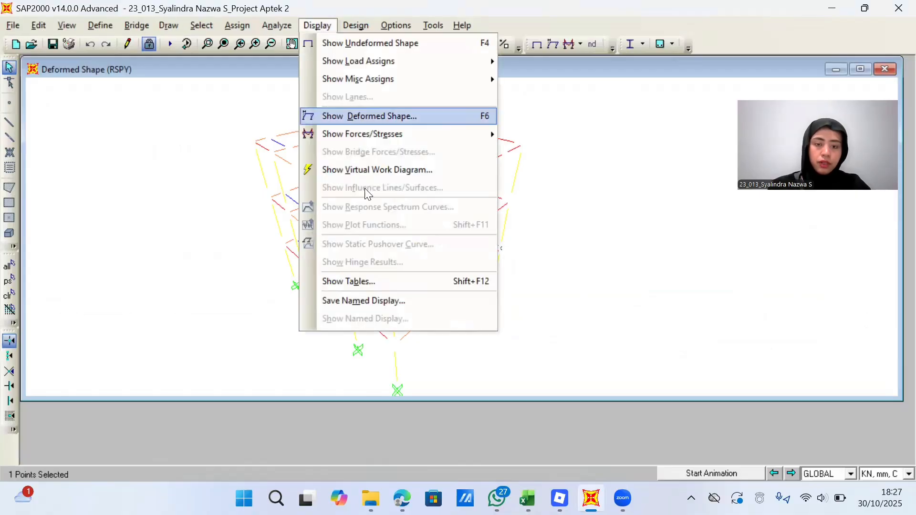
pyautogui.click(382, 281)
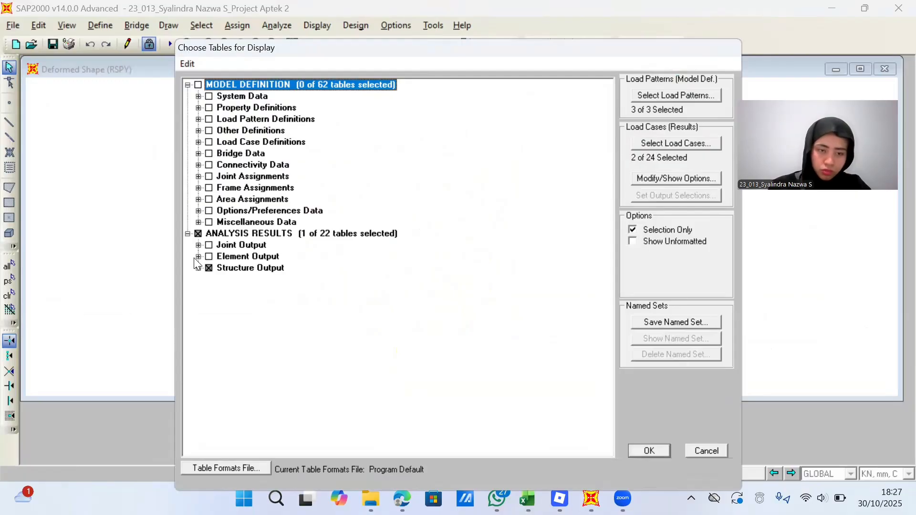
pyautogui.click(198, 268)
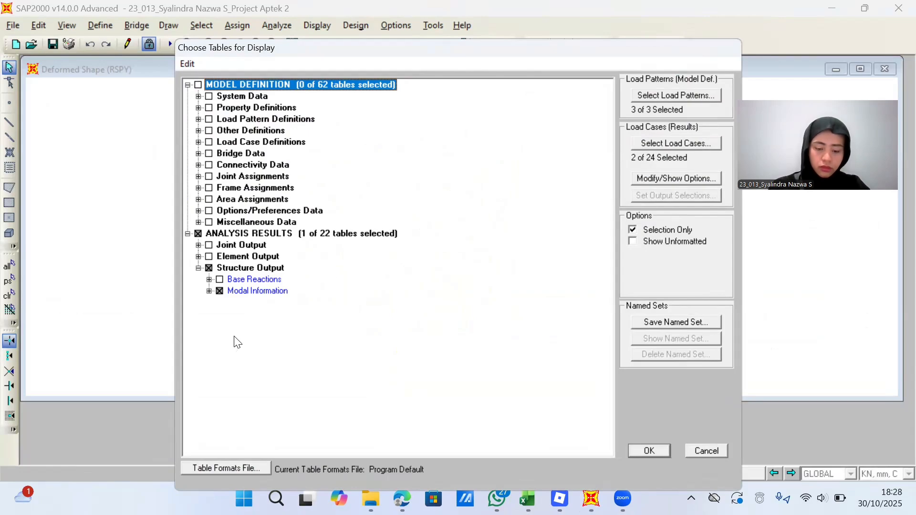
pyautogui.click(220, 279)
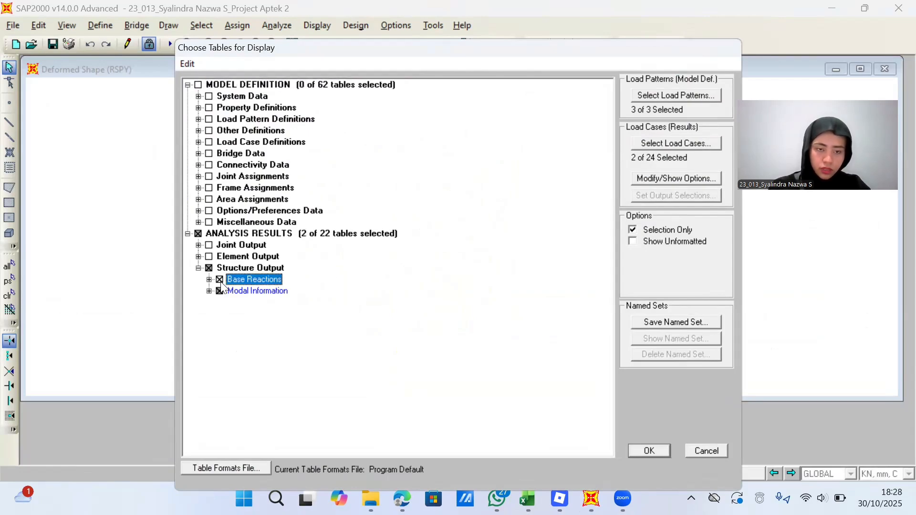
pyautogui.click(220, 291)
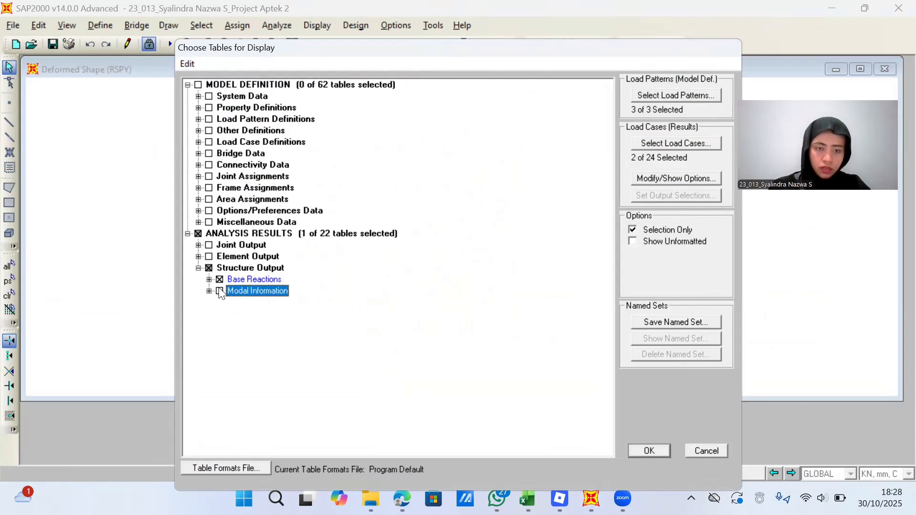
# Limit the load cases for the displayed results to DEAD and SDL
pyautogui.click(688, 142)
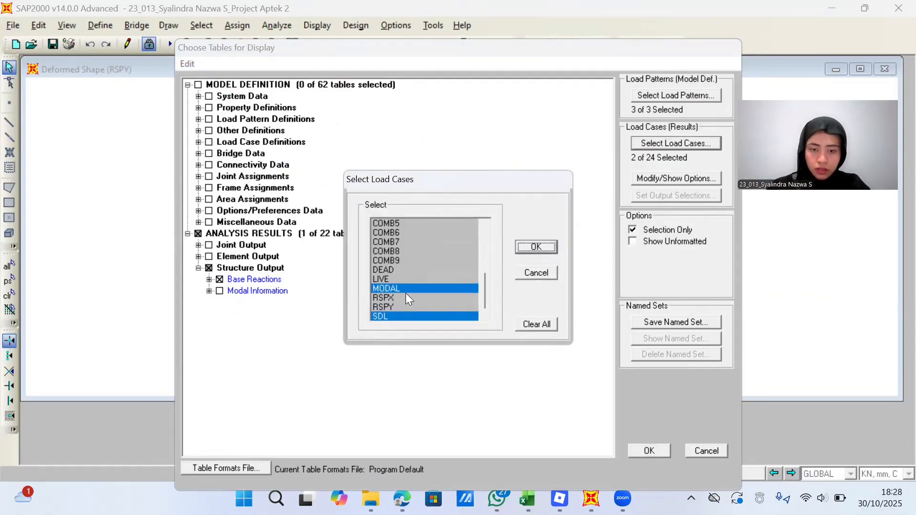
pyautogui.click(384, 269)
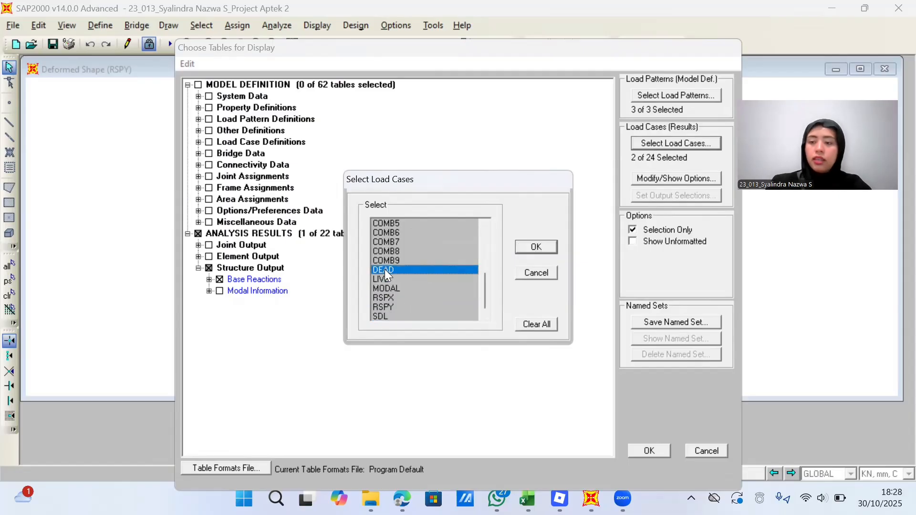
pyautogui.keyDown('ctrl'); pyautogui.click(386, 316); pyautogui.keyUp('ctrl')
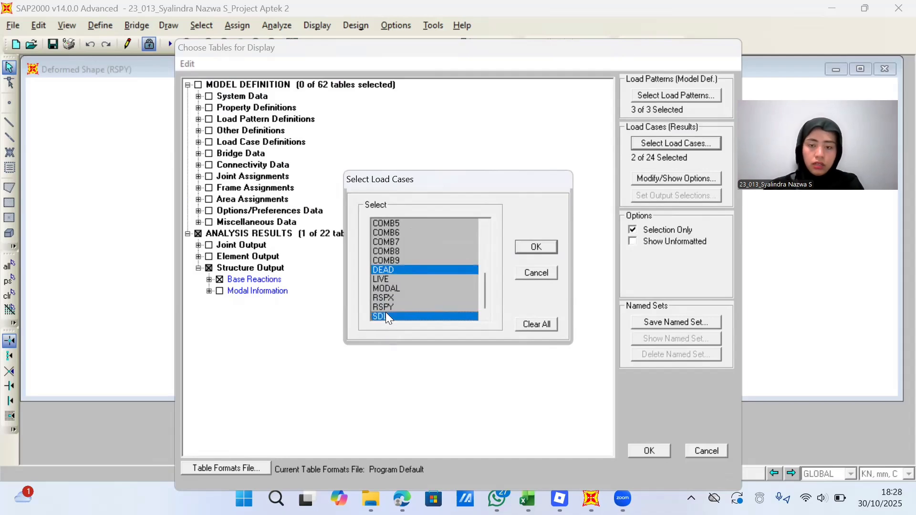
pyautogui.click(534, 249)
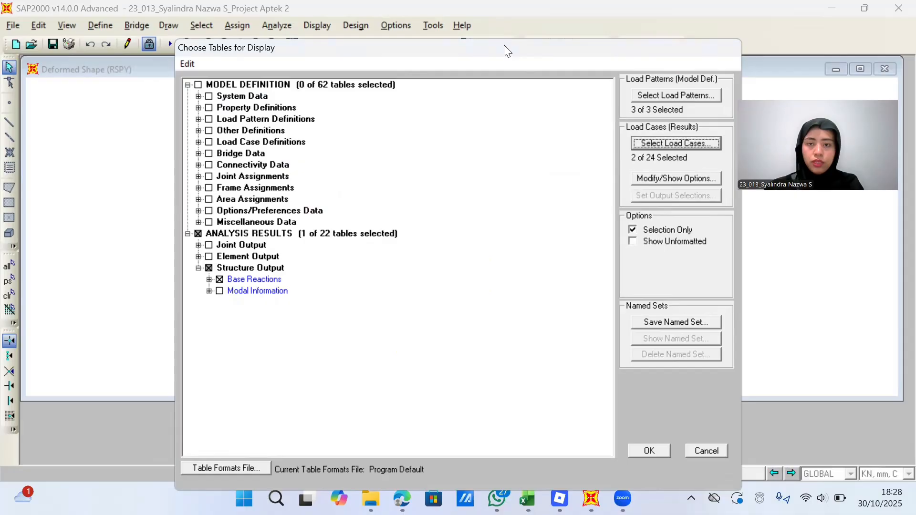
# Display the Base Reactions table and capture its header and the DEAD and SDL rows as a screen snip
pyautogui.moveTo(507, 51); pyautogui.dragTo(494, 15)
pyautogui.click(636, 415)
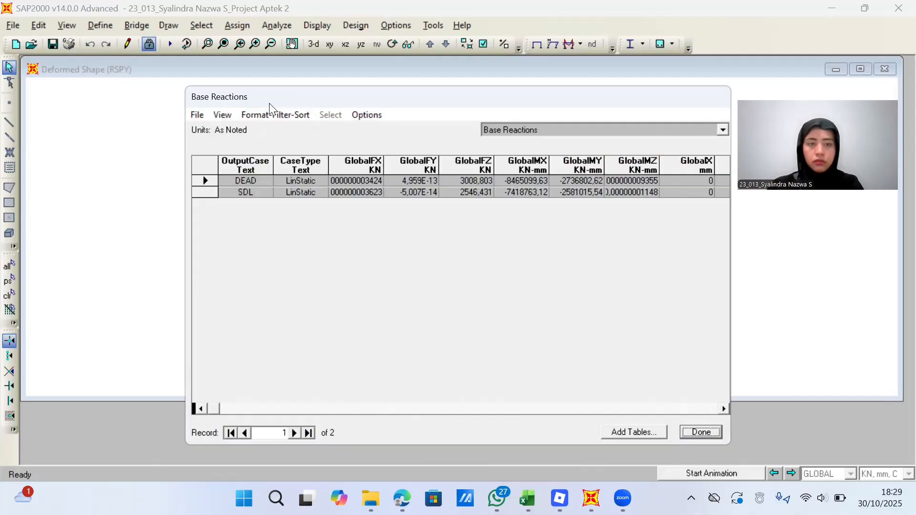
pyautogui.press('super+shift+s')
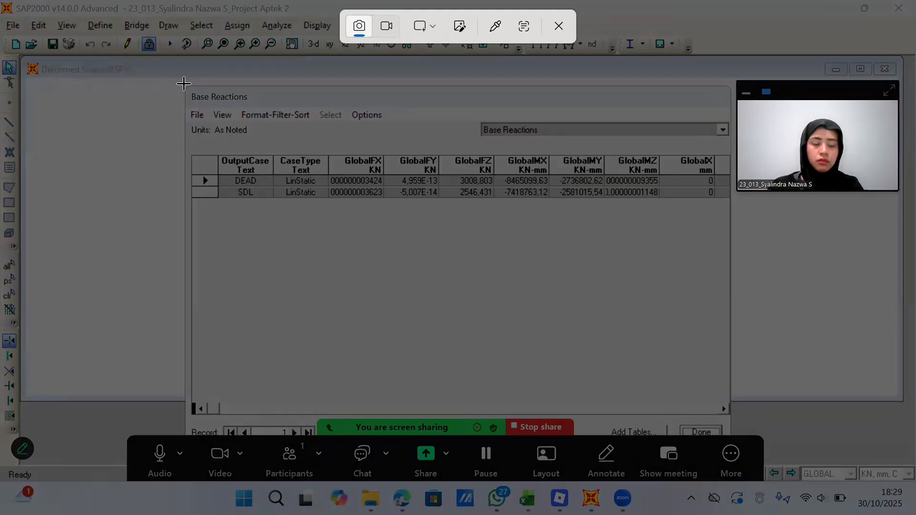
pyautogui.moveTo(183, 83); pyautogui.dragTo(734, 200)
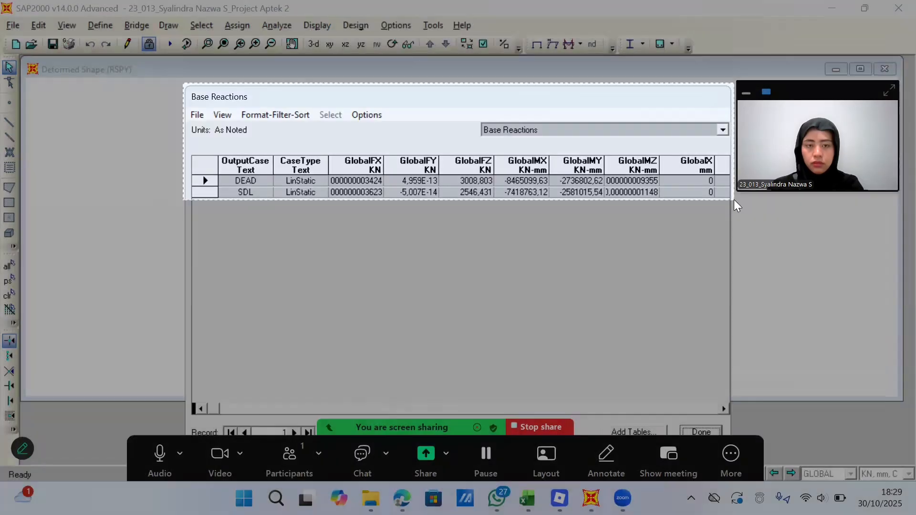
# Switch back to the Excel calculation workbook and check the Dead and SDL weight entries in C40 and C41
pyautogui.moveTo(526, 498)
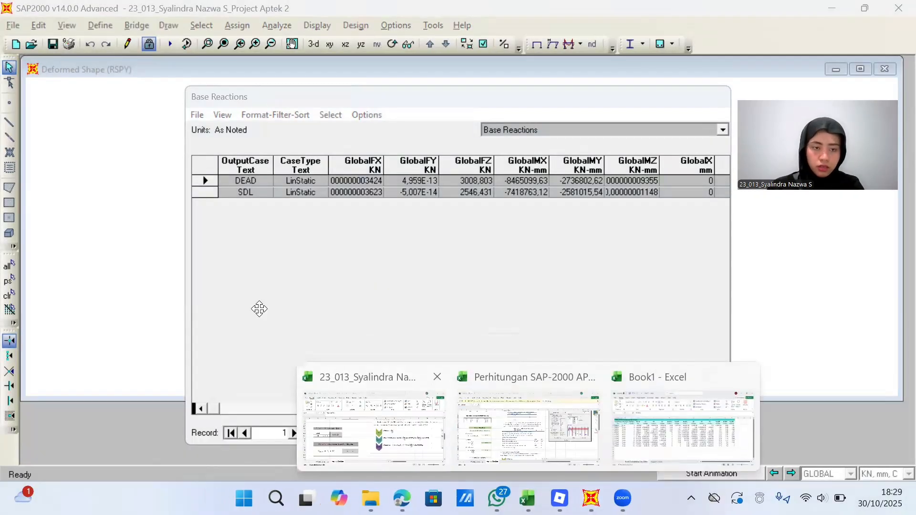
pyautogui.hotkey('alt', 'Tab')
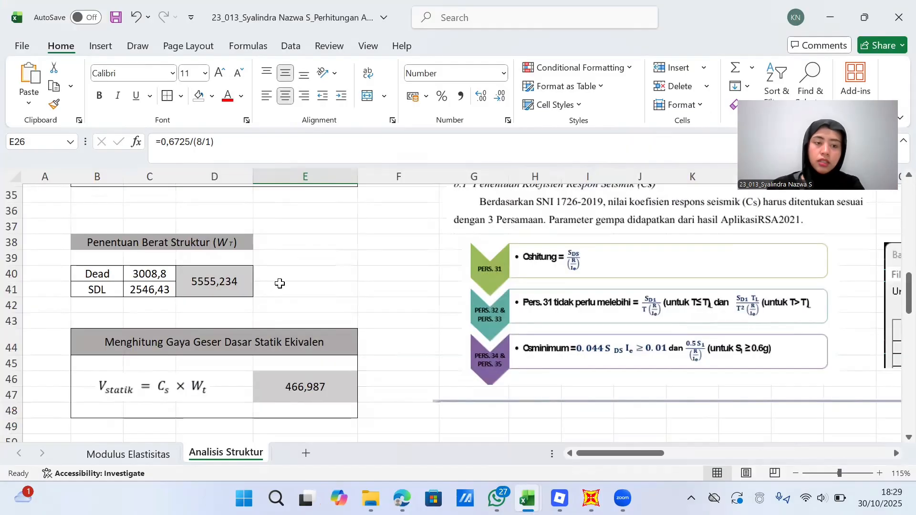
pyautogui.click(152, 279)
pyautogui.click(153, 289)
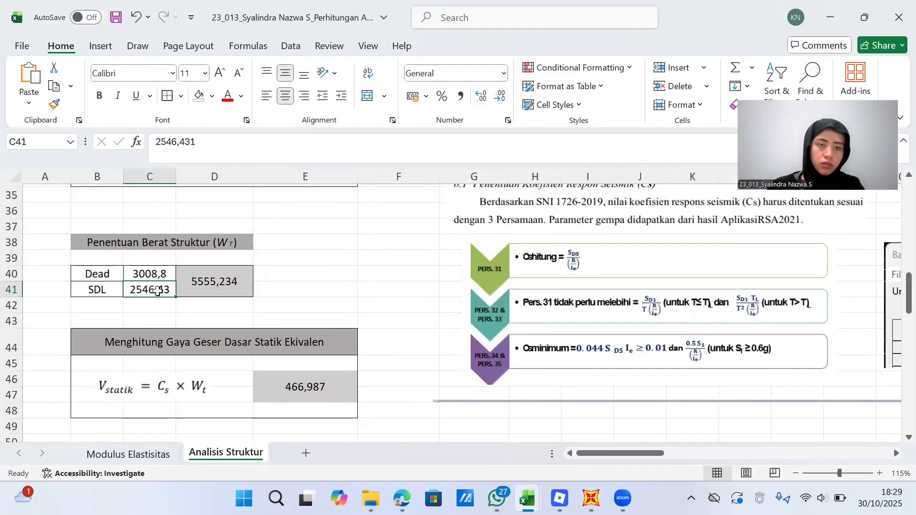
# Replace the old DEAD and SDL Base Reactions picture beside the Cs equation summary with the new snip
pyautogui.hscroll(1, 334, 287)
pyautogui.keyDown('ctrl'); pyautogui.scroll(-4, 334, 287); pyautogui.keyUp('ctrl')
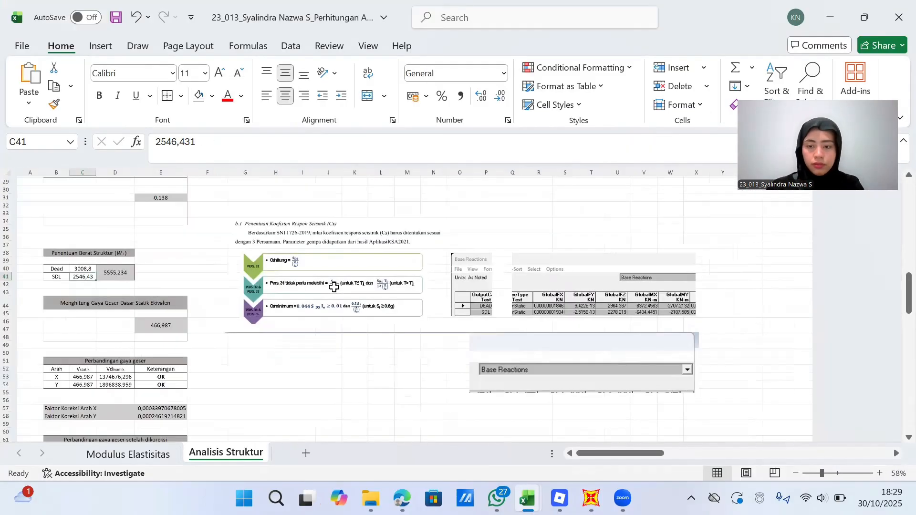
pyautogui.click(505, 286)
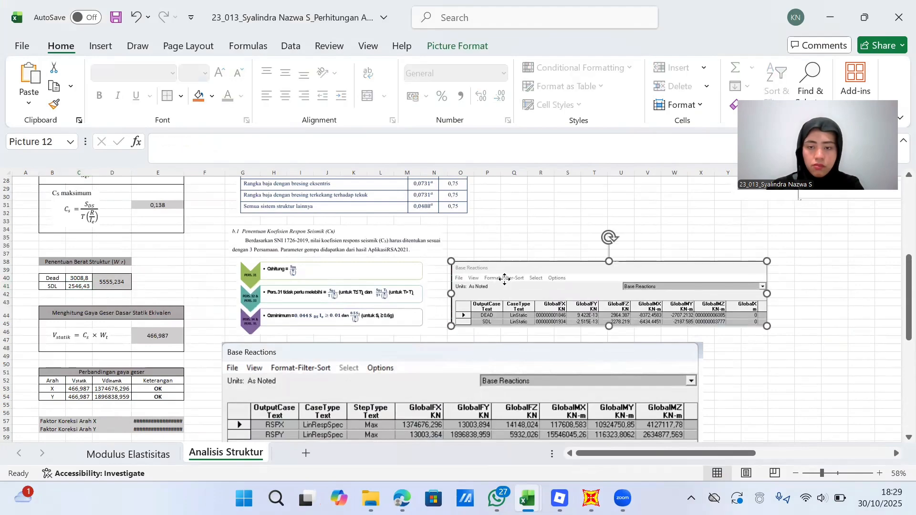
pyautogui.press('Delete')
pyautogui.click(496, 258)
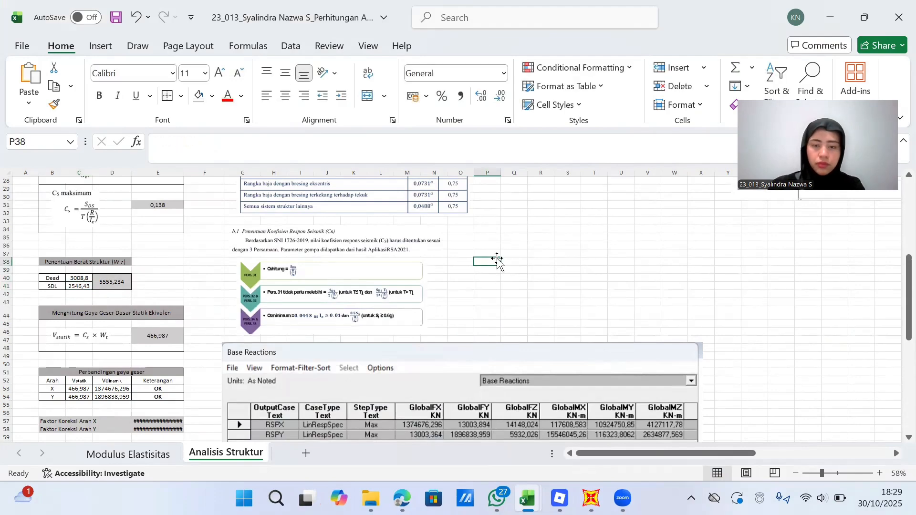
pyautogui.click(458, 268)
pyautogui.hotkey('ctrl', 'v')
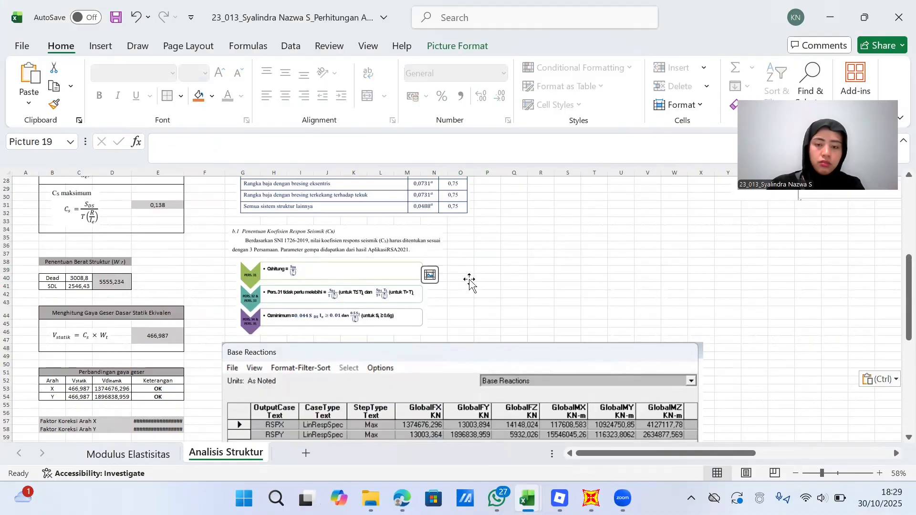
pyautogui.moveTo(503, 282); pyautogui.dragTo(512, 252)
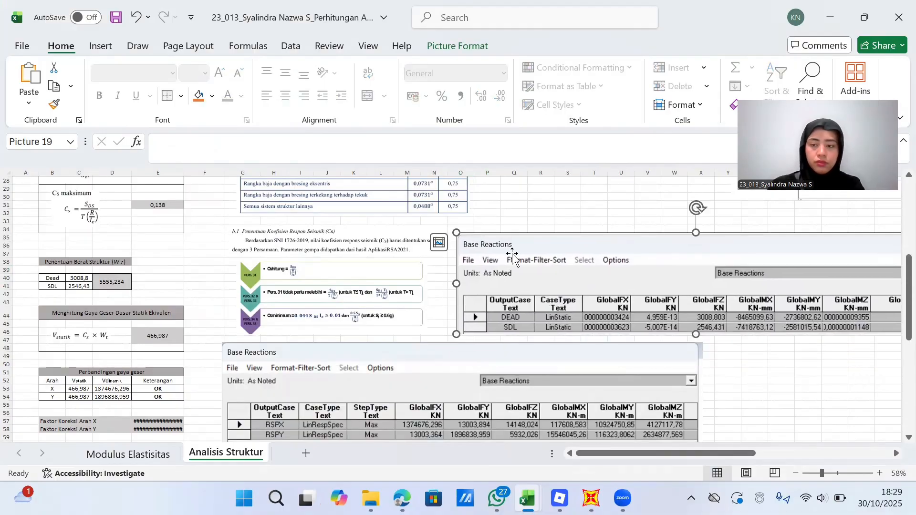
# Scale the pasted DEAD and SDL Base Reactions picture down slightly
pyautogui.keyDown('ctrl'); pyautogui.scroll(-2, 512, 253); pyautogui.keyUp('ctrl')
pyautogui.keyDown('ctrl'); pyautogui.scroll(1, 513, 253); pyautogui.keyUp('ctrl')
pyautogui.keyDown('ctrl'); pyautogui.scroll(1, 512, 256); pyautogui.keyUp('ctrl')
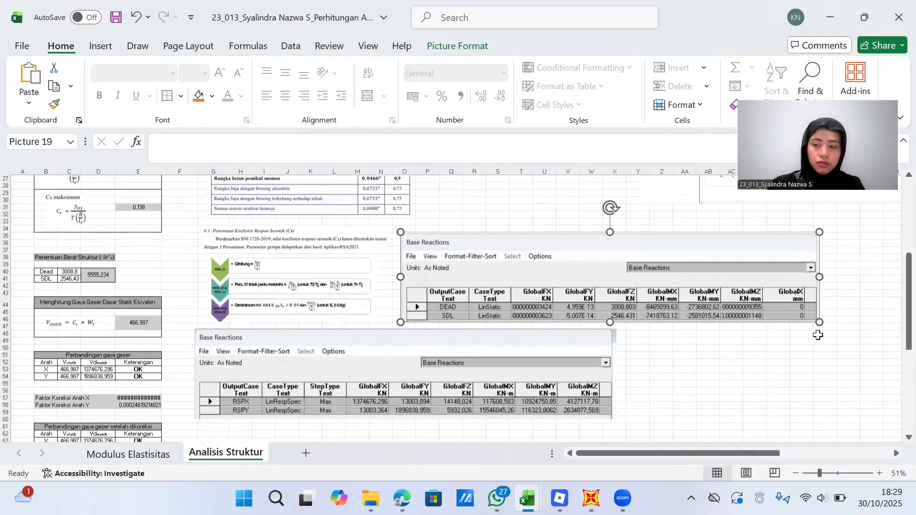
pyautogui.moveTo(818, 325); pyautogui.dragTo(802, 319)
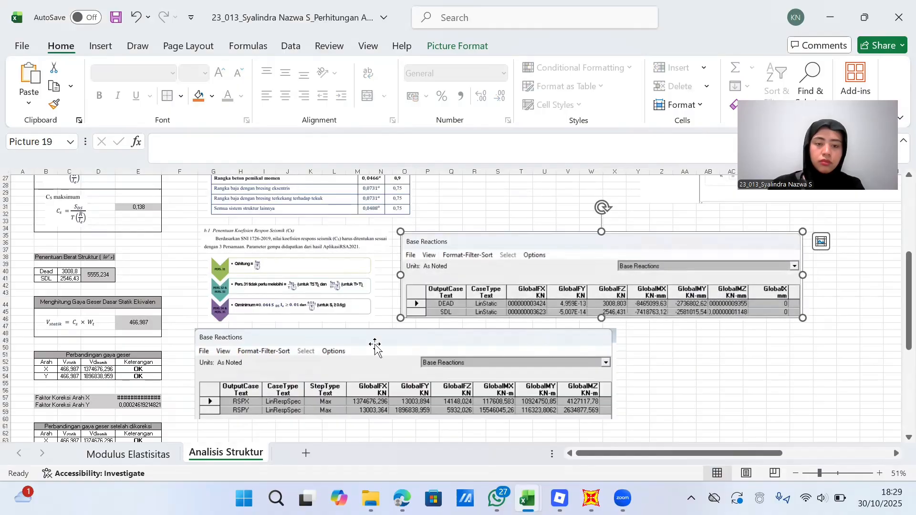
# Inspect the total structure weight formula in D40 of the Penentuan Berat Struktur section
pyautogui.scroll(-3, 374, 348)
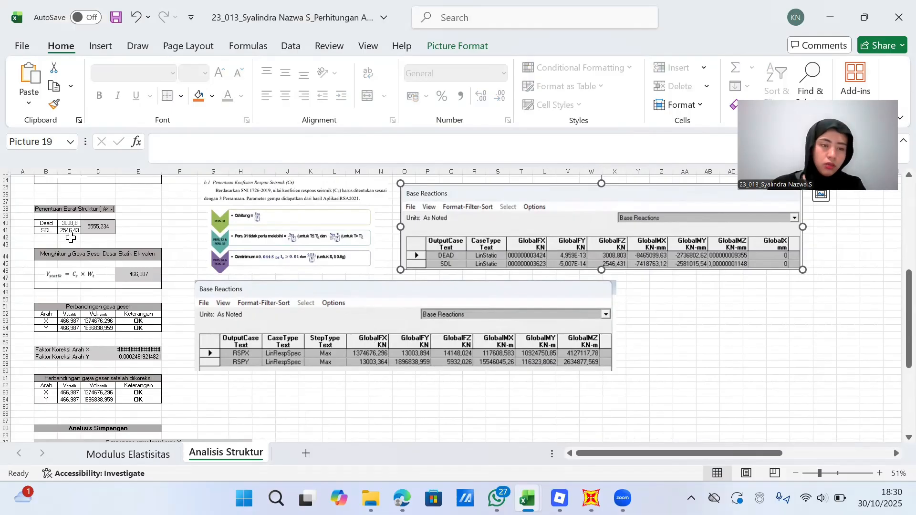
pyautogui.keyDown('ctrl'); pyautogui.scroll(4, 71, 238); pyautogui.keyUp('ctrl')
pyautogui.click(199, 234)
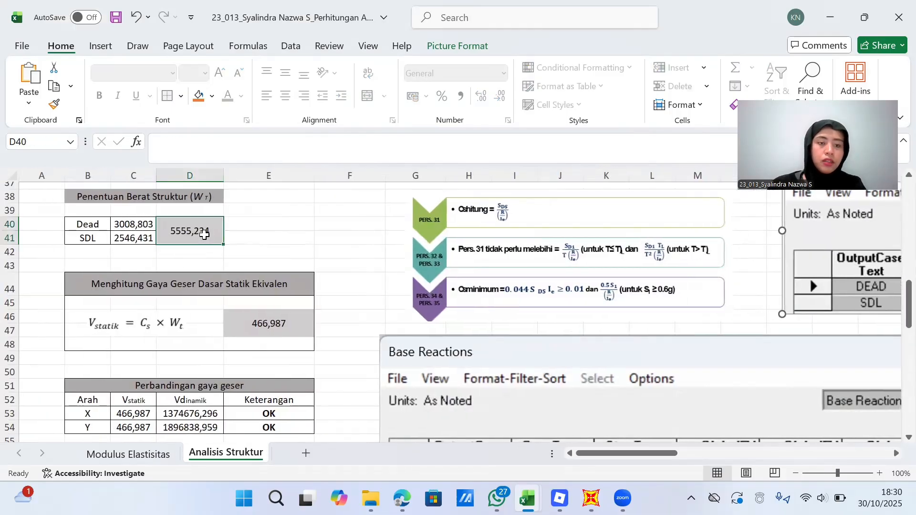
pyautogui.click(259, 151)
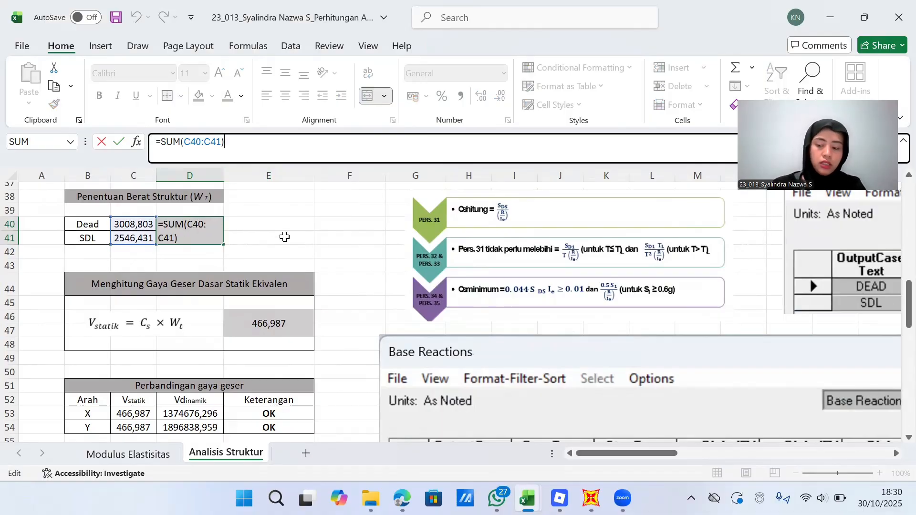
pyautogui.press('Return')
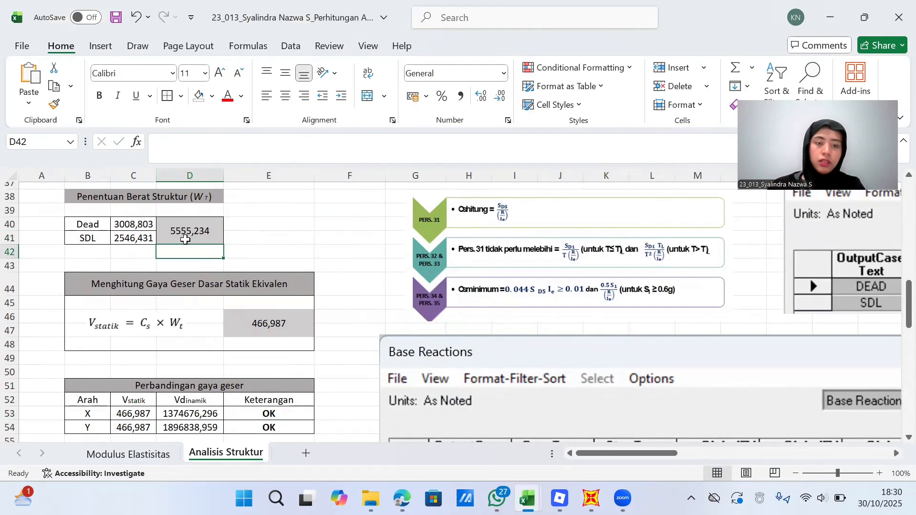
pyautogui.scroll(-1, 185, 239)
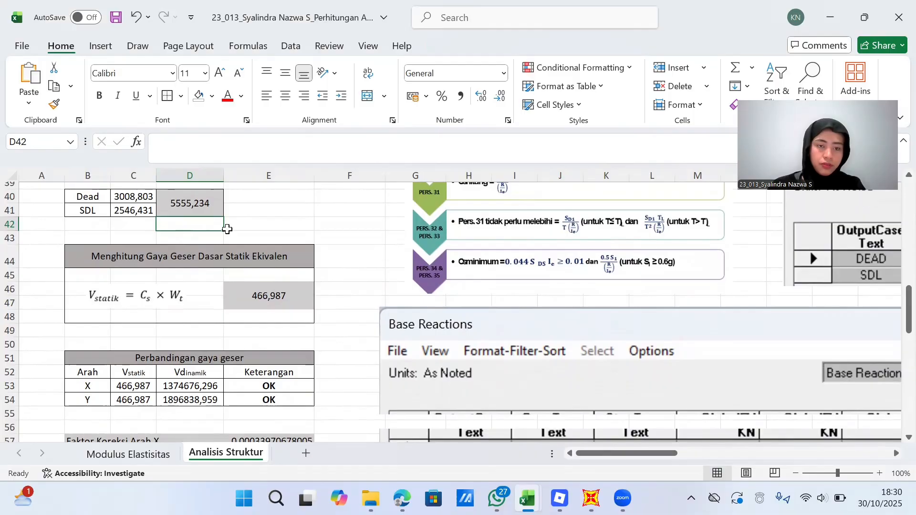
# Inspect the static base shear formula in E46 and trace its Cs and structure weight references, E26 and D40
pyautogui.click(298, 212)
pyautogui.scroll(-1, 298, 212)
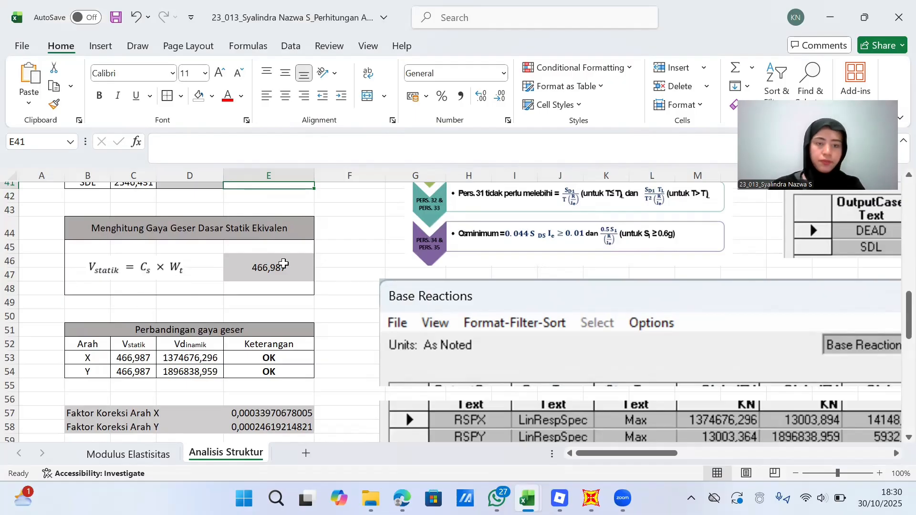
pyautogui.click(281, 263)
pyautogui.click(239, 145)
pyautogui.scroll(2, 311, 235)
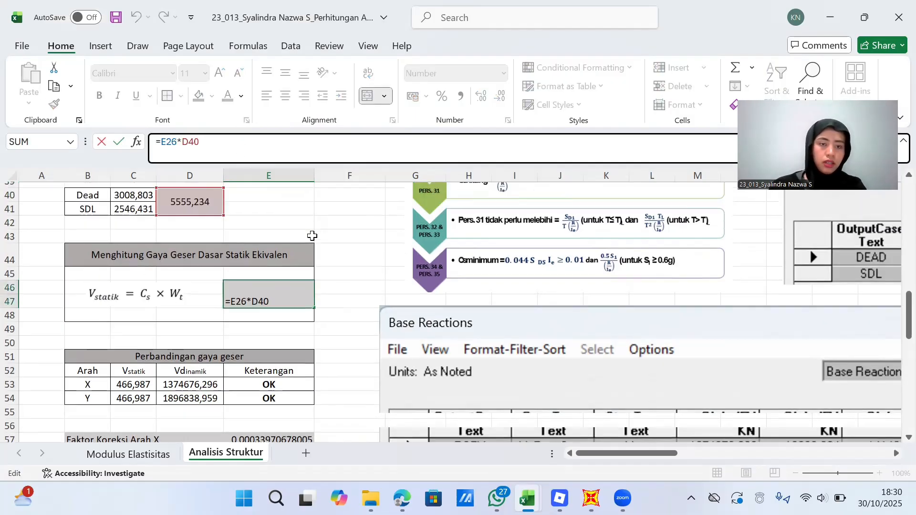
pyautogui.scroll(4, 312, 236)
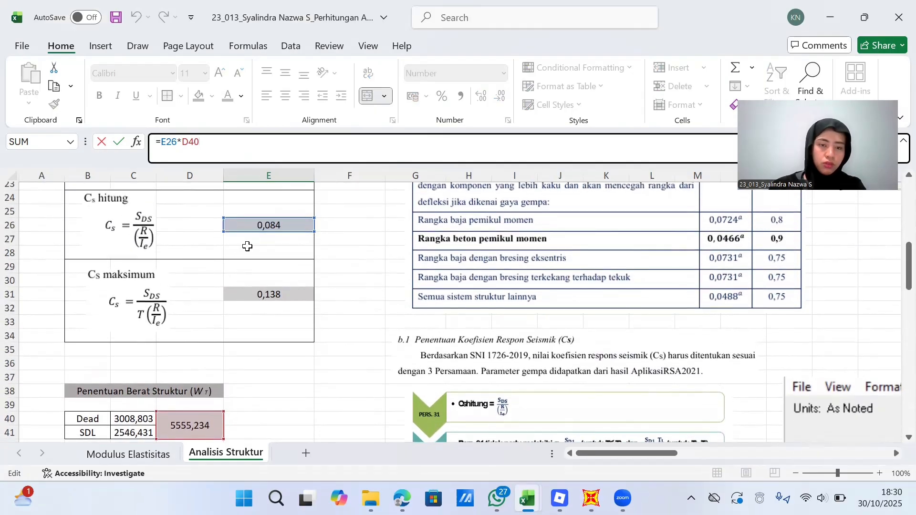
pyautogui.scroll(-1, 247, 246)
pyautogui.scroll(-2, 248, 245)
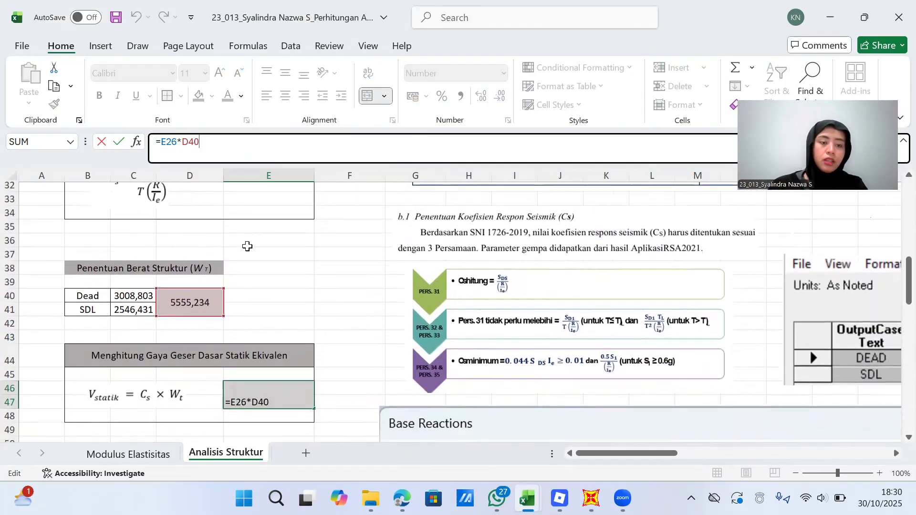
pyautogui.scroll(-1, 247, 246)
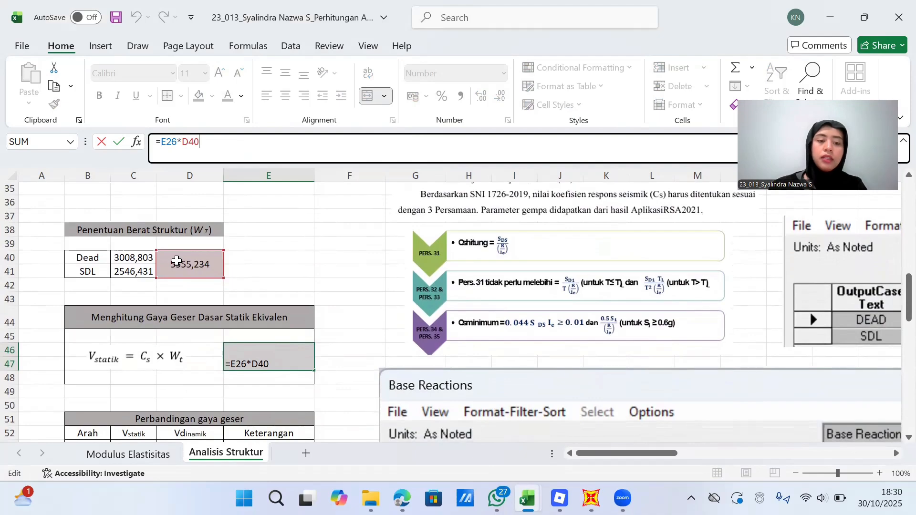
pyautogui.scroll(-2, 176, 260)
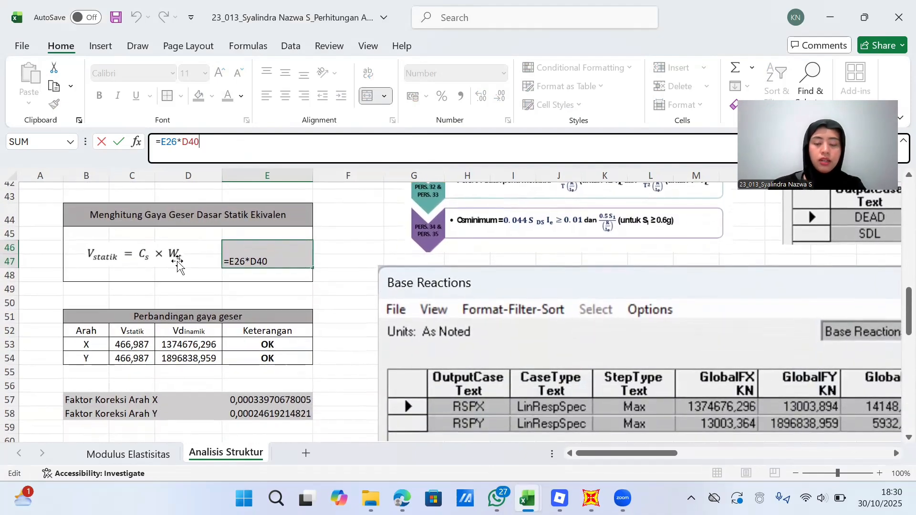
pyautogui.press('Return')
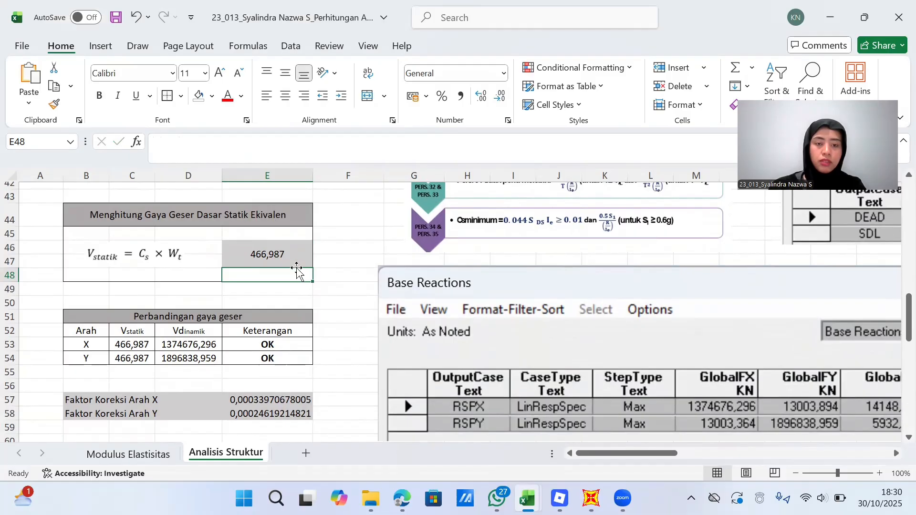
# Check the Vstatik, Vdinamik and Keterangan entries for directions X and Y in the Perbandingan gaya geser table
pyautogui.scroll(-1, 292, 265)
pyautogui.scroll(-1, 291, 265)
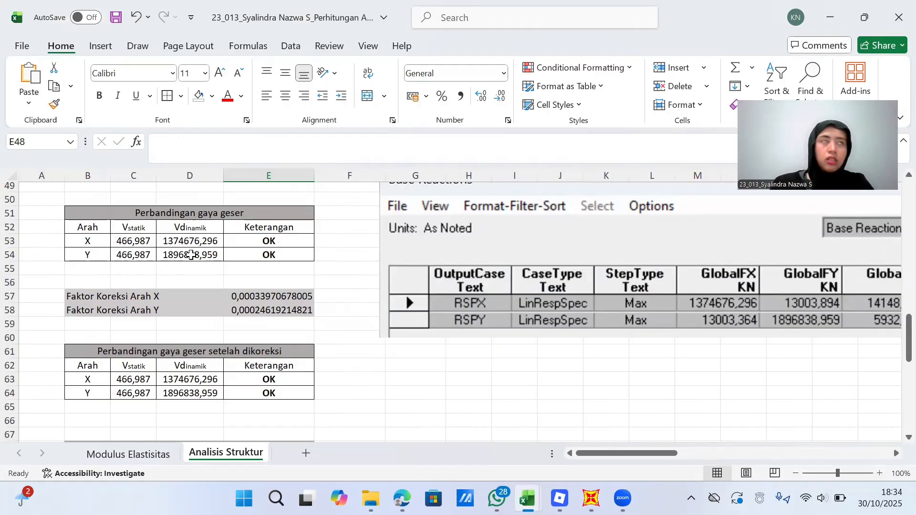
pyautogui.click(190, 241)
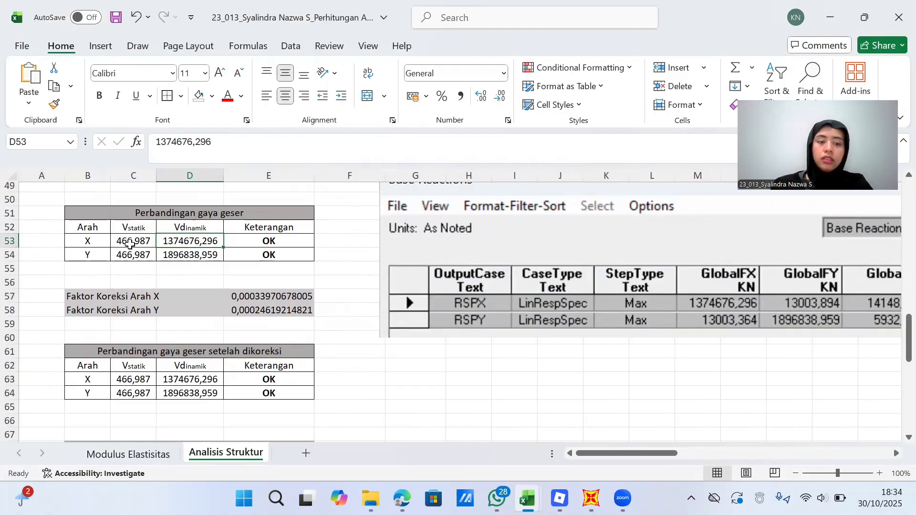
pyautogui.click(125, 241)
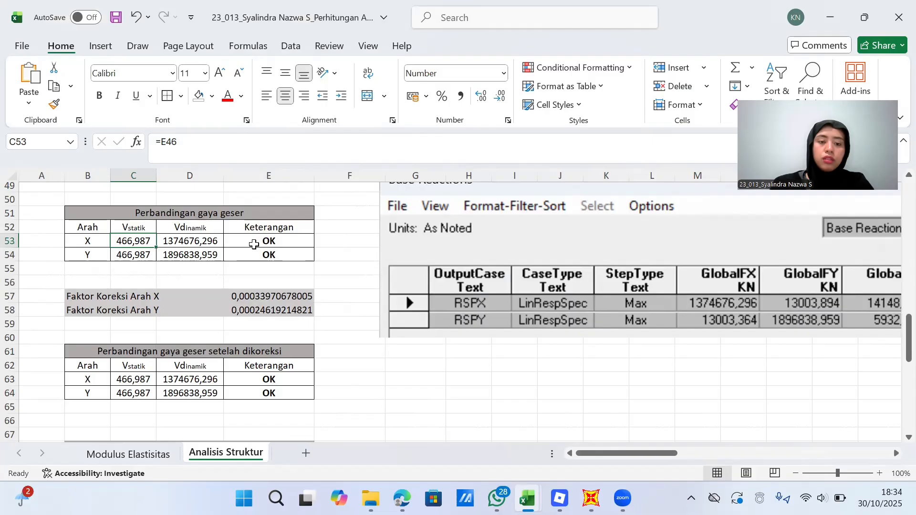
pyautogui.click(254, 245)
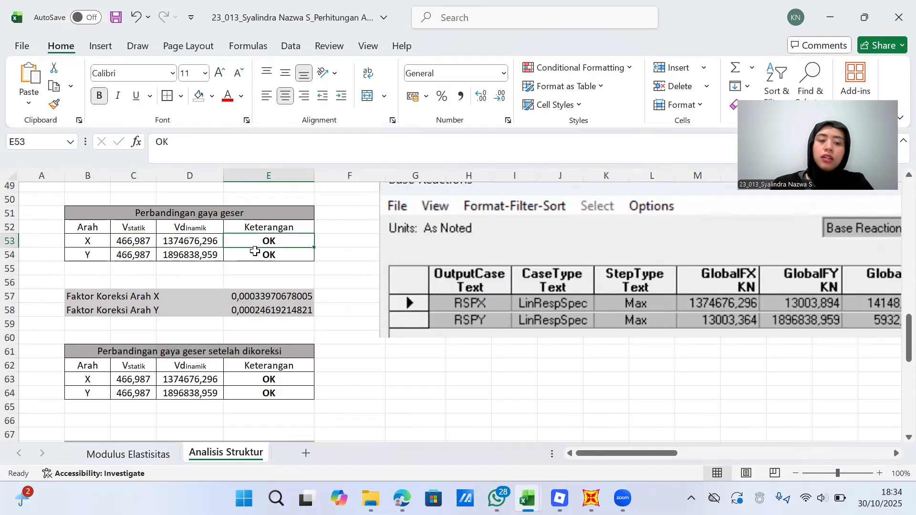
pyautogui.click(255, 253)
pyautogui.click(188, 240)
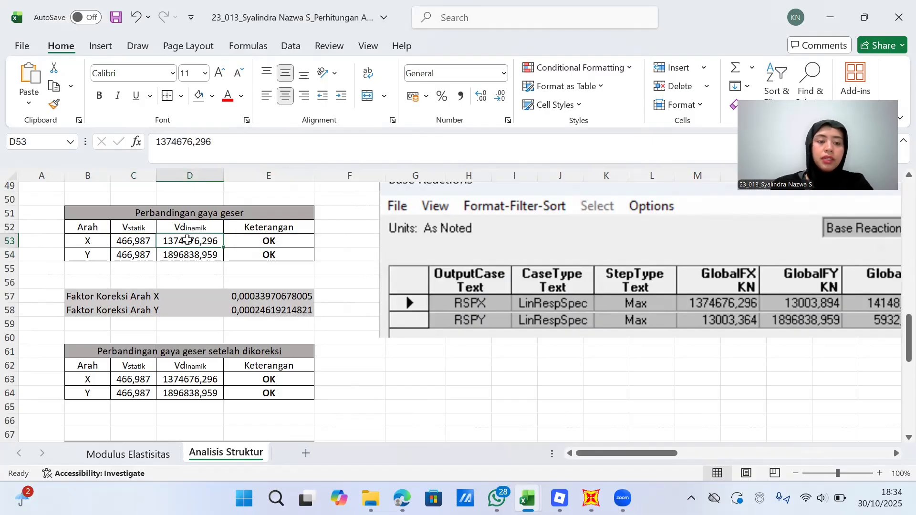
pyautogui.click(141, 243)
pyautogui.click(266, 270)
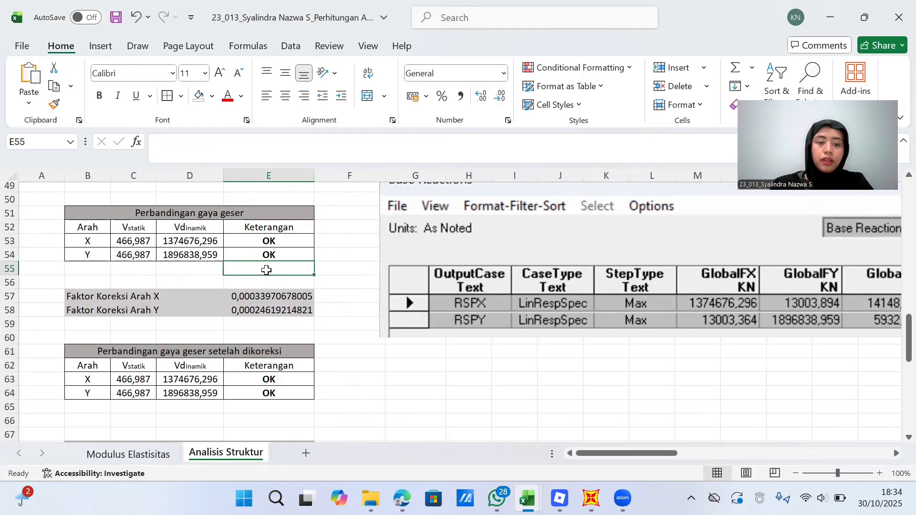
# Compare the Vdinamik entries with the RSPX and RSPY rows in the Base Reactions picture beside the table
pyautogui.hscroll(2, 404, 319)
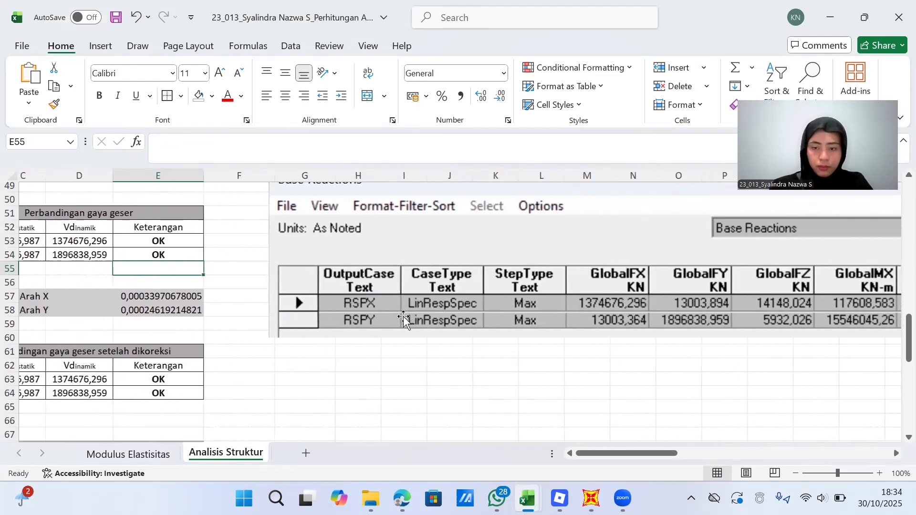
pyautogui.hscroll(-2, 404, 319)
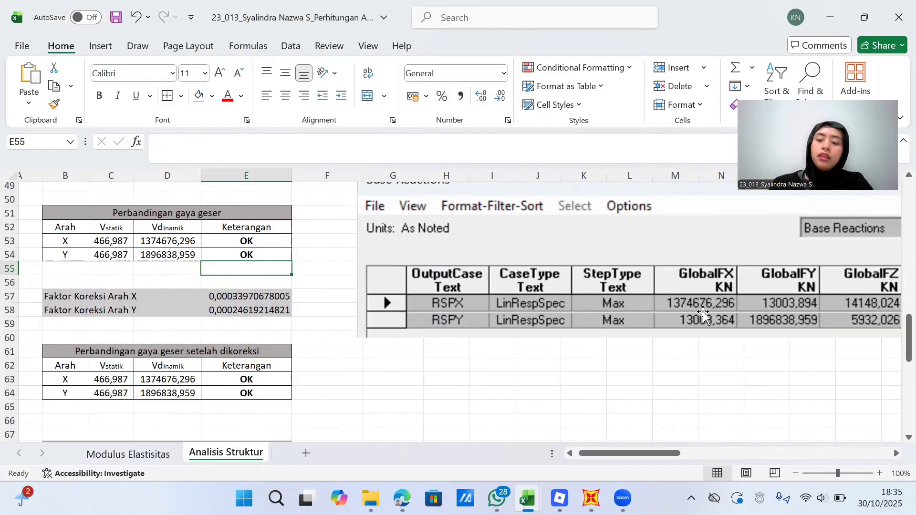
pyautogui.scroll(1, 704, 313)
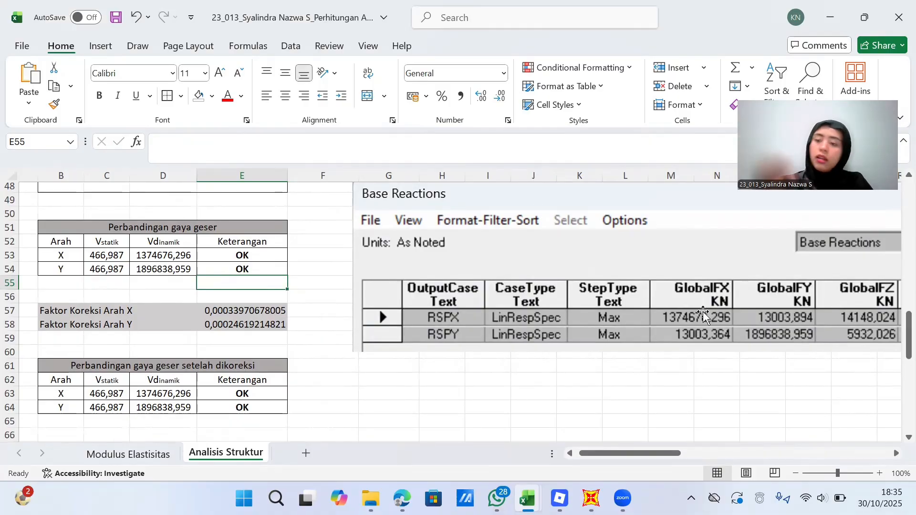
pyautogui.scroll(-1, 704, 312)
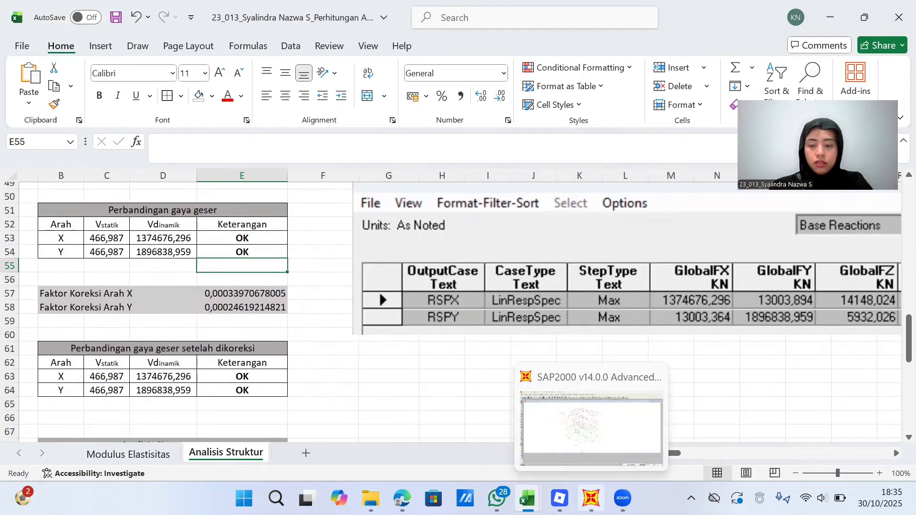
# Switch to SAP2000, close the DEAD and SDL Base Reactions table, and reopen the table selection with Structure Output expanded
pyautogui.click(590, 498)
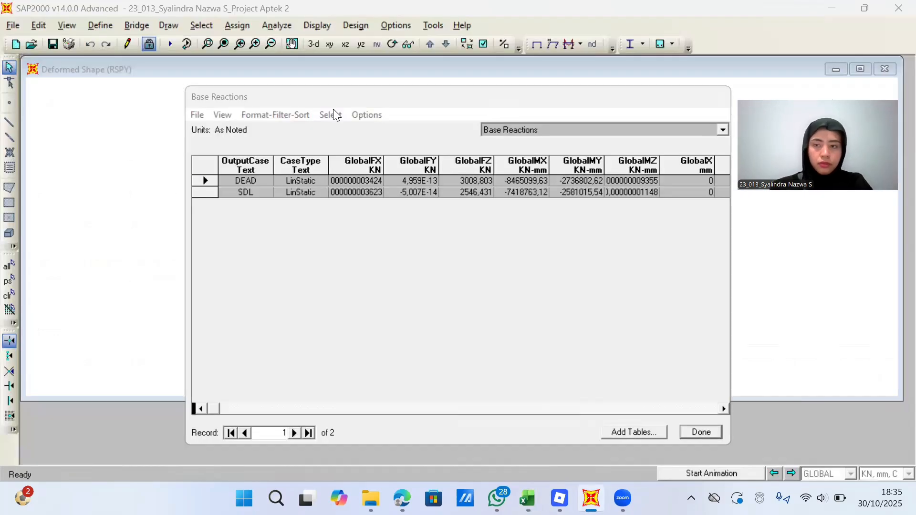
pyautogui.click(702, 431)
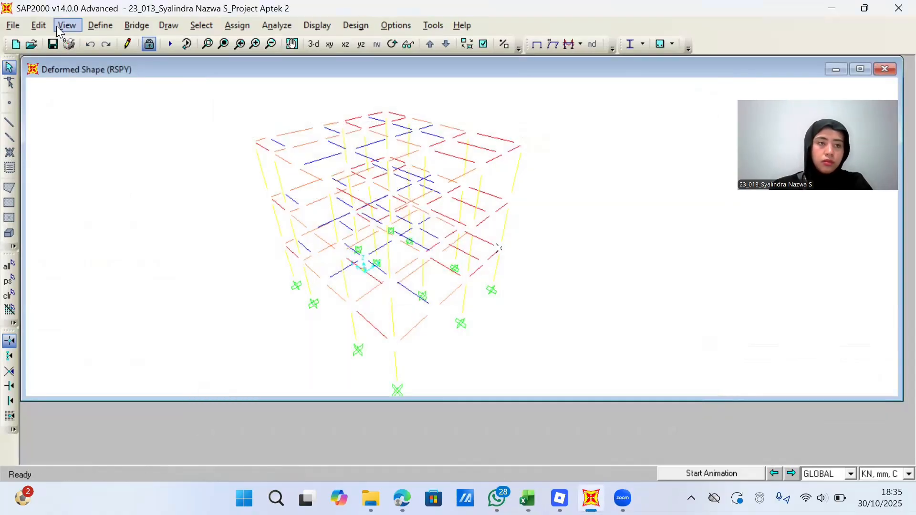
pyautogui.click(317, 26)
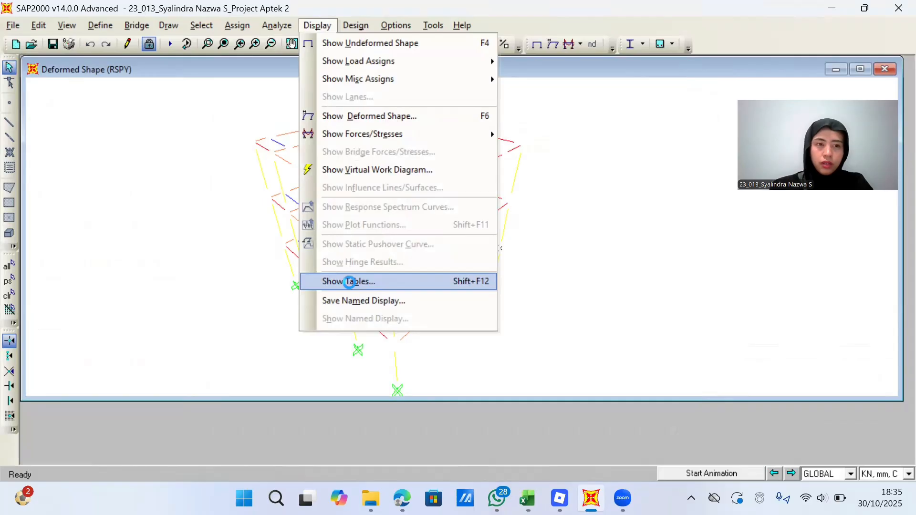
pyautogui.click(351, 281)
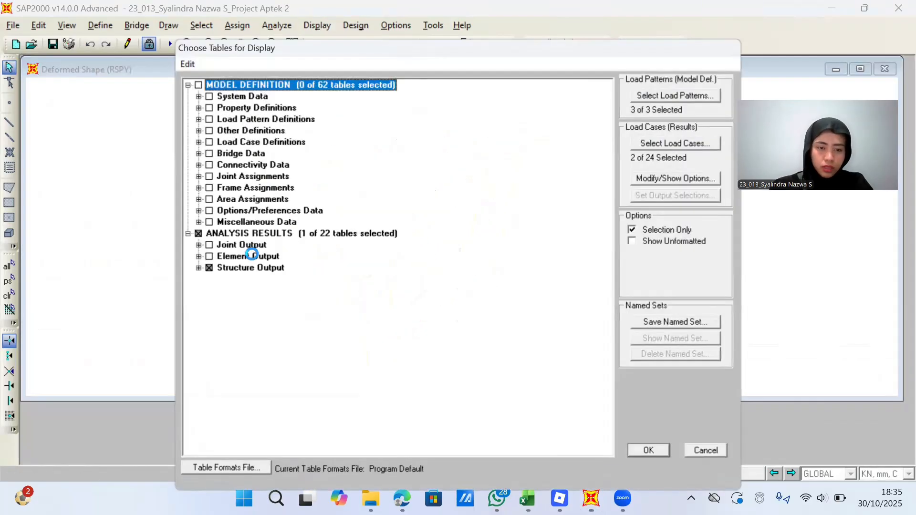
pyautogui.click(198, 268)
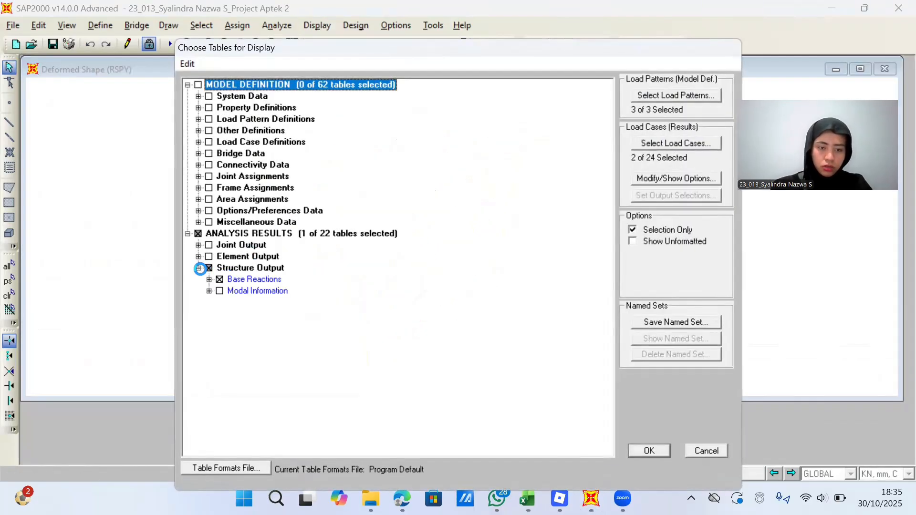
# Set the result load cases to RSPX and RSPY and display the Base Reactions table
pyautogui.click(645, 142)
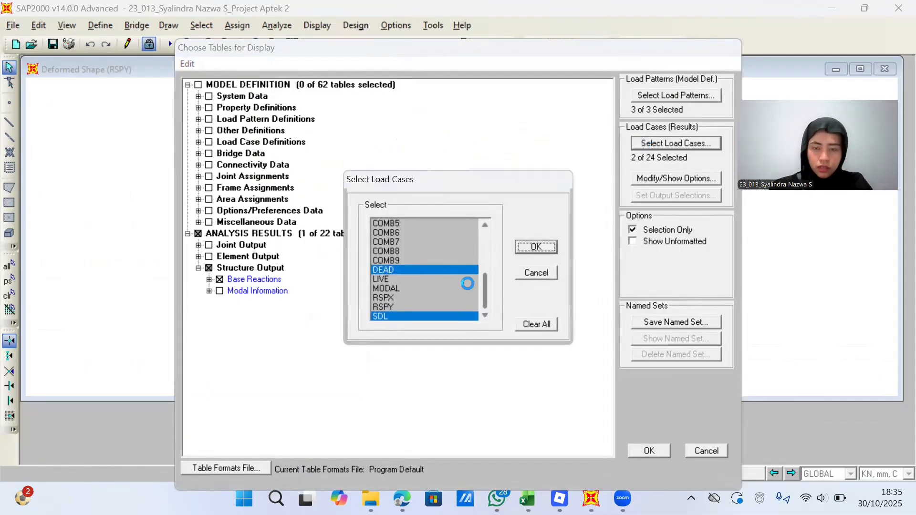
pyautogui.click(402, 297)
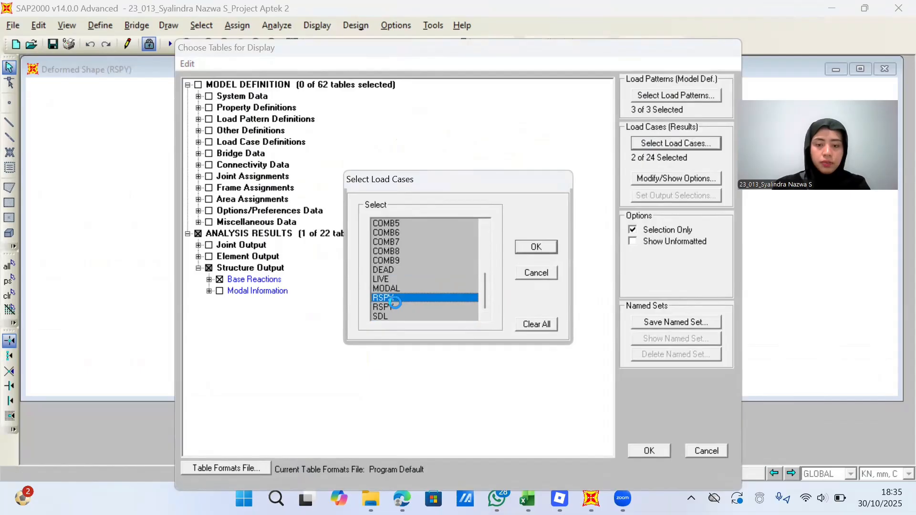
pyautogui.keyDown('ctrl'); pyautogui.click(395, 304); pyautogui.keyUp('ctrl')
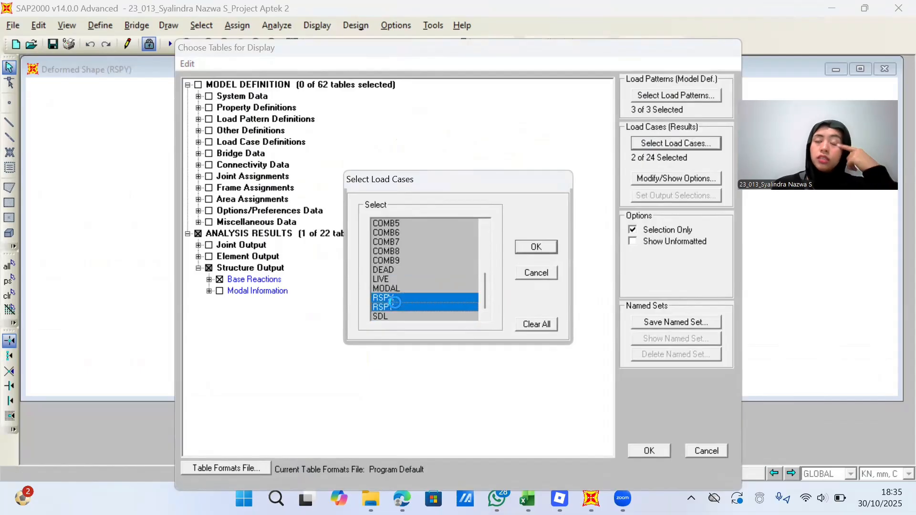
pyautogui.click(525, 247)
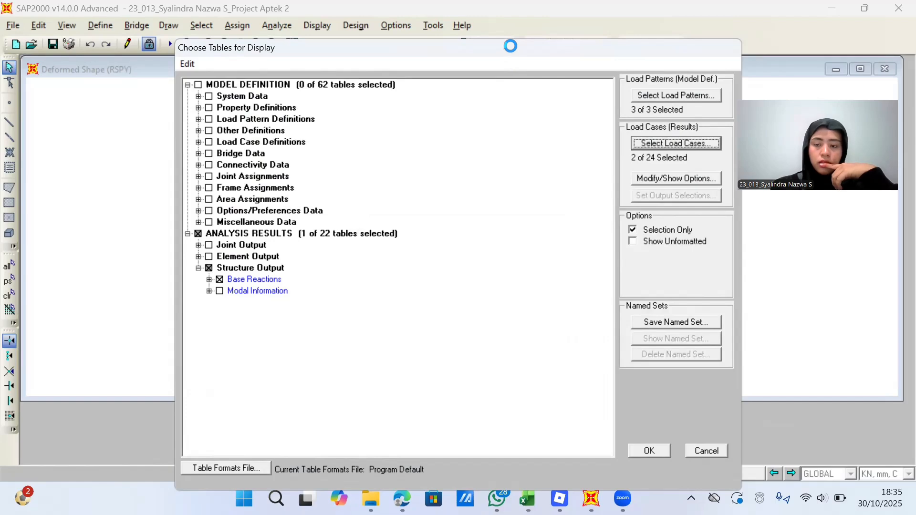
pyautogui.moveTo(511, 46); pyautogui.dragTo(507, 2)
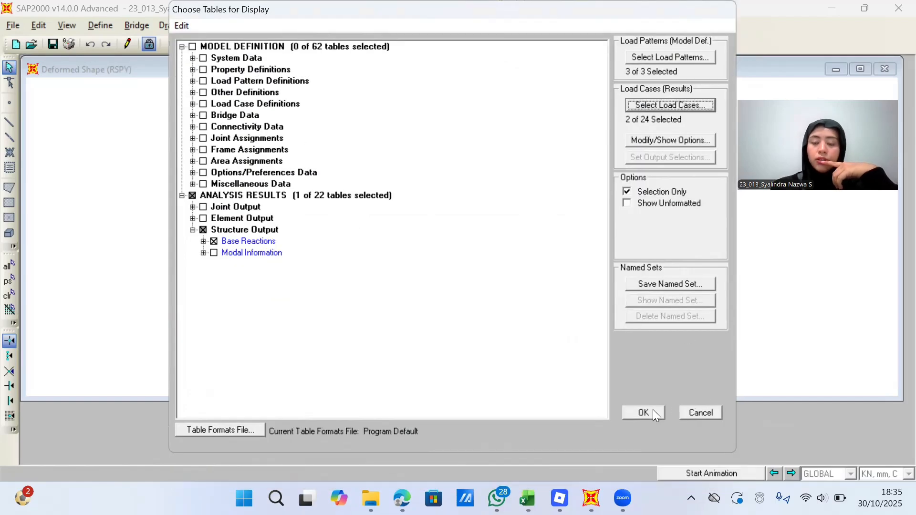
pyautogui.click(653, 409)
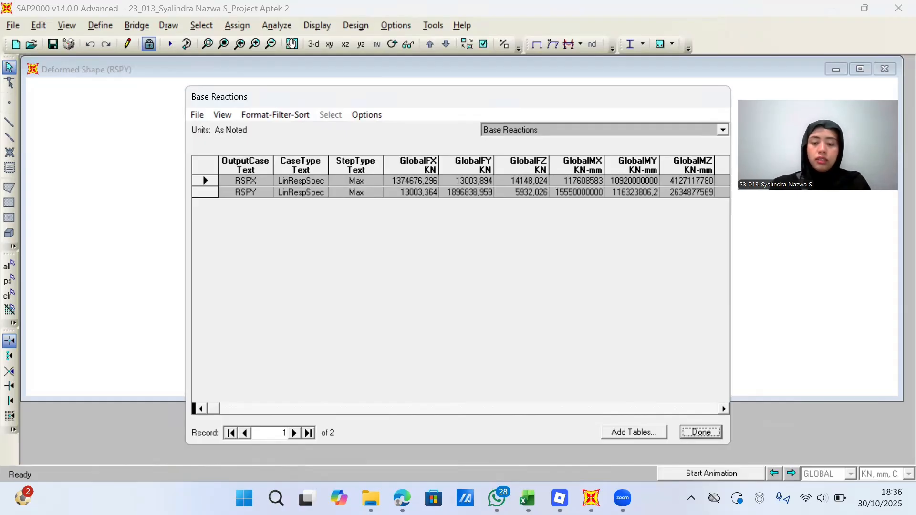
# Return to the Excel calculation workbook and inspect the X-direction correction factor formula in E57 against the shear values in rows 53 and 54
pyautogui.moveTo(519, 485)
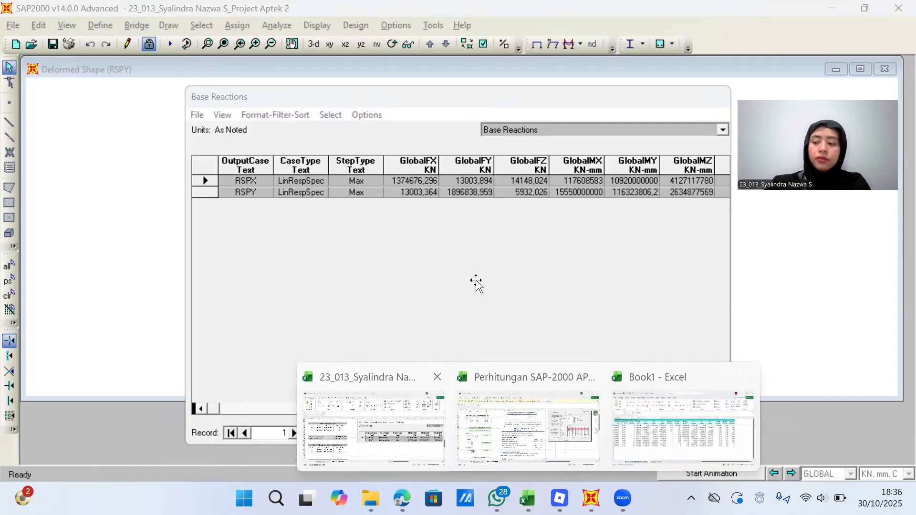
pyautogui.click(373, 427)
pyautogui.click(88, 297)
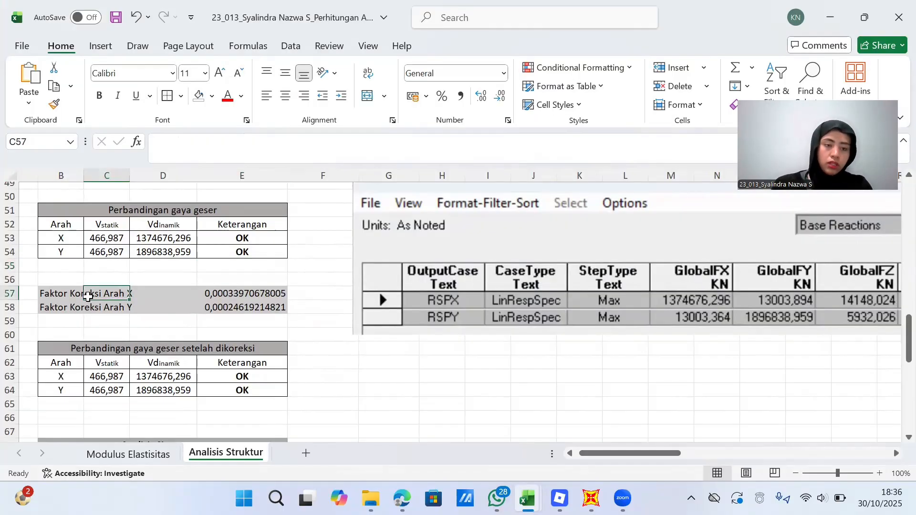
pyautogui.click(255, 294)
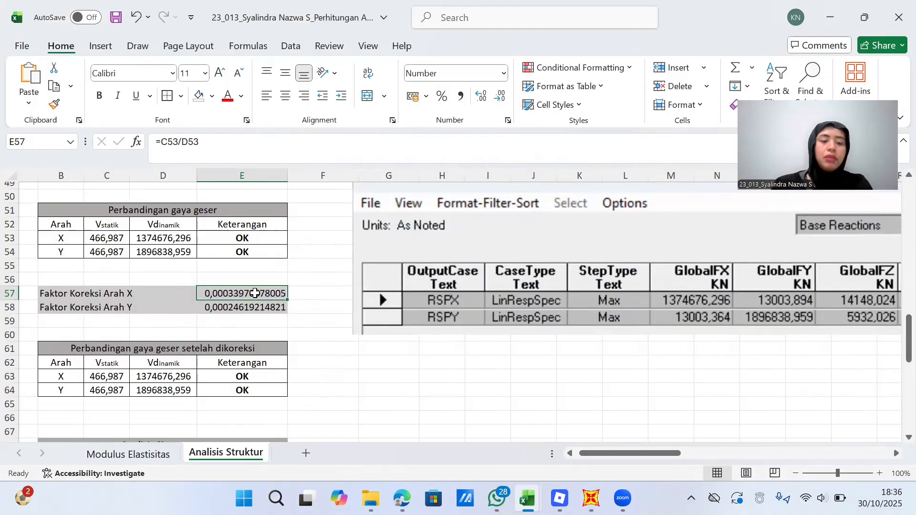
pyautogui.click(153, 237)
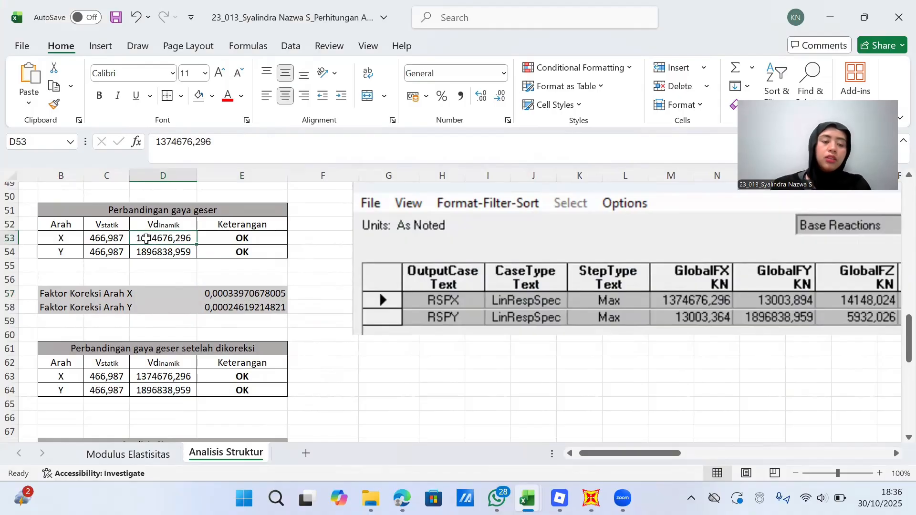
pyautogui.click(115, 238)
pyautogui.click(167, 236)
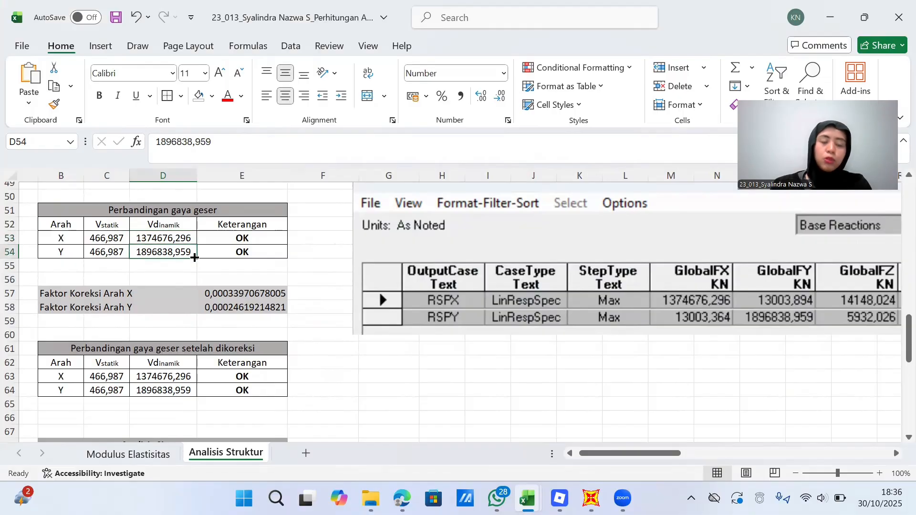
pyautogui.click(189, 265)
pyautogui.click(185, 280)
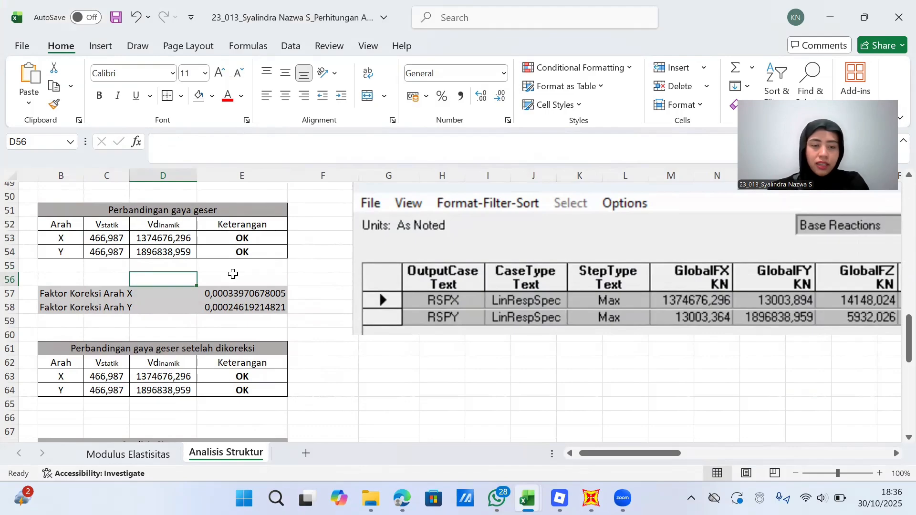
# Review the Perbandingan gaya geser setelah dikoreksi table below the correction factors
pyautogui.scroll(-1, 199, 307)
pyautogui.scroll(-2, 199, 306)
pyautogui.hscroll(-1, 199, 307)
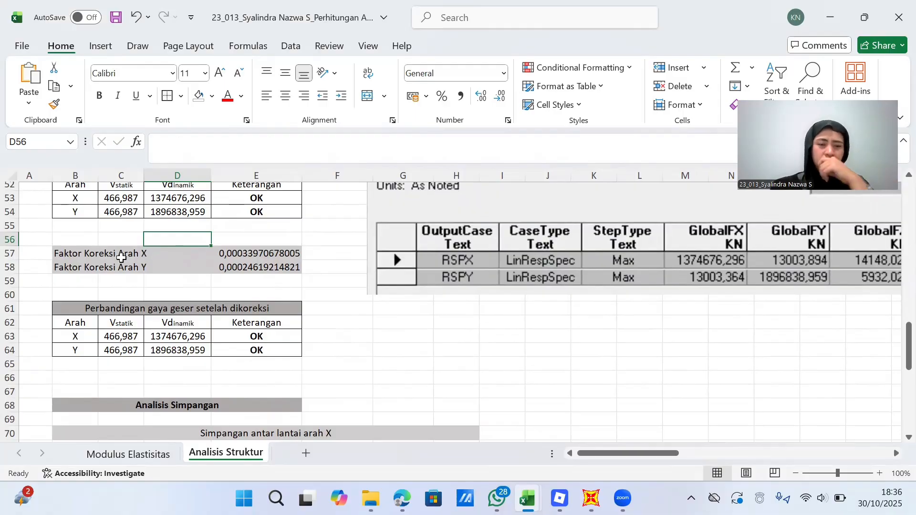
# Inspect the correction factor formulas in E58 and E57, then switch to SAP2000 and close the Base Reactions table
pyautogui.click(246, 265)
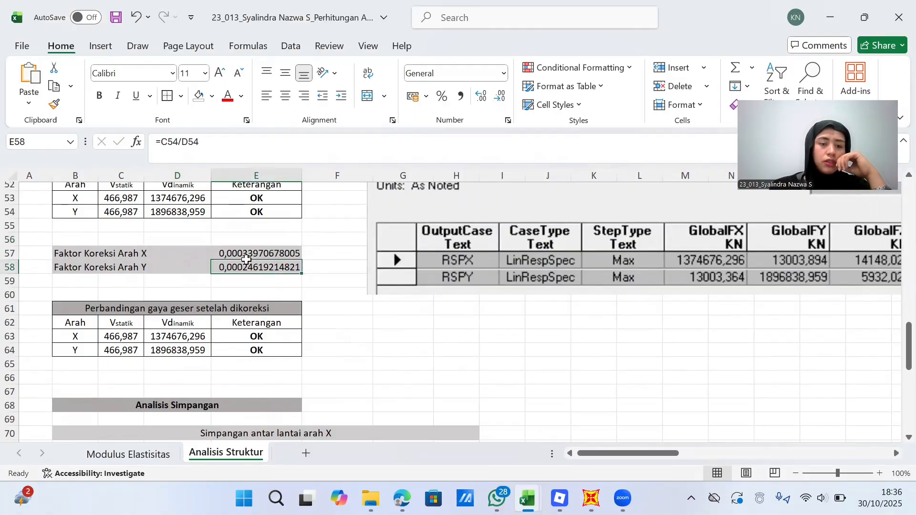
pyautogui.click(248, 254)
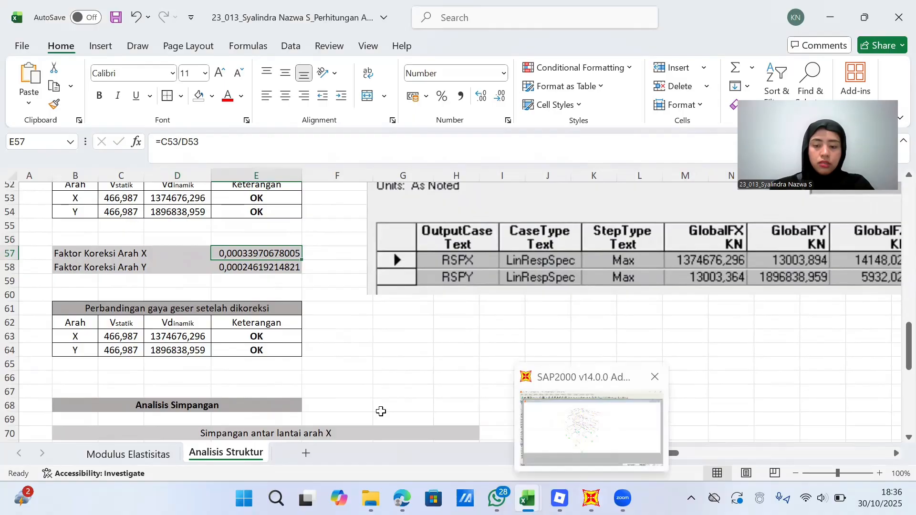
pyautogui.click(590, 499)
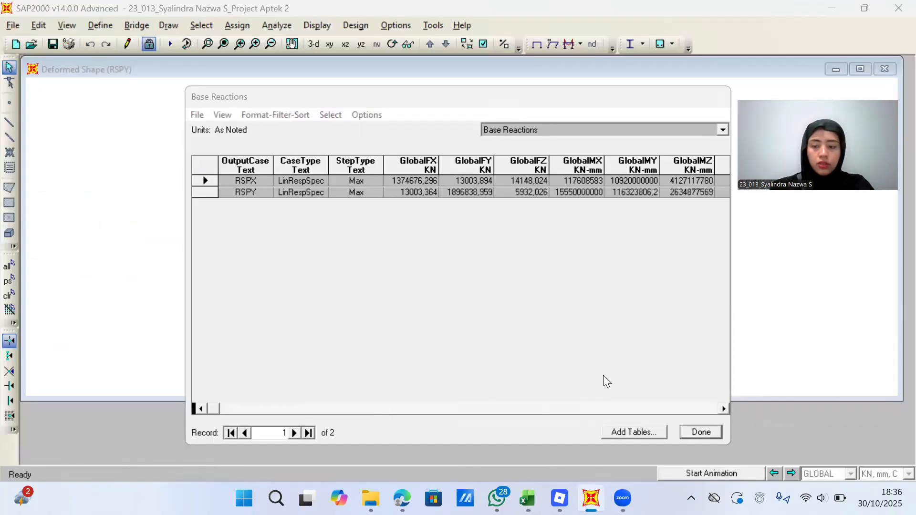
pyautogui.press('Return')
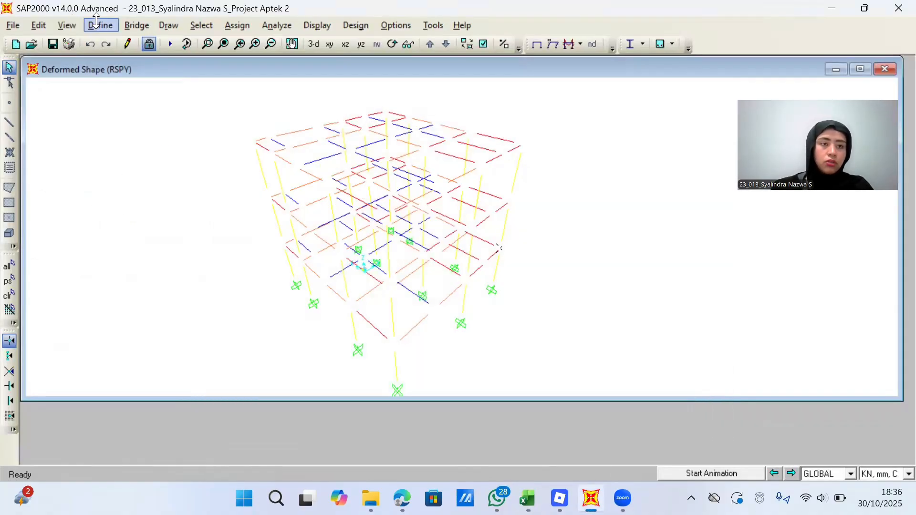
# Open the load case definitions and show the response spectrum data of the RSPX load case
pyautogui.click(96, 21)
pyautogui.click(164, 249)
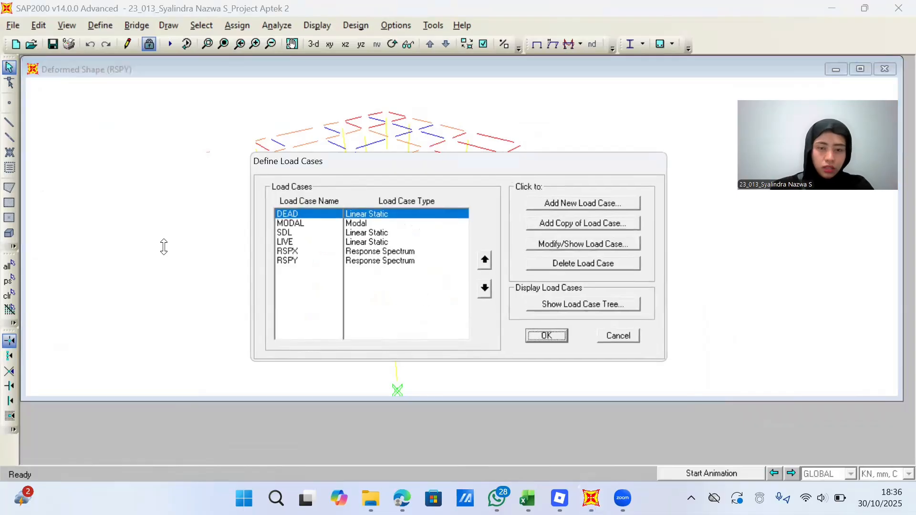
pyautogui.click(293, 251)
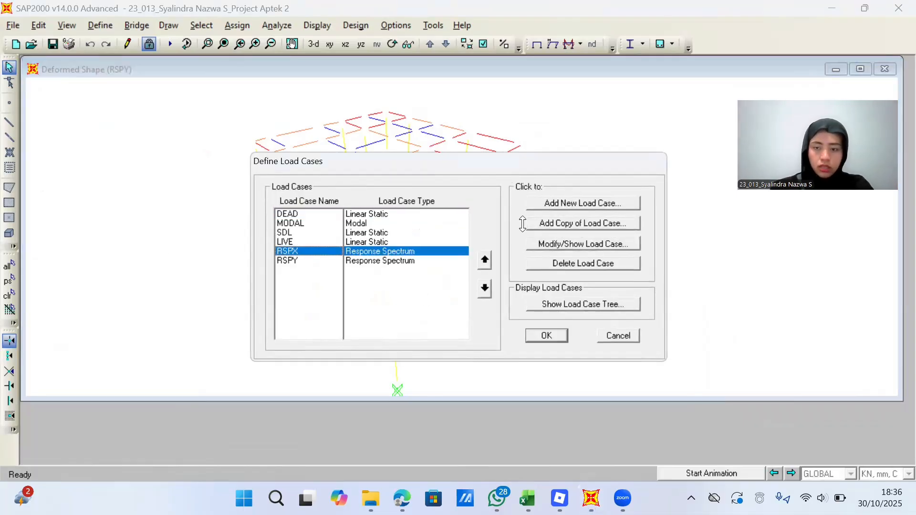
pyautogui.click(563, 243)
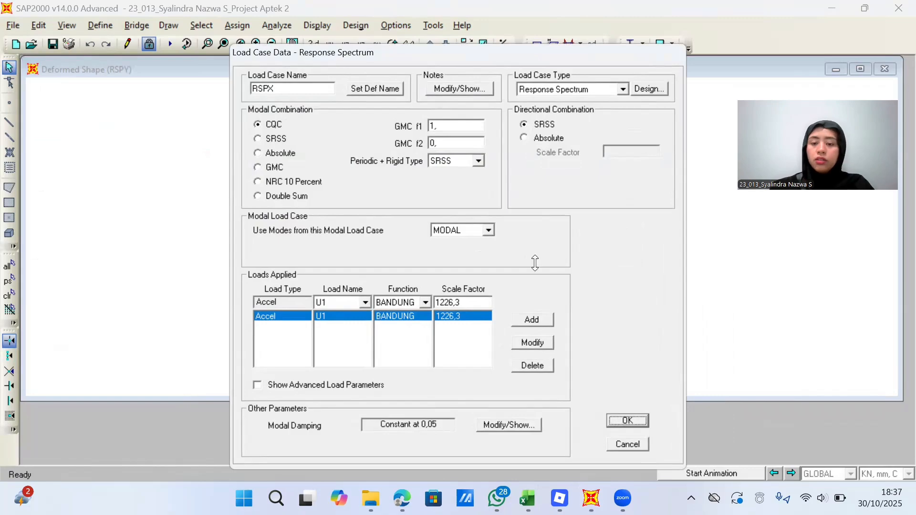
# Try appending a multiplication to the RSPX scale factor, and cancel the load case edits without saving
pyautogui.click(472, 302)
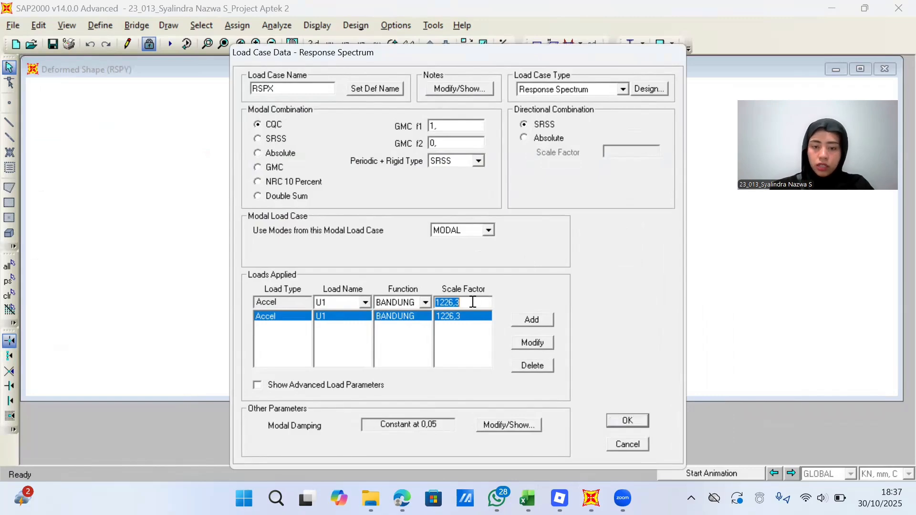
pyautogui.click(472, 302)
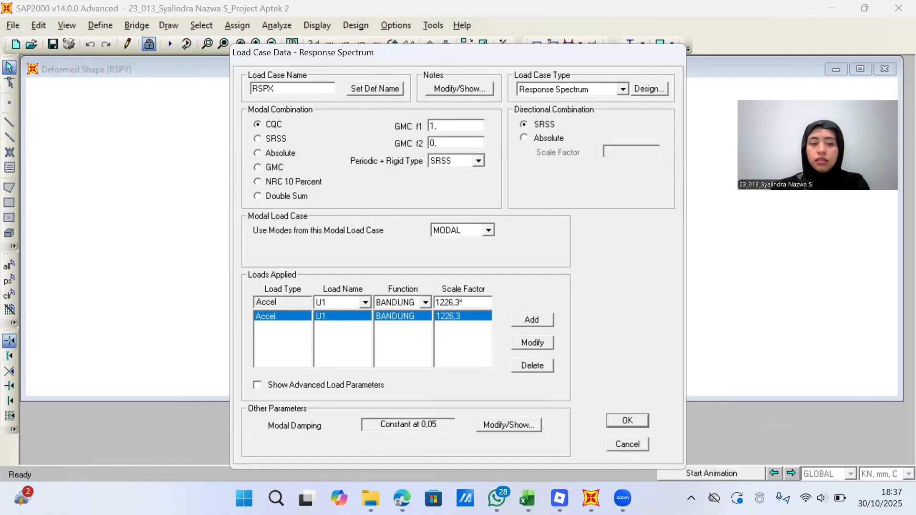
pyautogui.write('*')
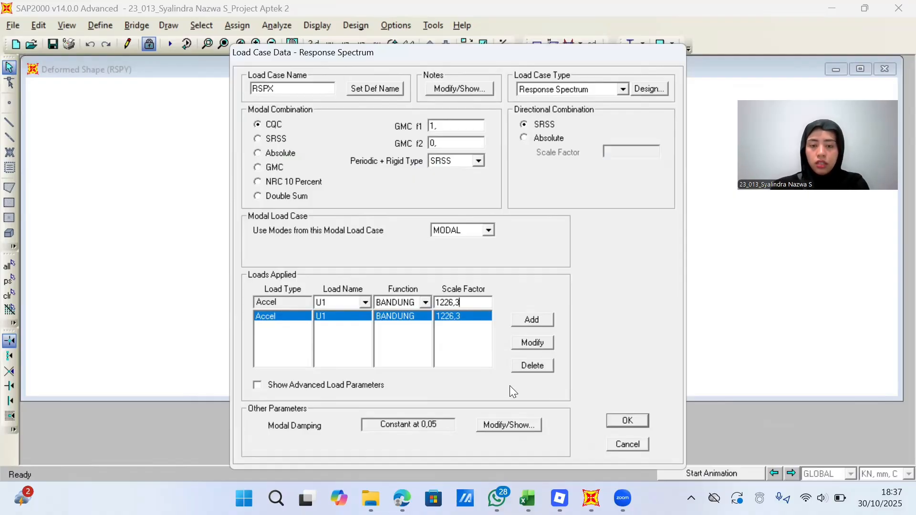
pyautogui.click(628, 420)
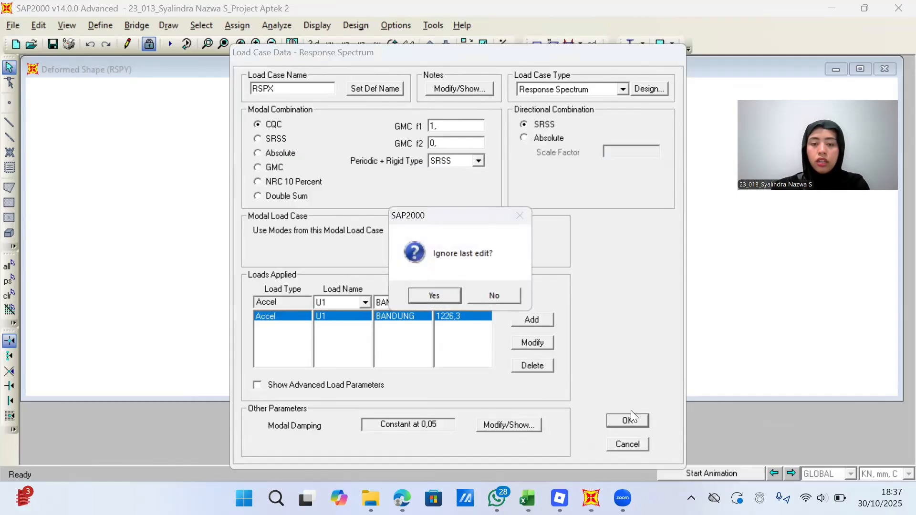
pyautogui.click(494, 296)
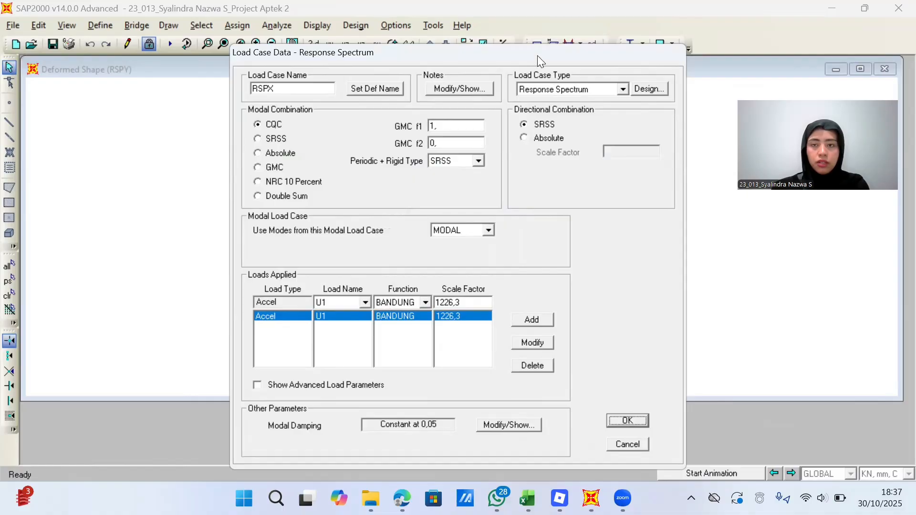
pyautogui.moveTo(534, 49); pyautogui.dragTo(524, 6)
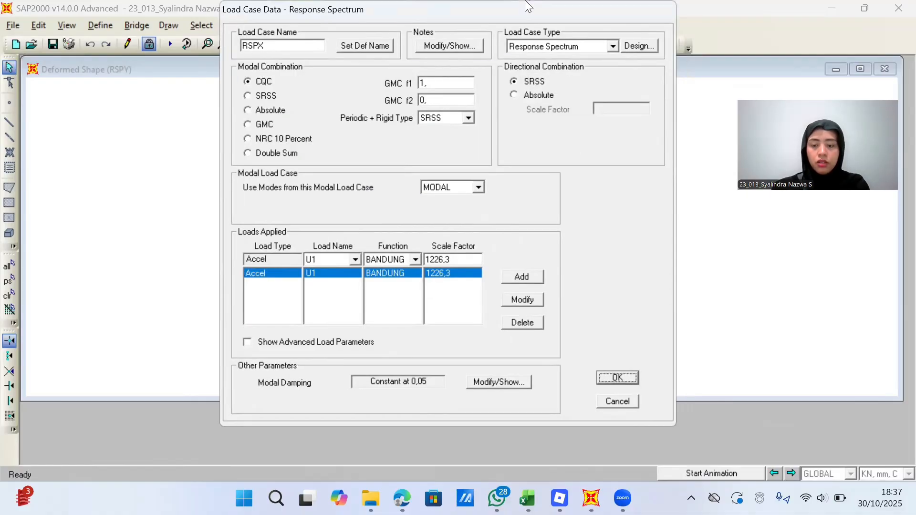
pyautogui.click(617, 401)
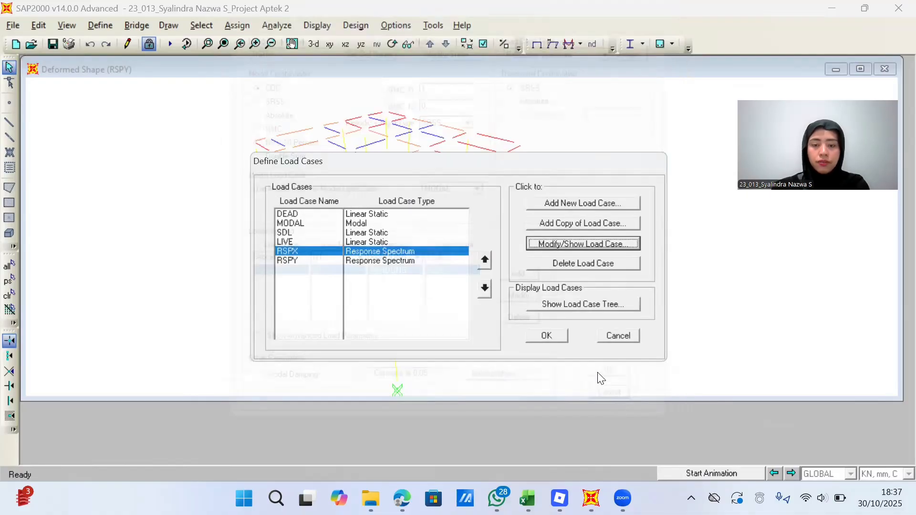
pyautogui.click(614, 334)
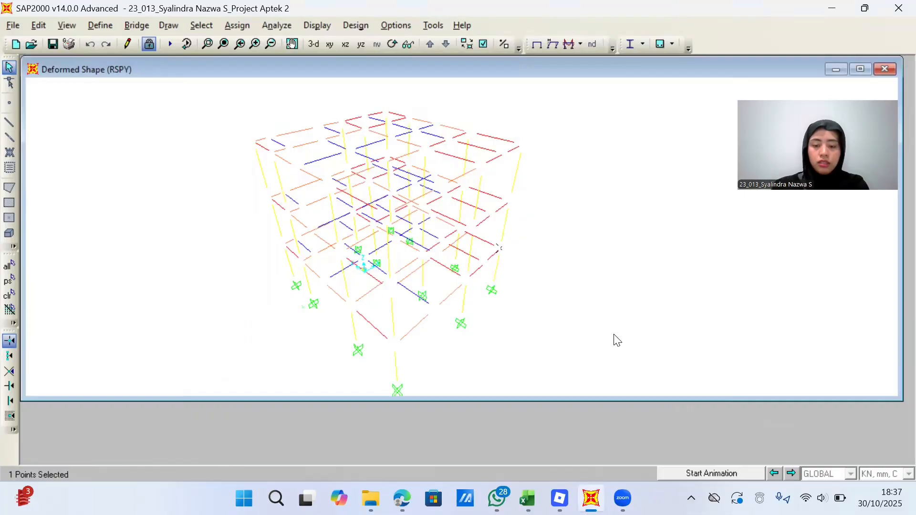
# Return to the Excel workbook and inspect the corrected Vdinamik values for X and Y in D63 and D64
pyautogui.moveTo(510, 485)
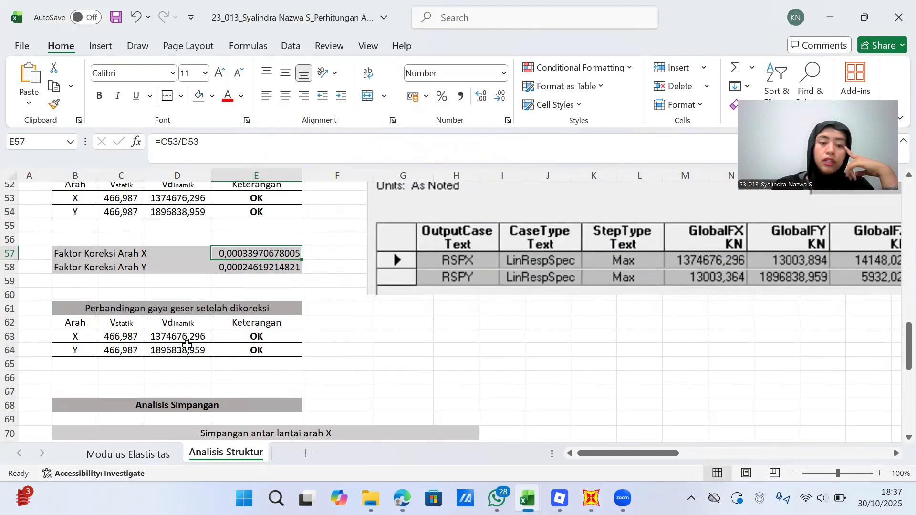
pyautogui.click(181, 337)
pyautogui.click(181, 350)
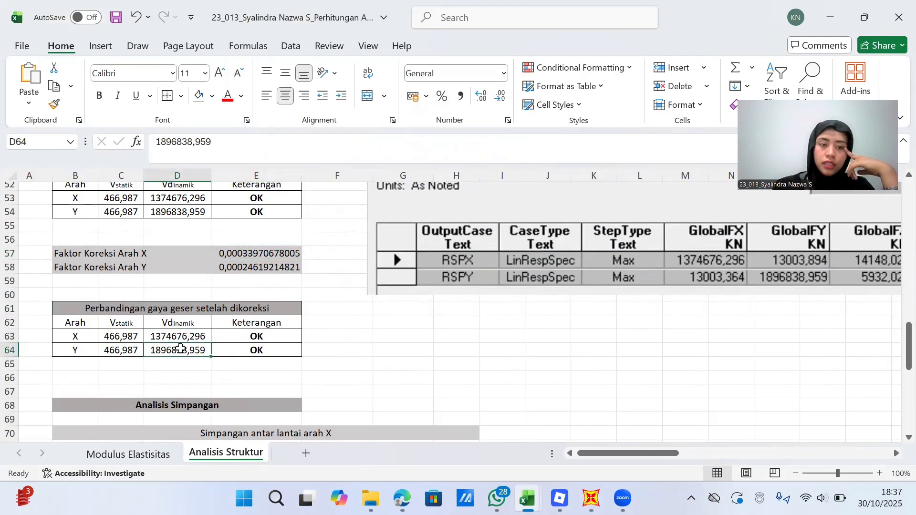
# Review the Analisis Simpangan drift tables and inspect the Lantai 3 elastic displacement in D74 for the X direction
pyautogui.scroll(-2, 181, 348)
pyautogui.scroll(-2, 181, 349)
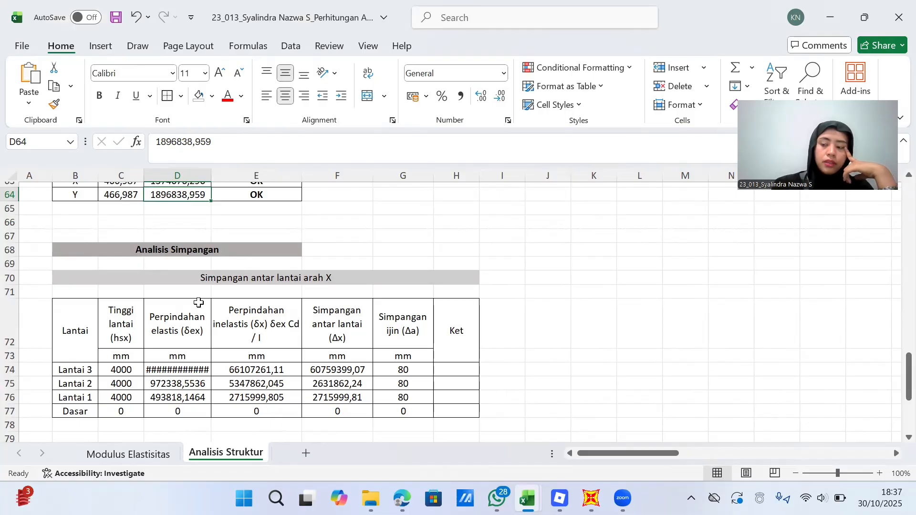
pyautogui.scroll(-2, 198, 302)
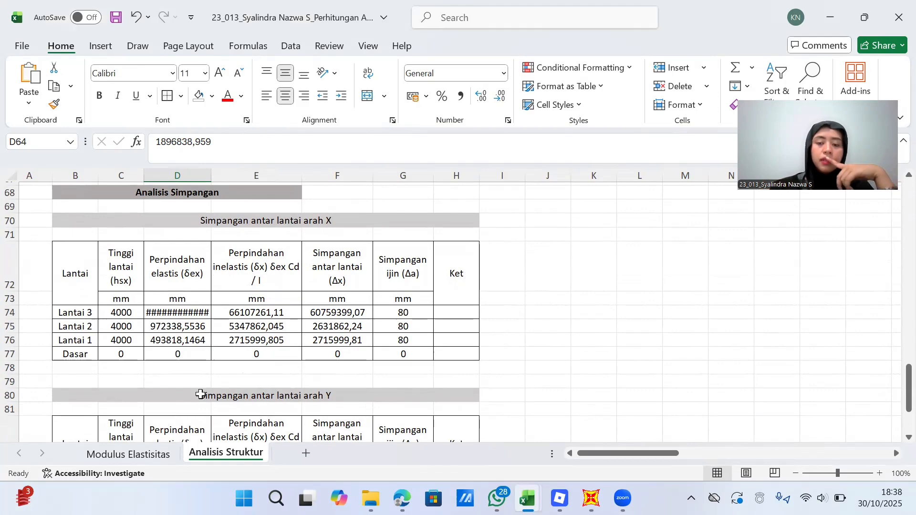
pyautogui.click(165, 316)
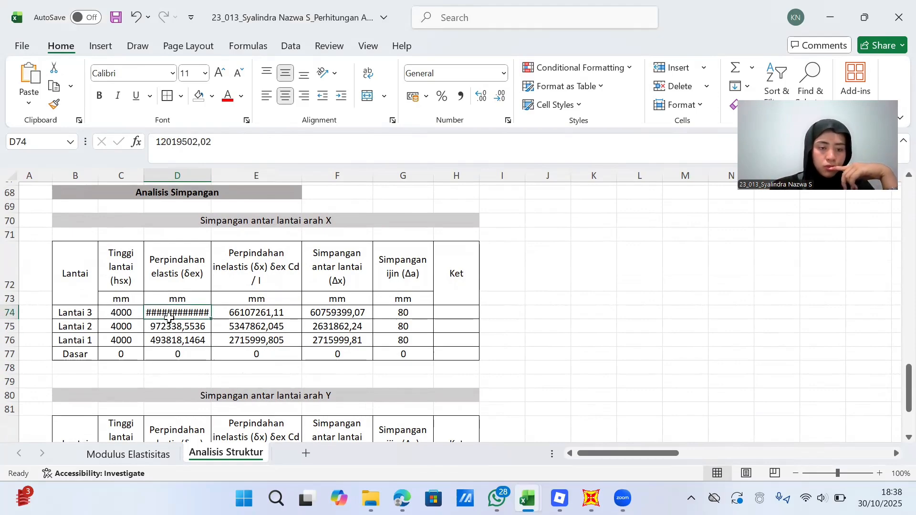
pyautogui.click(231, 153)
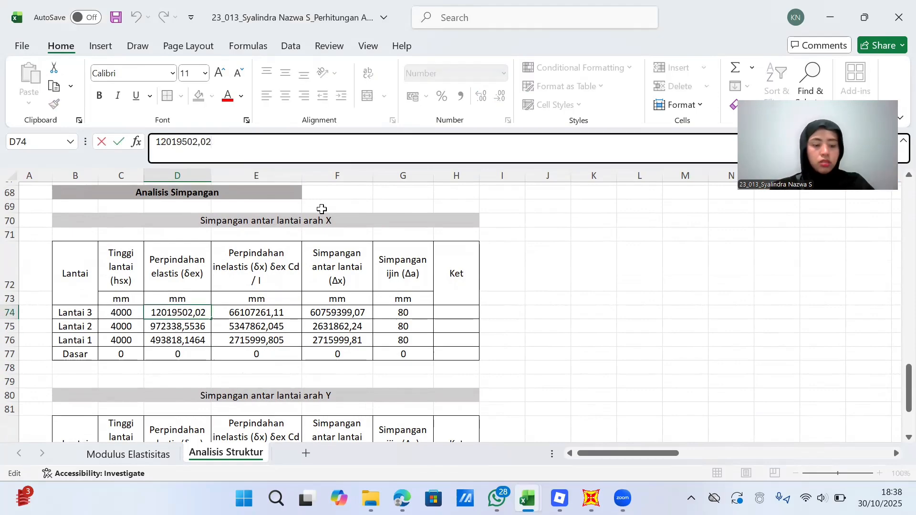
pyautogui.press('Escape')
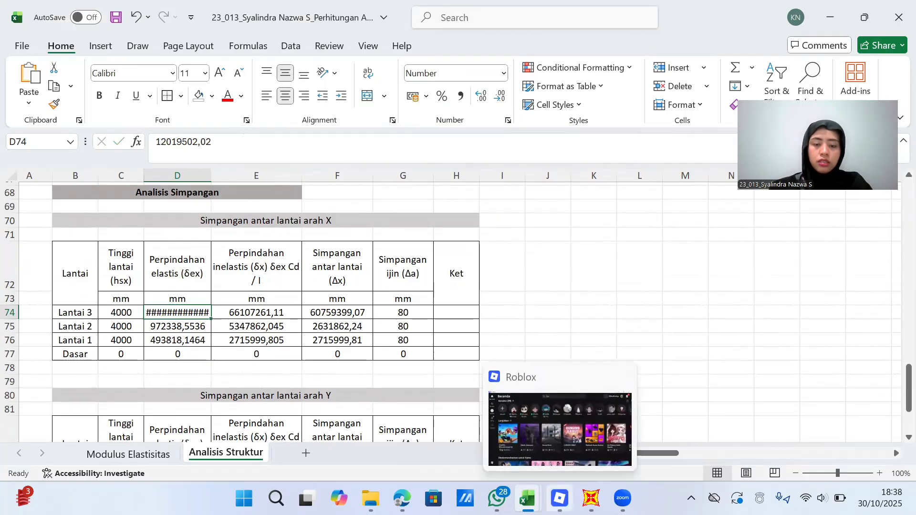
# Switch to SAP2000, check the load cases selected for the Structure Output results tables, and cancel the table selection
pyautogui.moveTo(595, 485)
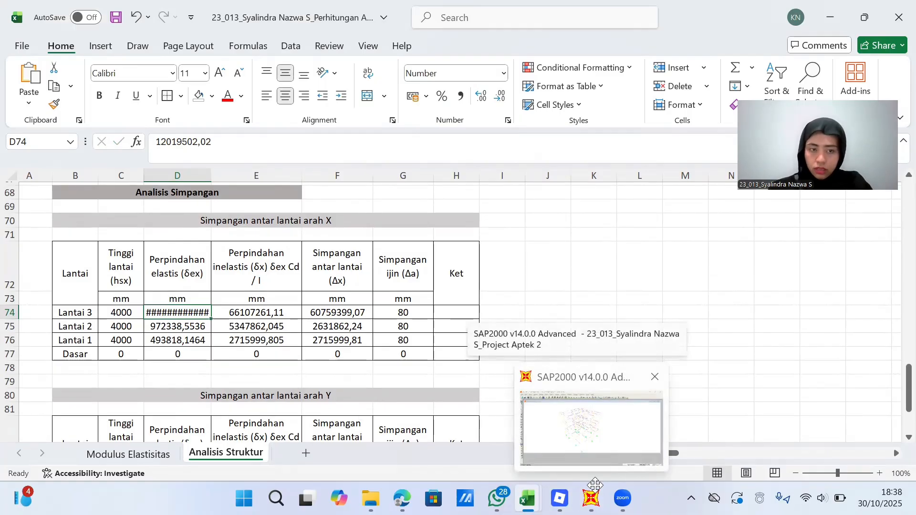
pyautogui.click(596, 378)
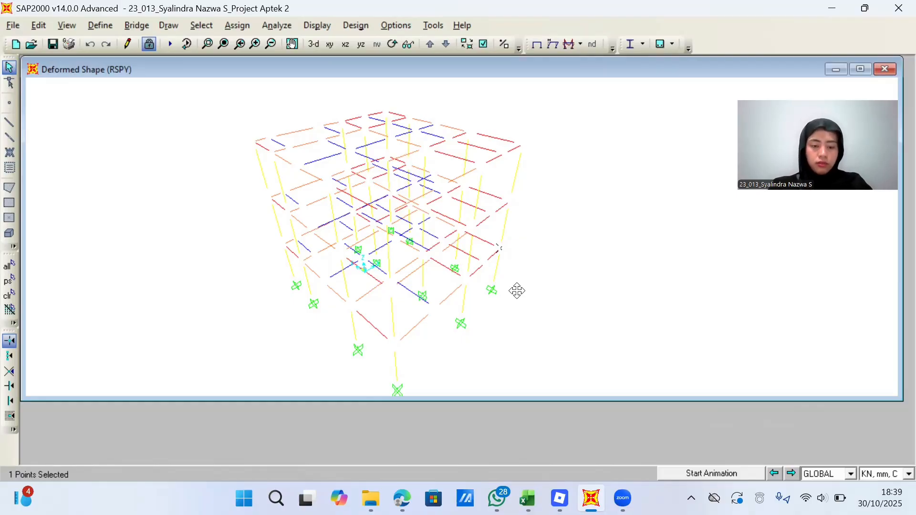
pyautogui.click(316, 26)
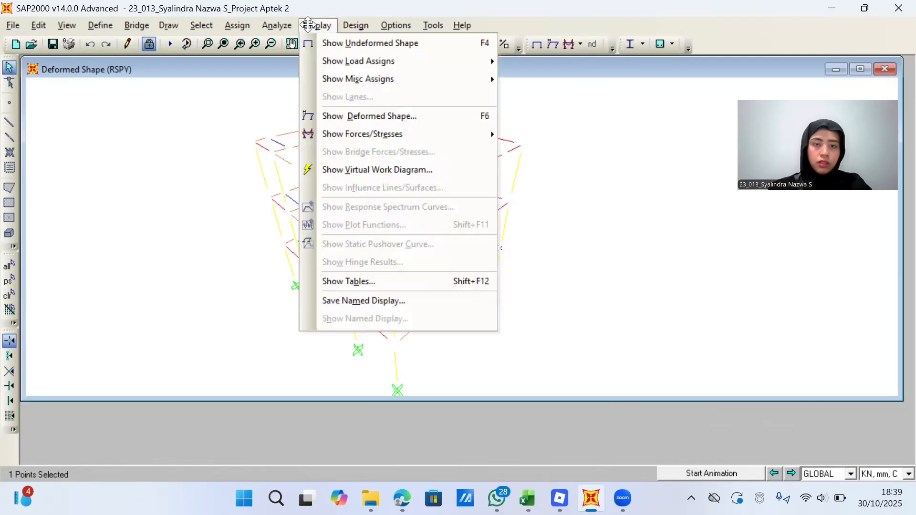
pyautogui.click(364, 281)
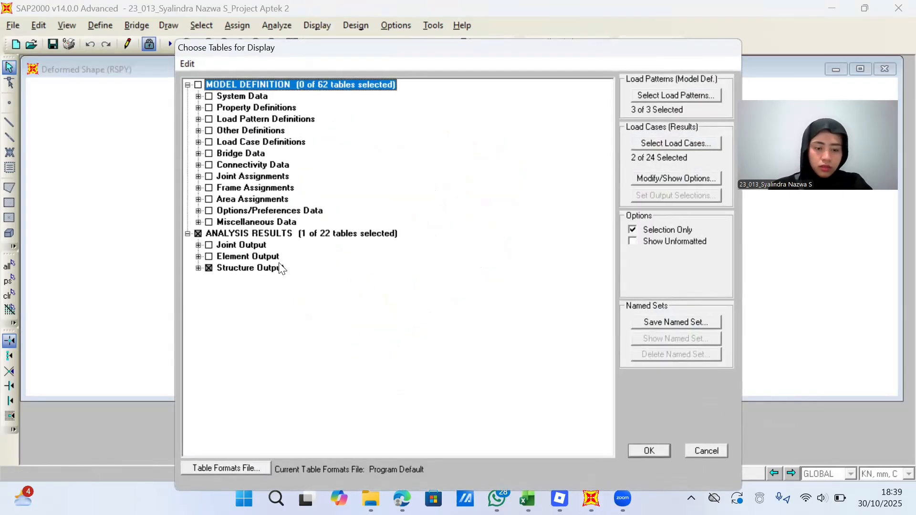
pyautogui.click(199, 267)
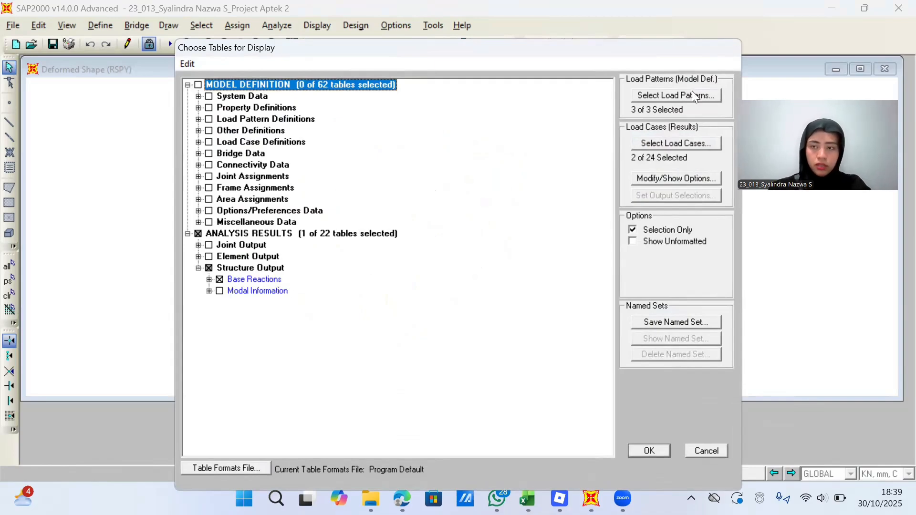
pyautogui.click(684, 144)
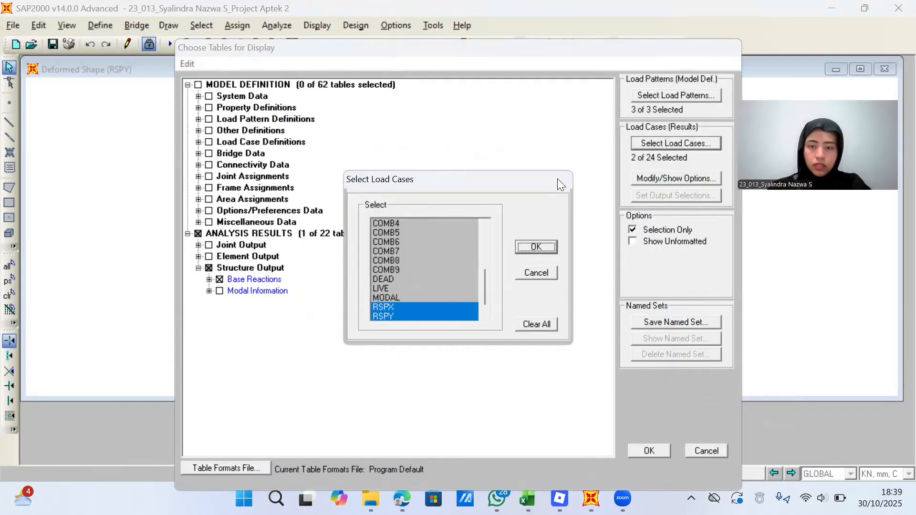
pyautogui.click(532, 275)
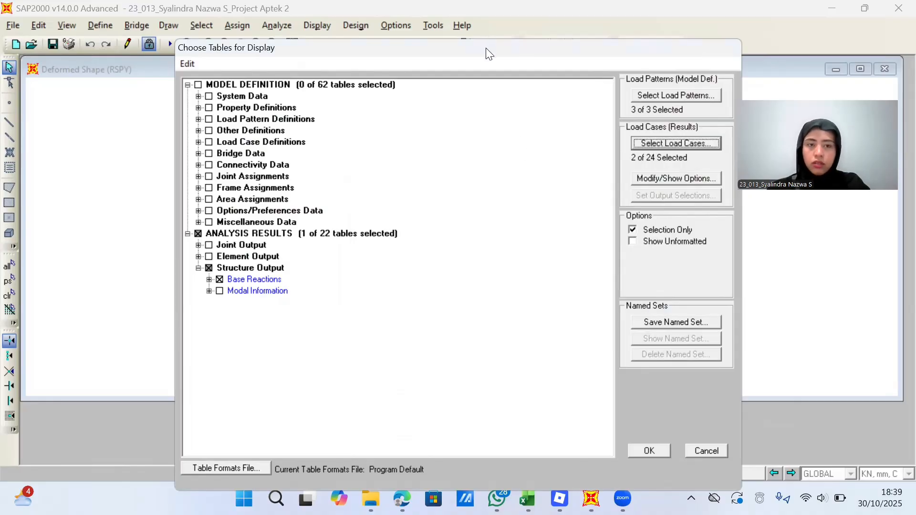
pyautogui.moveTo(490, 51); pyautogui.dragTo(476, 13)
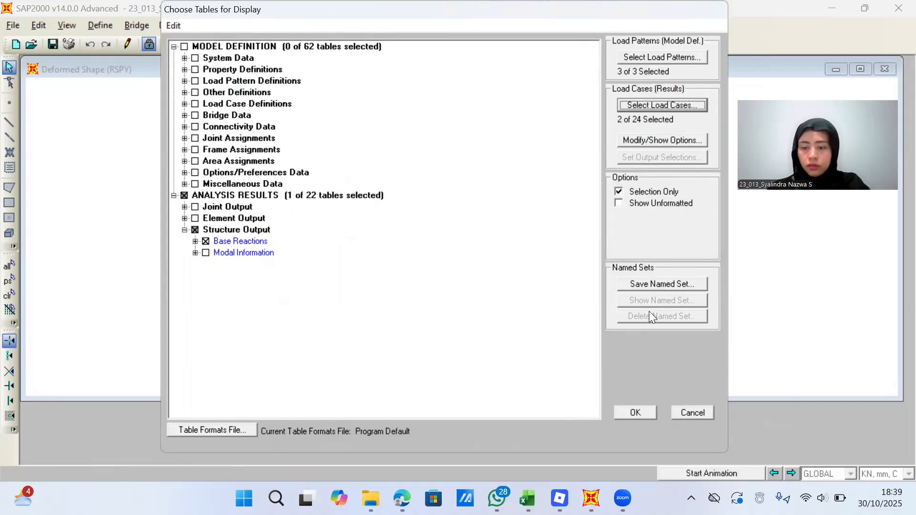
pyautogui.click(690, 408)
# Display the deformed shape of the structure for the RSPX load case with automatic scaling
pyautogui.click(321, 25)
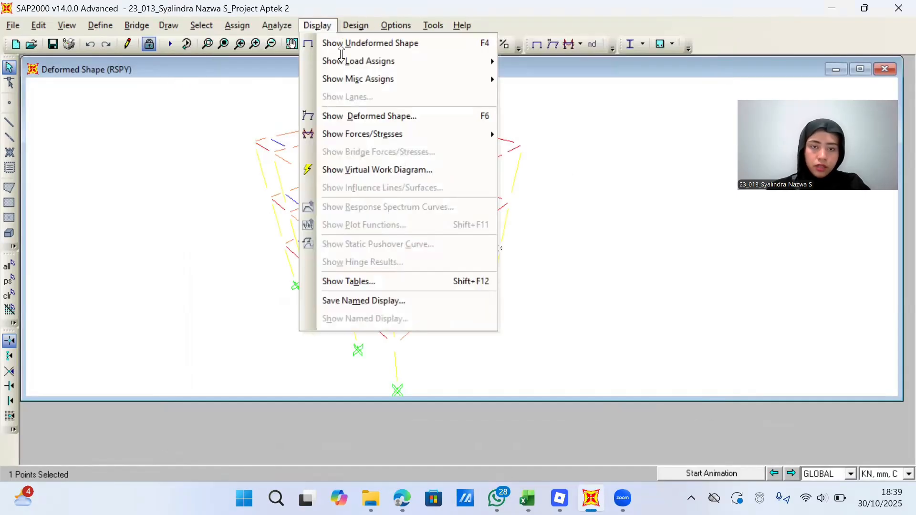
pyautogui.click(369, 116)
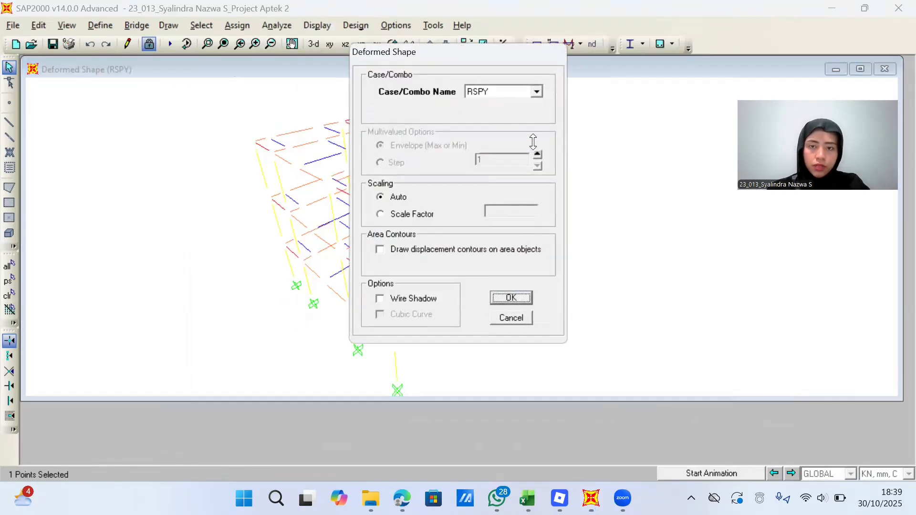
pyautogui.click(534, 92)
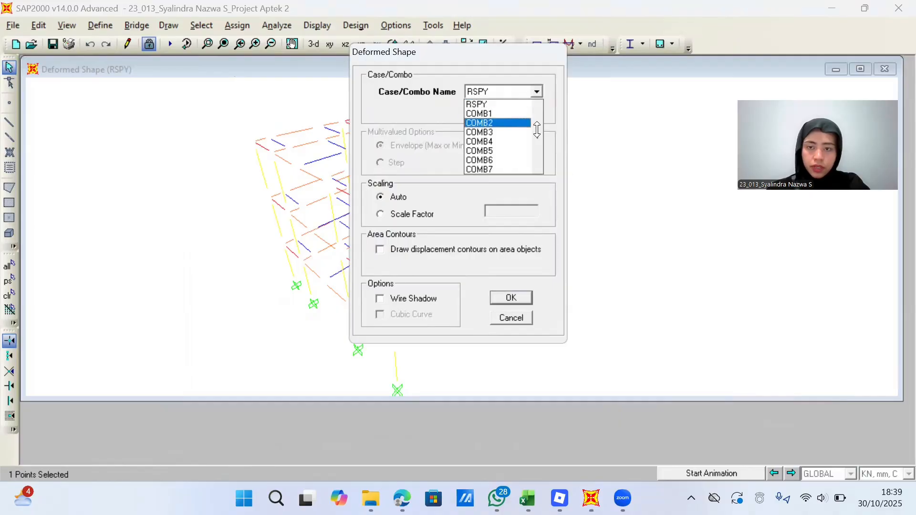
pyautogui.moveTo(537, 128); pyautogui.dragTo(538, 99)
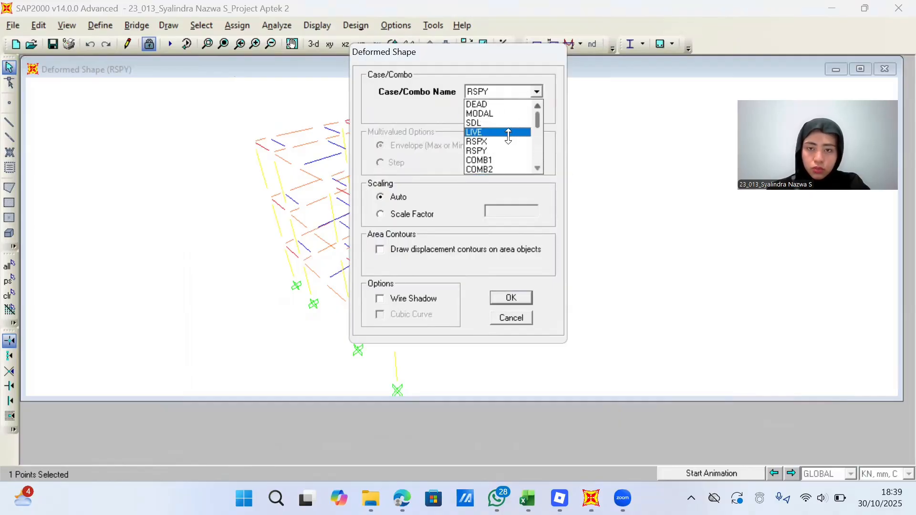
pyautogui.click(506, 141)
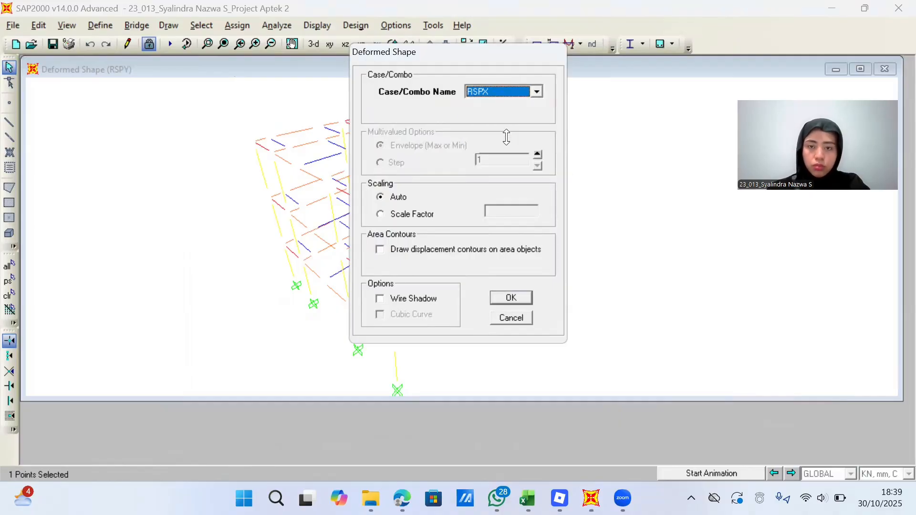
pyautogui.click(516, 296)
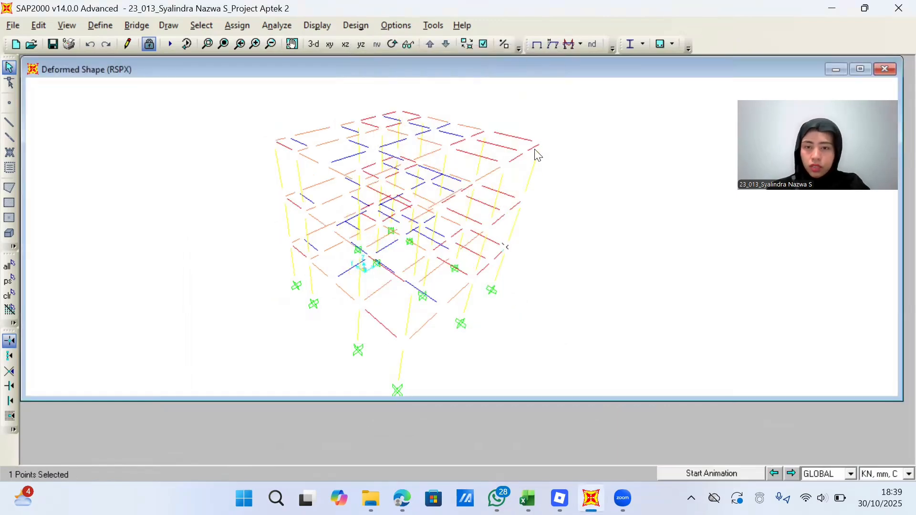
# Check the RSPX displacement of the top-storey corner joint and return to the Excel workbook to compare it with D74
pyautogui.moveTo(533, 135); pyautogui.dragTo(547, 163)
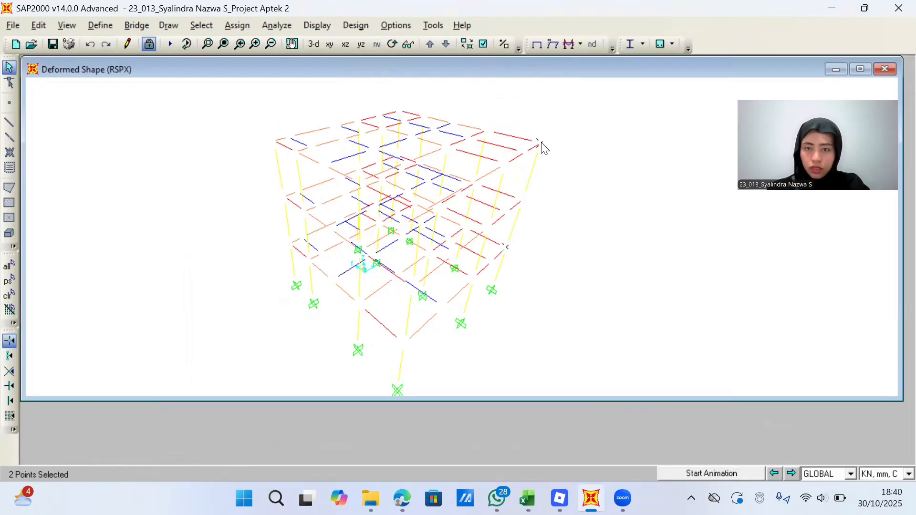
pyautogui.moveTo(540, 144)
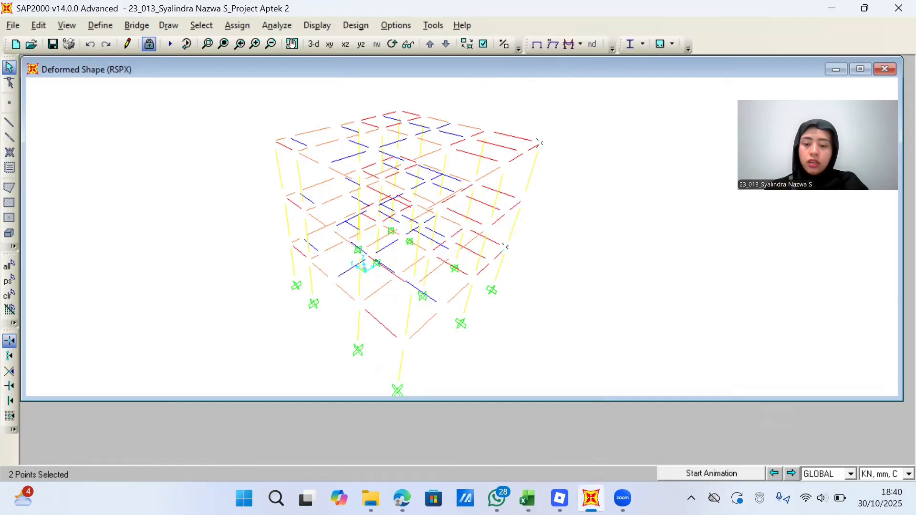
pyautogui.moveTo(591, 498)
pyautogui.moveTo(527, 498)
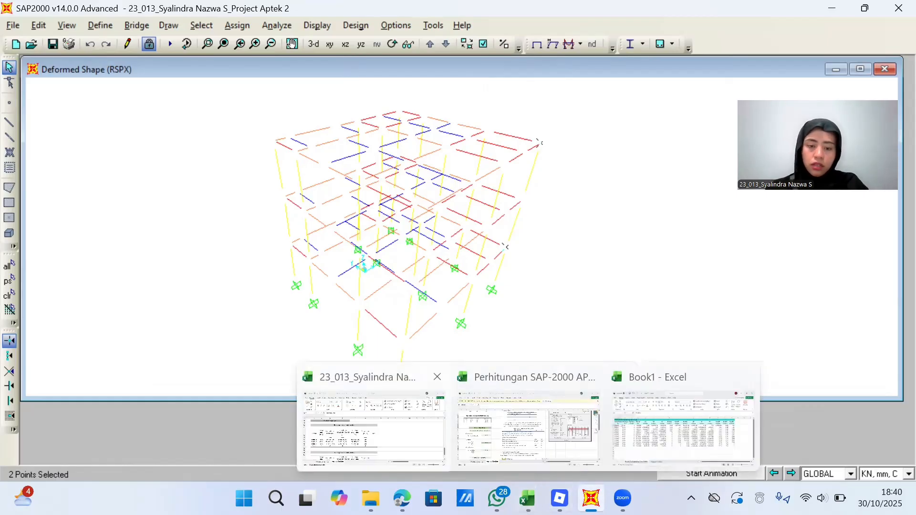
pyautogui.click(372, 424)
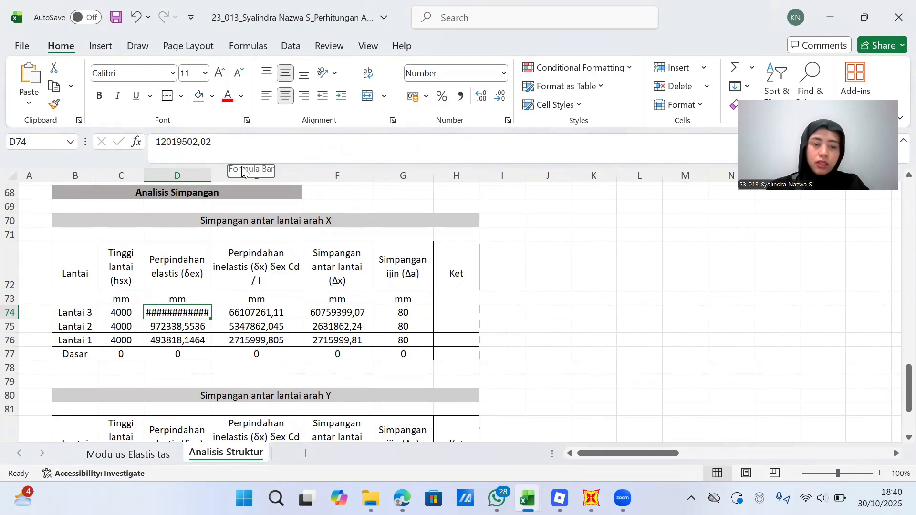
# Check the Lantai 2 elastic displacement in D75 against the second-storey corner joint in SAP2000, clearing the previous selection, and return to Excel
pyautogui.click(190, 327)
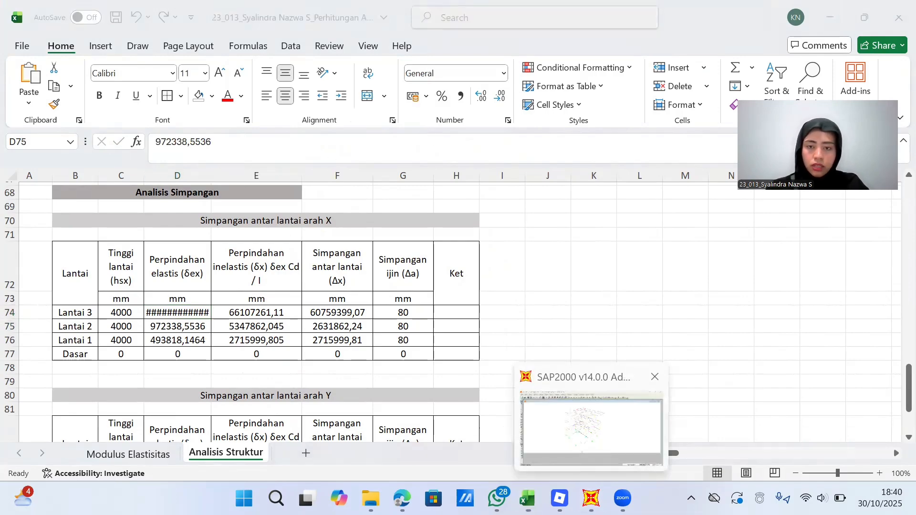
pyautogui.click(591, 499)
pyautogui.hotkey('ctrl', 'q')
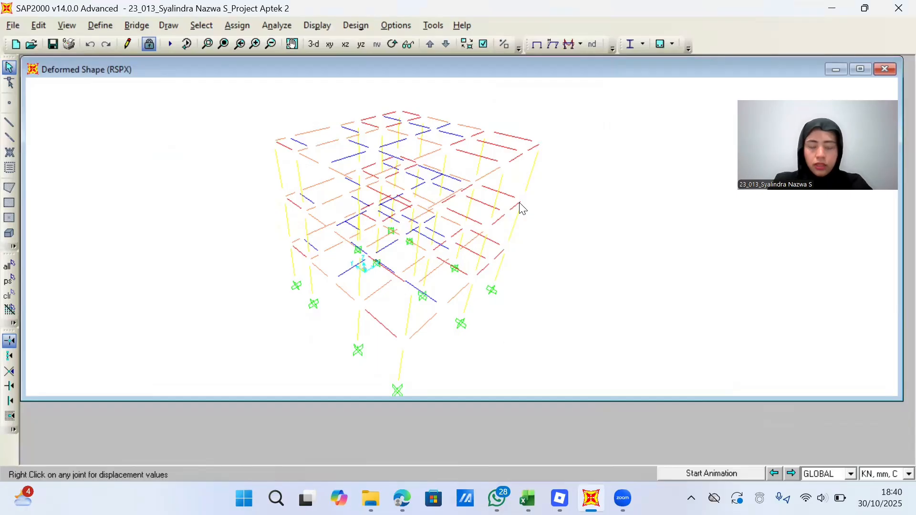
pyautogui.moveTo(517, 184); pyautogui.dragTo(527, 219)
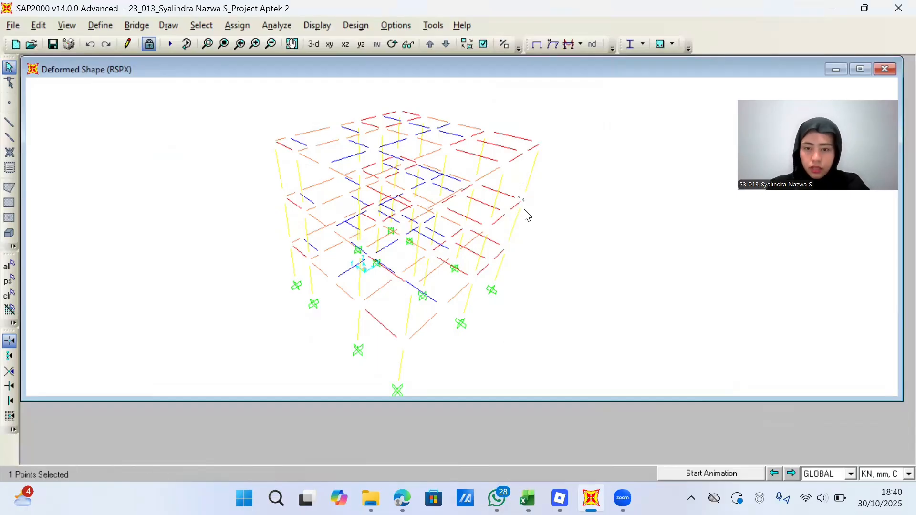
pyautogui.rightClick(522, 201)
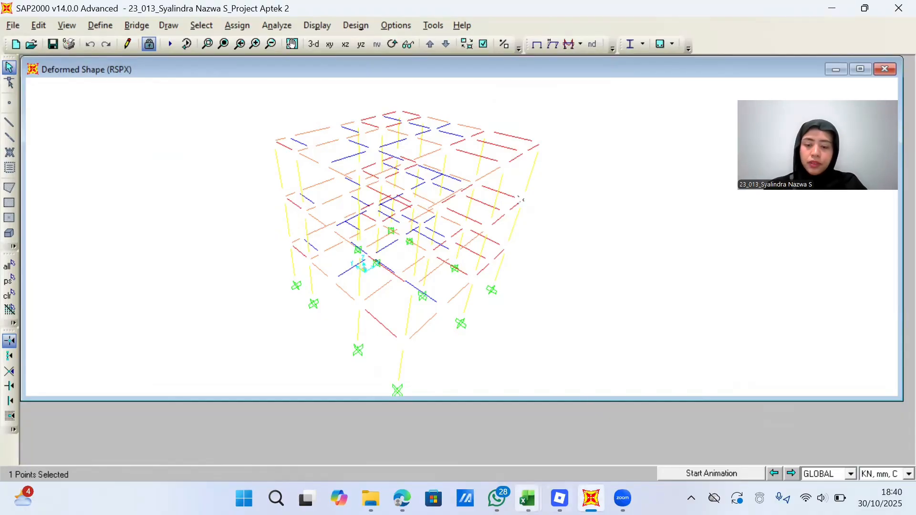
pyautogui.moveTo(519, 494)
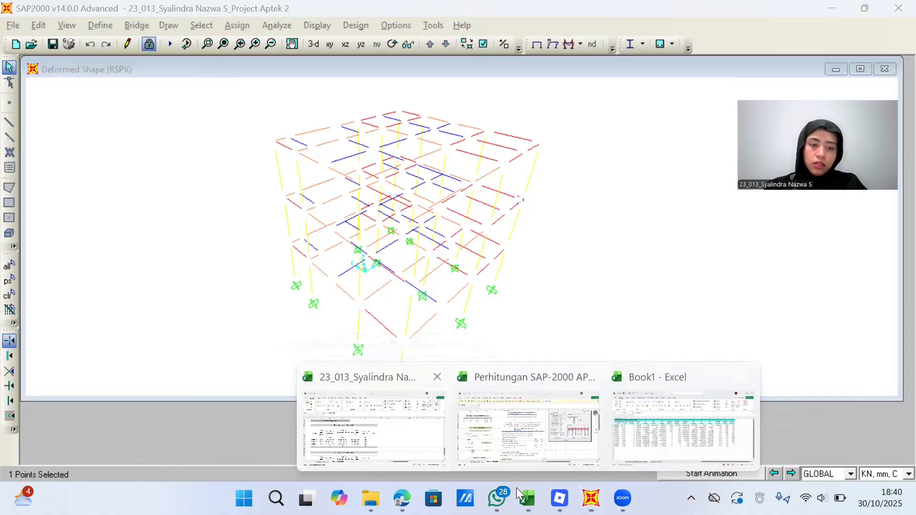
pyautogui.click(333, 405)
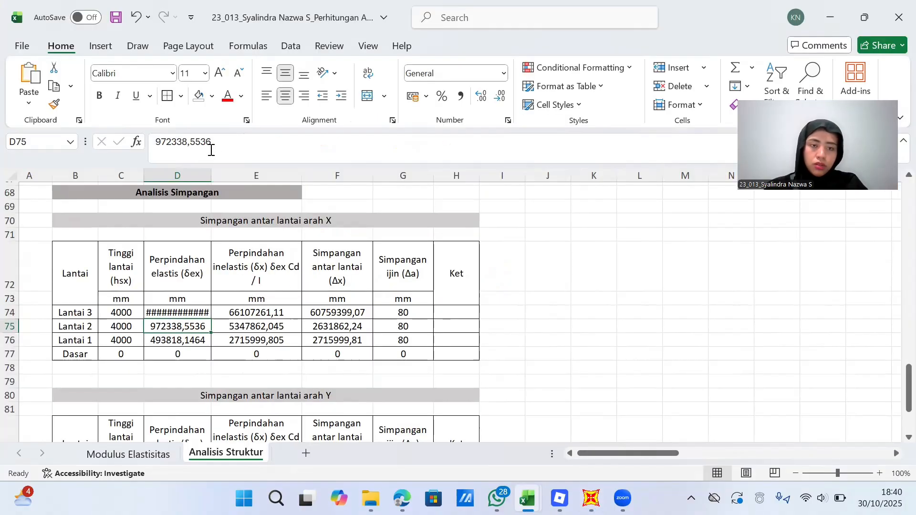
# Compare the Lantai 1 elastic displacement in D76 with the first-storey corner joint's RSPX displacement in SAP2000, and return to Excel
pyautogui.click(197, 339)
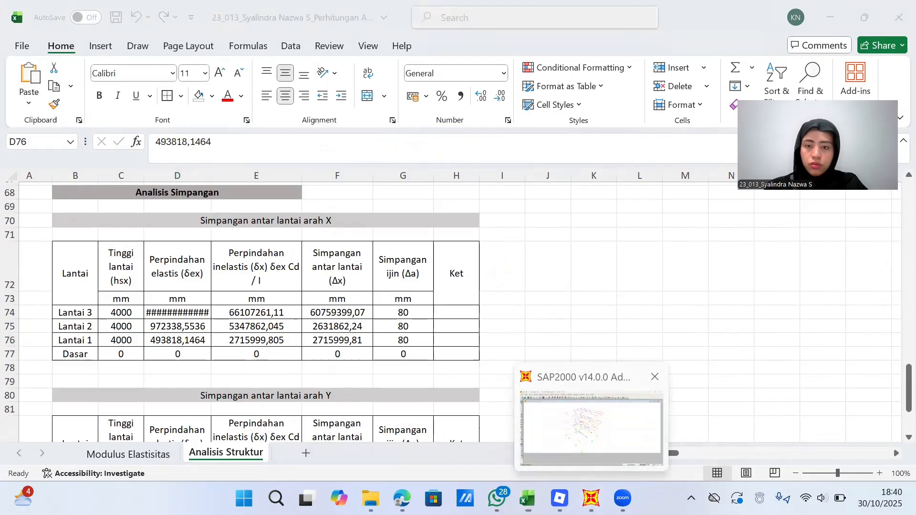
pyautogui.click(568, 392)
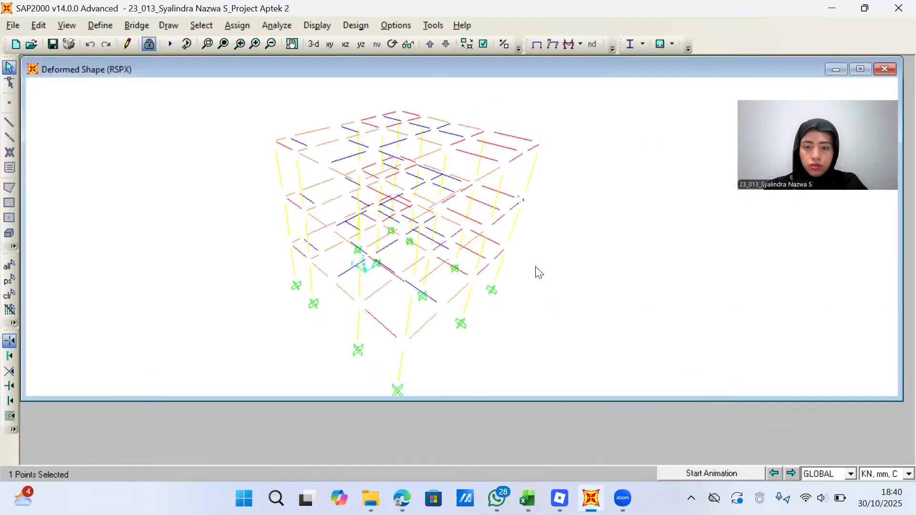
pyautogui.rightClick(508, 250)
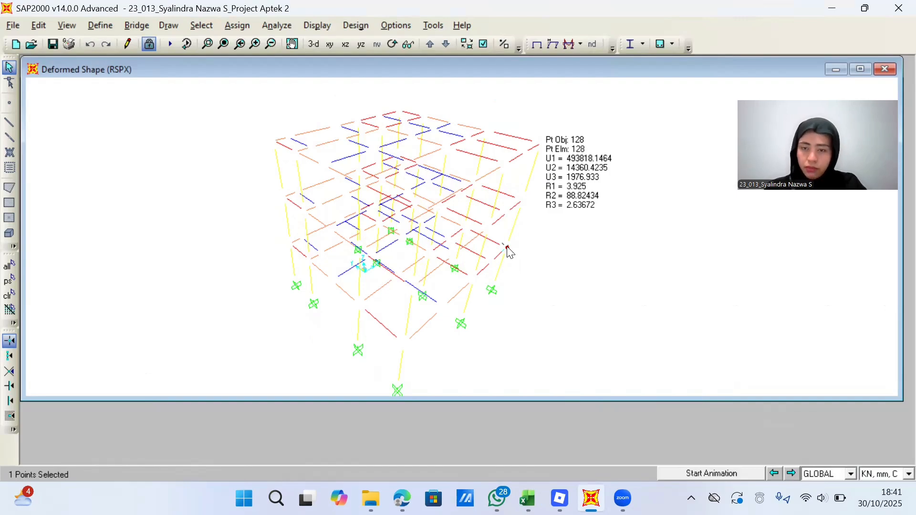
pyautogui.moveTo(526, 498)
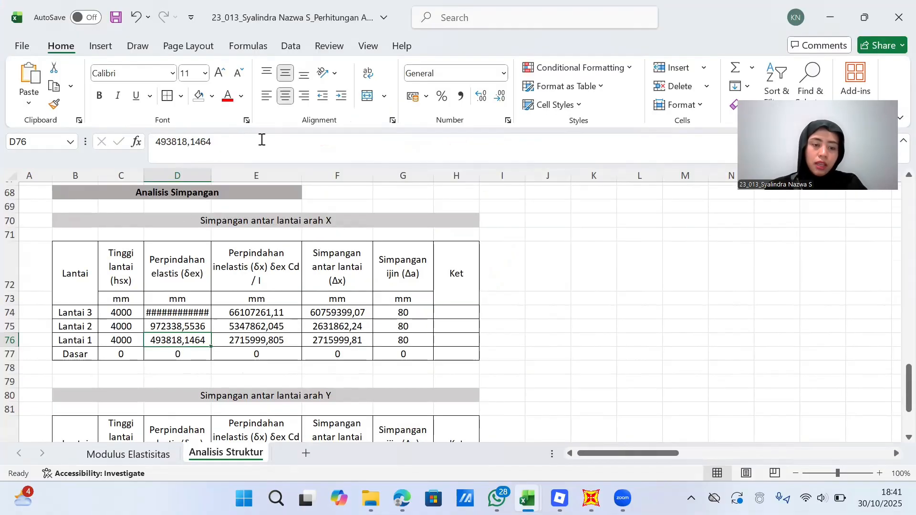
# Inspect the Lantai 3 inelastic displacement formula in E74, its elastic input in D74, and the storey drift formula in F74
pyautogui.click(249, 314)
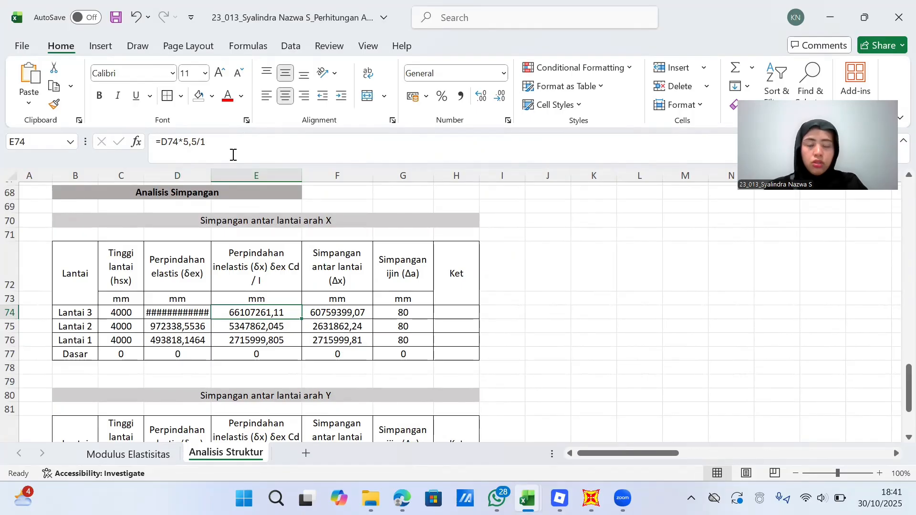
pyautogui.click(232, 153)
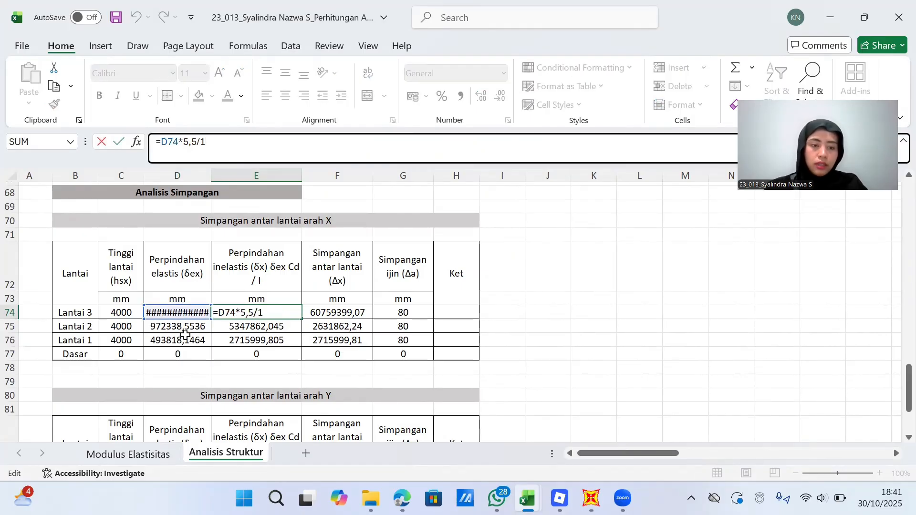
pyautogui.click(185, 328)
pyautogui.click(182, 310)
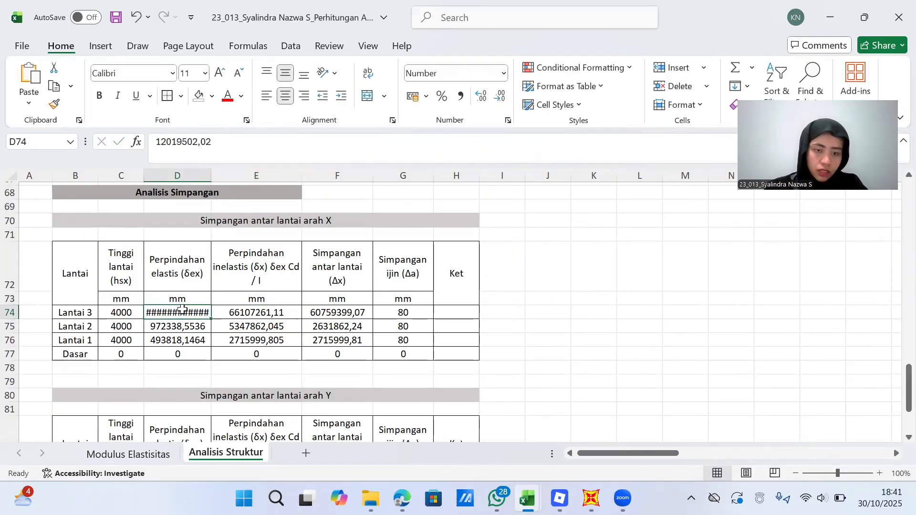
pyautogui.click(221, 315)
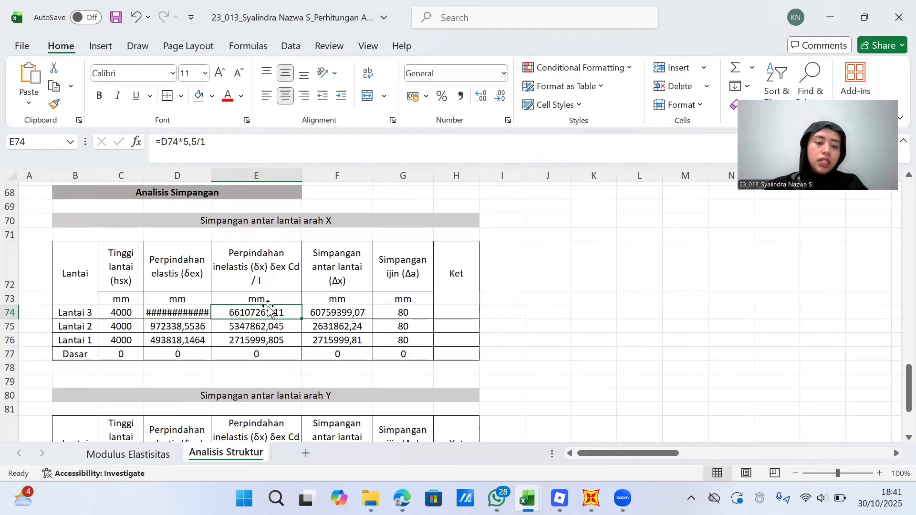
pyautogui.click(317, 315)
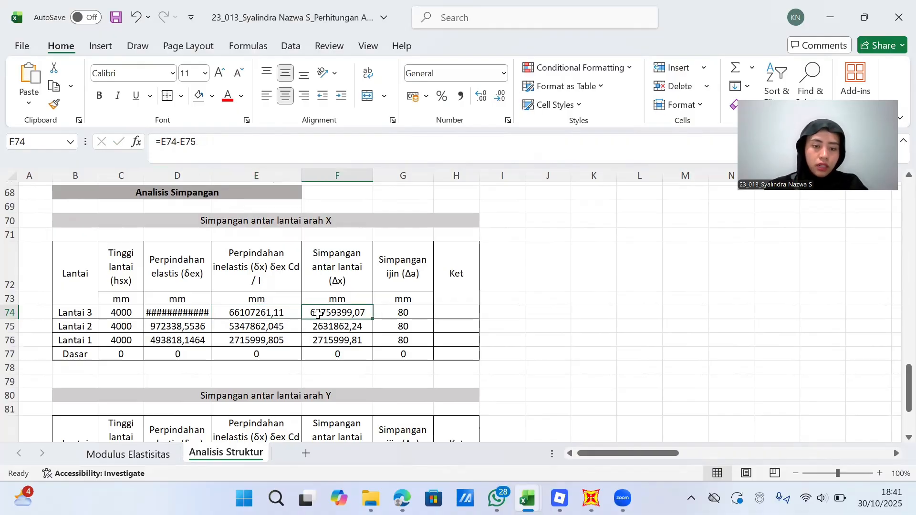
pyautogui.click(230, 136)
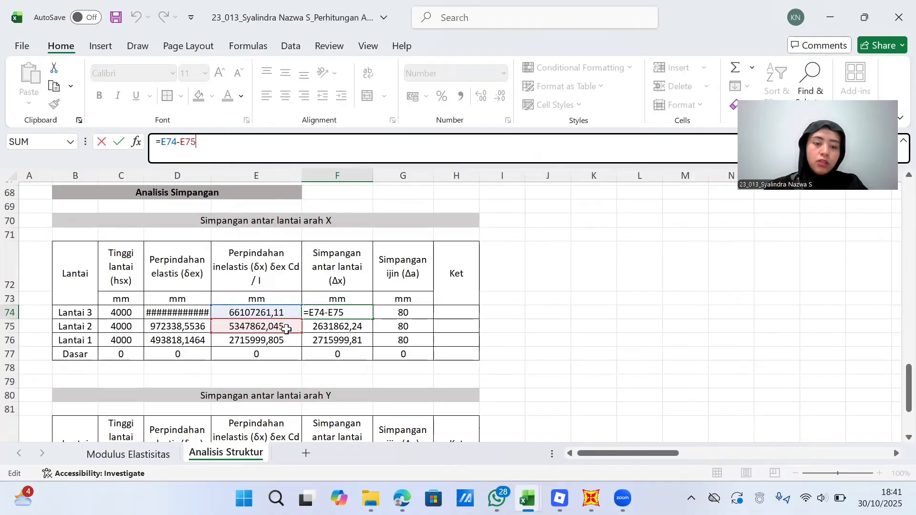
pyautogui.press('Return')
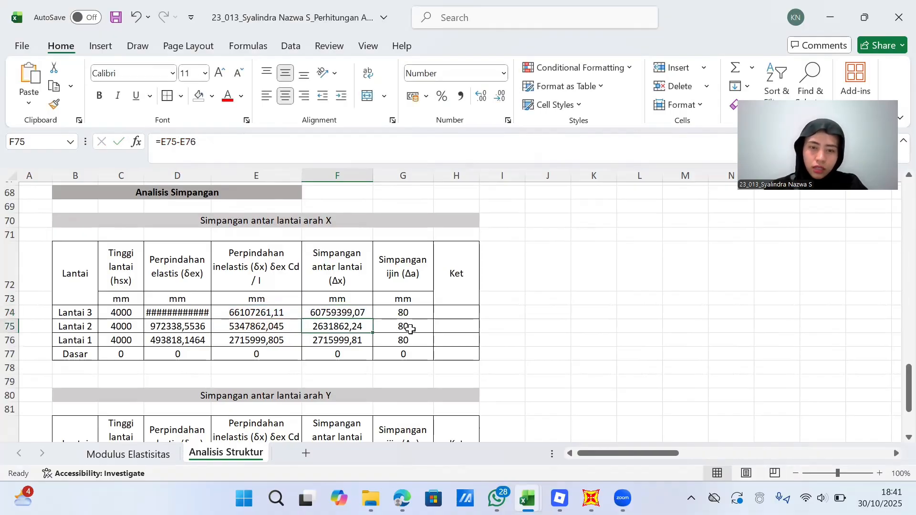
# Examine the allowable drift in G74 and review the drift tables for the X and Y directions
pyautogui.scroll(-1, 370, 321)
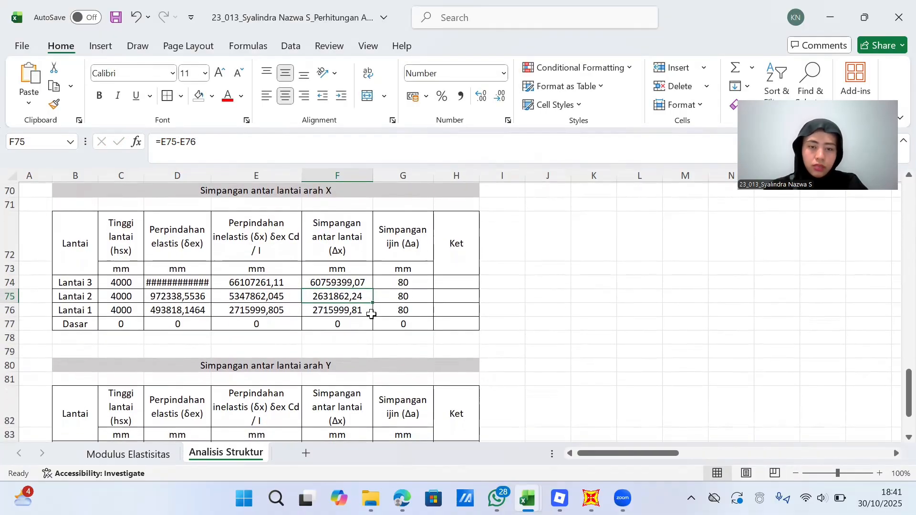
pyautogui.click(413, 281)
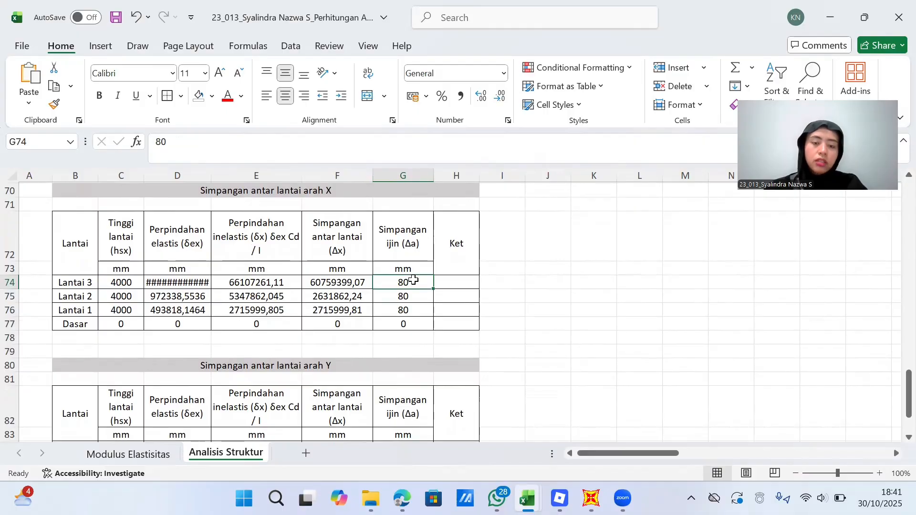
pyautogui.scroll(-2, 413, 281)
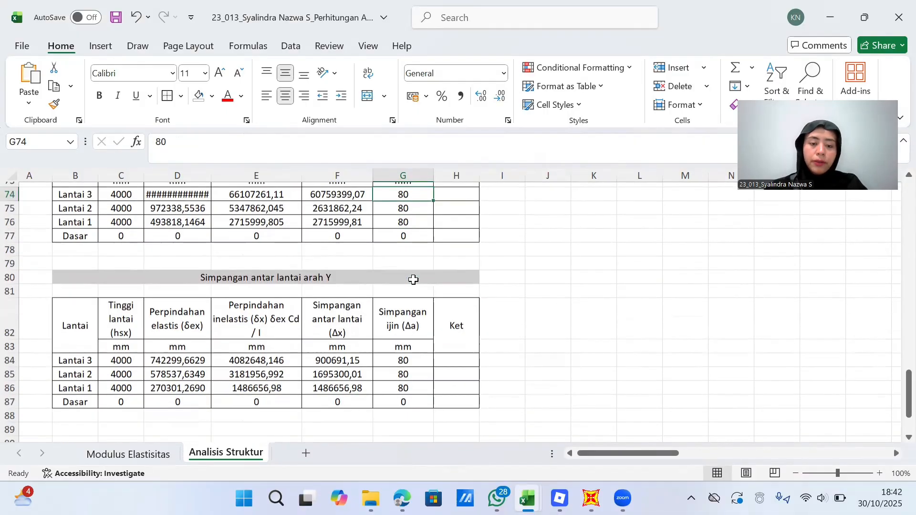
pyautogui.scroll(2, 413, 281)
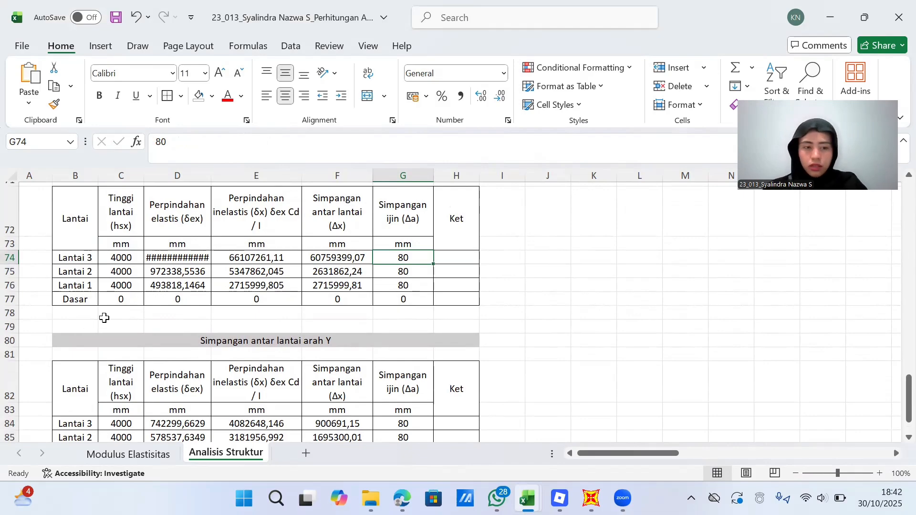
pyautogui.scroll(-2, 102, 314)
pyautogui.scroll(2, 104, 318)
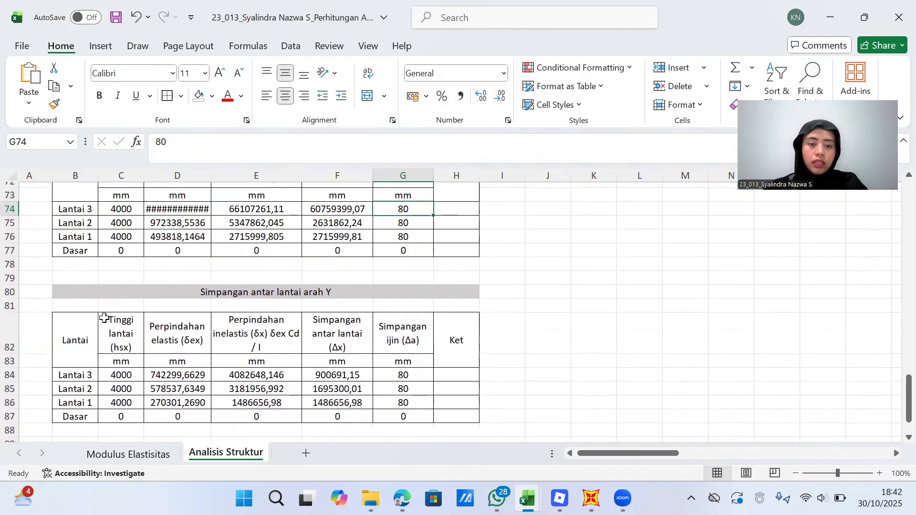
pyautogui.scroll(2, 130, 279)
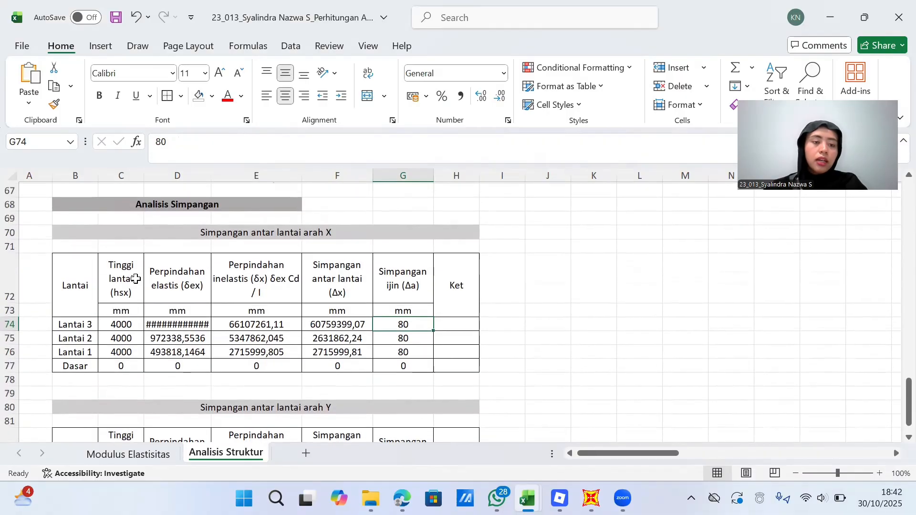
pyautogui.scroll(-3, 131, 277)
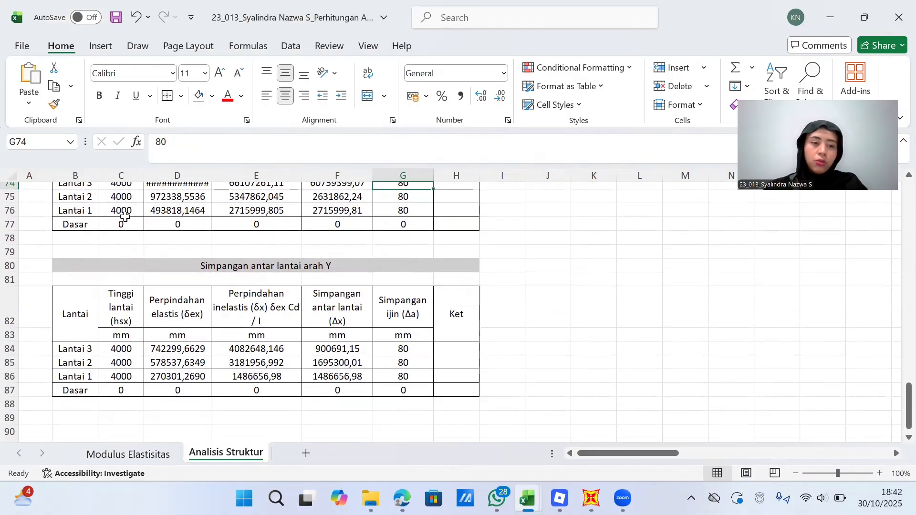
pyautogui.scroll(-1, 128, 215)
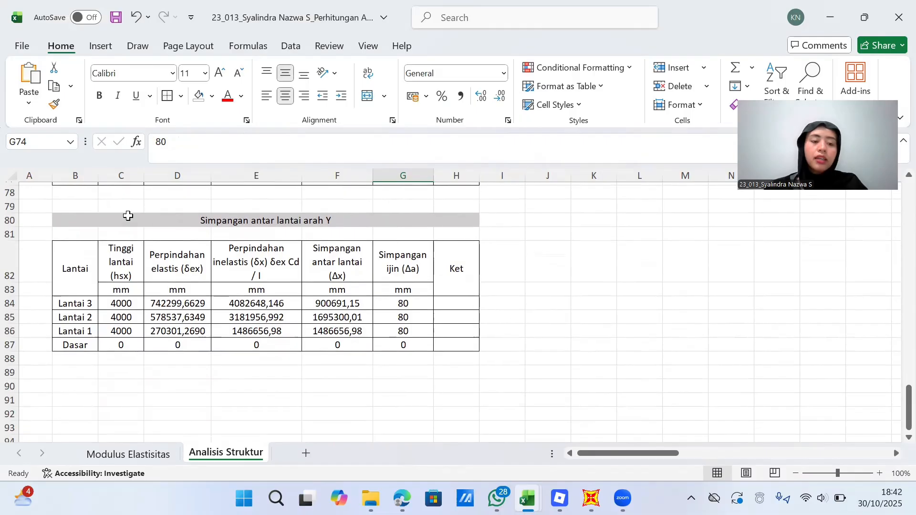
# Select the Lantai 3 elastic displacement in D84, switch to SAP2000, and display the deformed shape for the RSPY case
pyautogui.scroll(1, 127, 215)
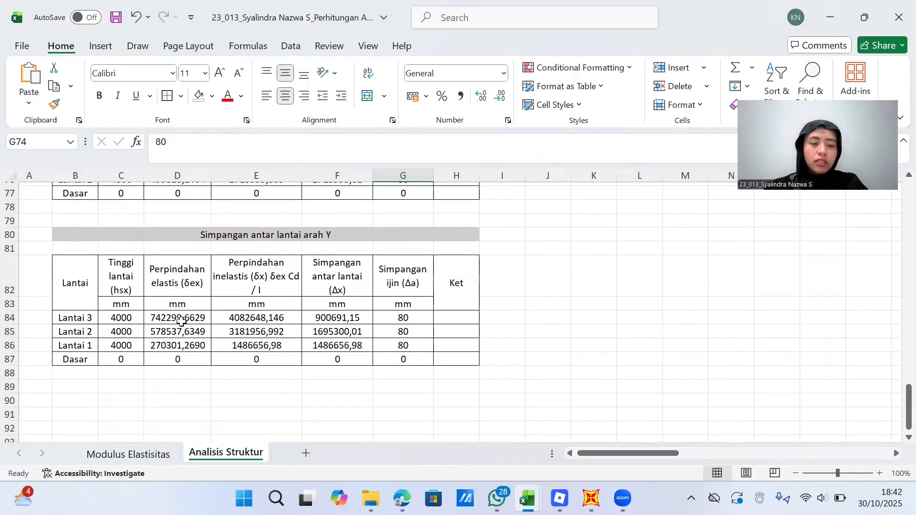
pyautogui.click(181, 323)
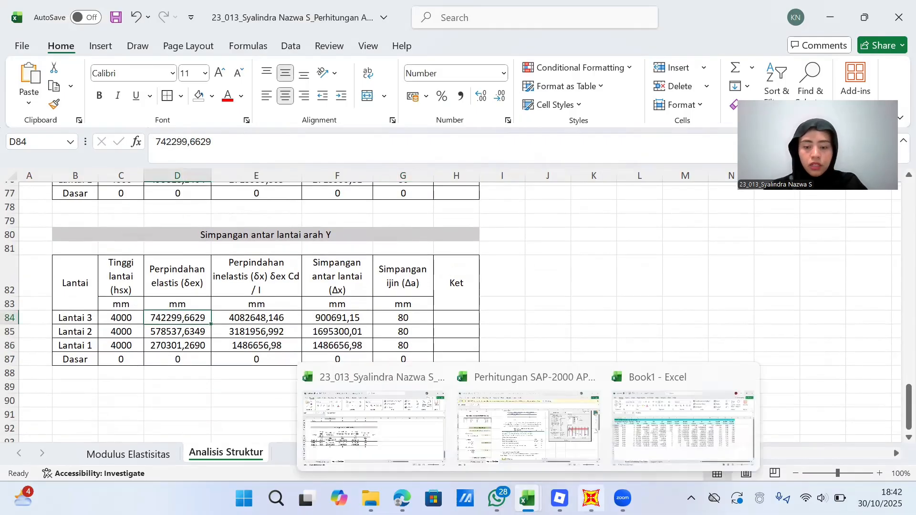
pyautogui.click(591, 499)
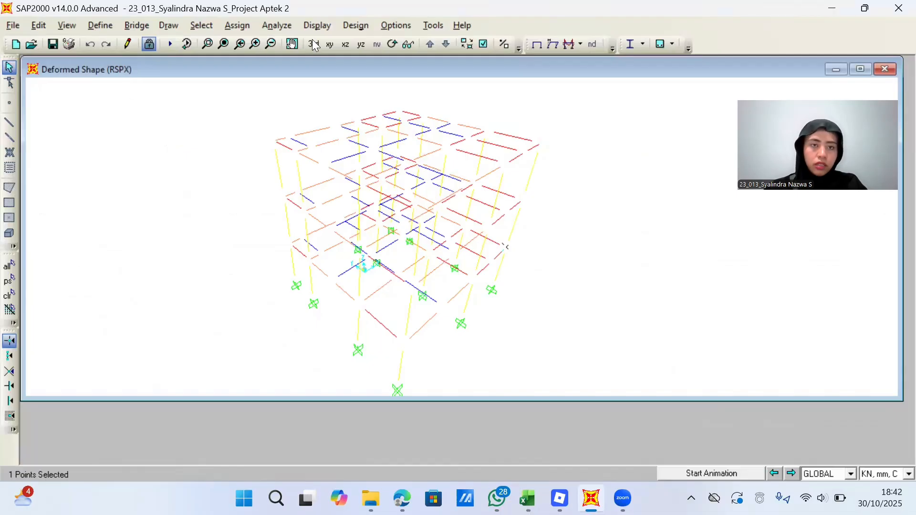
pyautogui.click(330, 25)
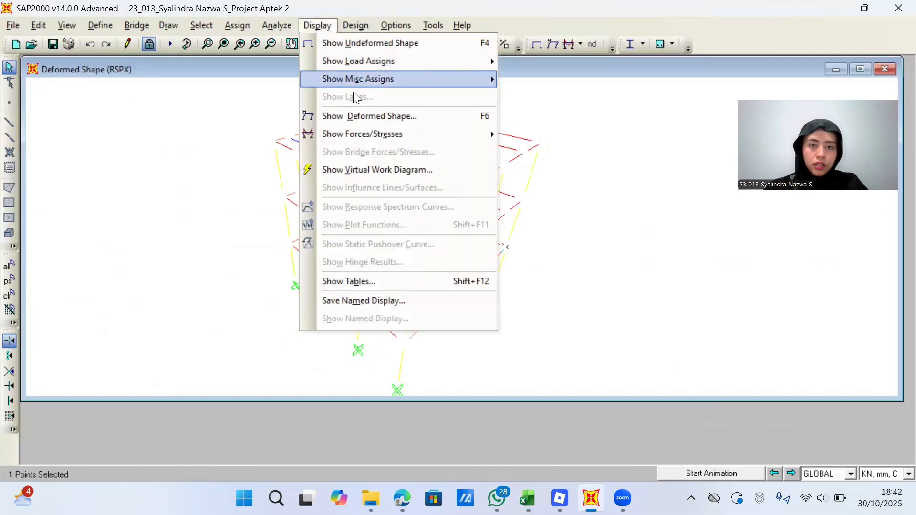
pyautogui.click(364, 117)
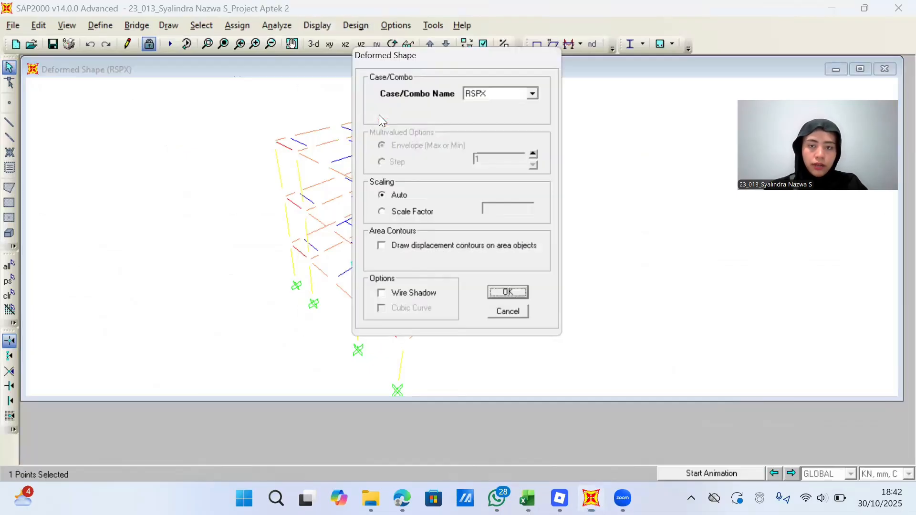
pyautogui.click(536, 91)
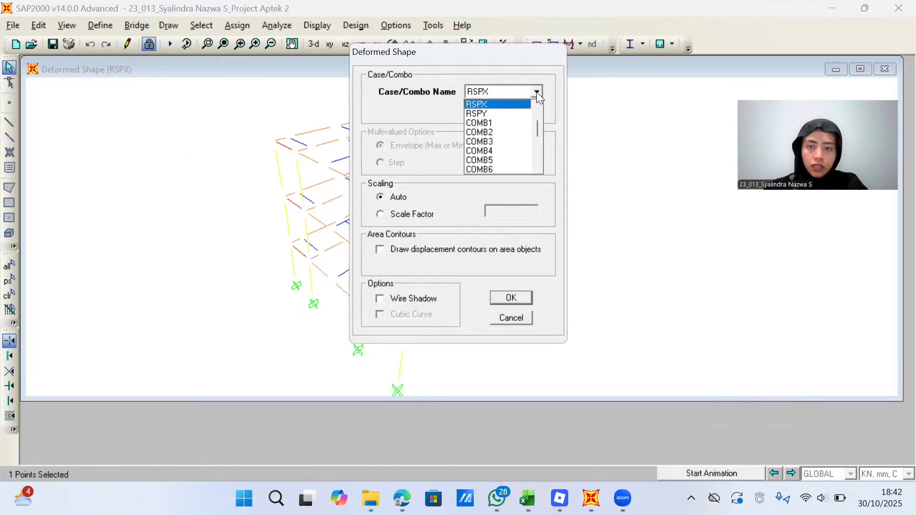
pyautogui.click(523, 113)
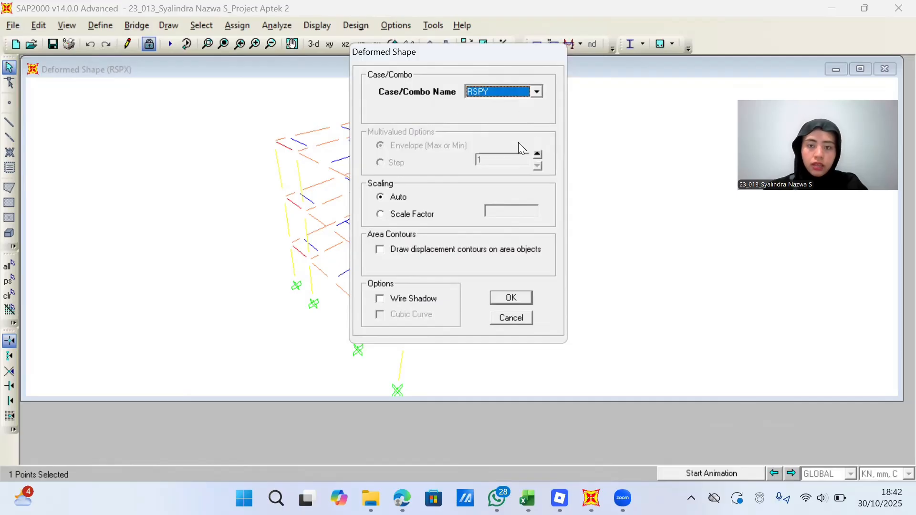
pyautogui.click(508, 298)
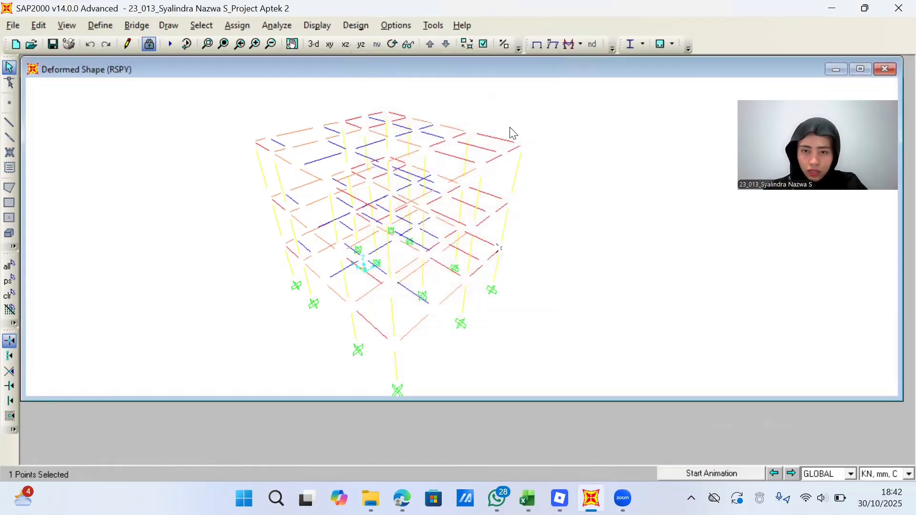
# Check the third-storey corner joint's RSPY displacement against the Lantai 3 value in D84, and return to Excel
pyautogui.click(523, 160)
pyautogui.moveTo(522, 144)
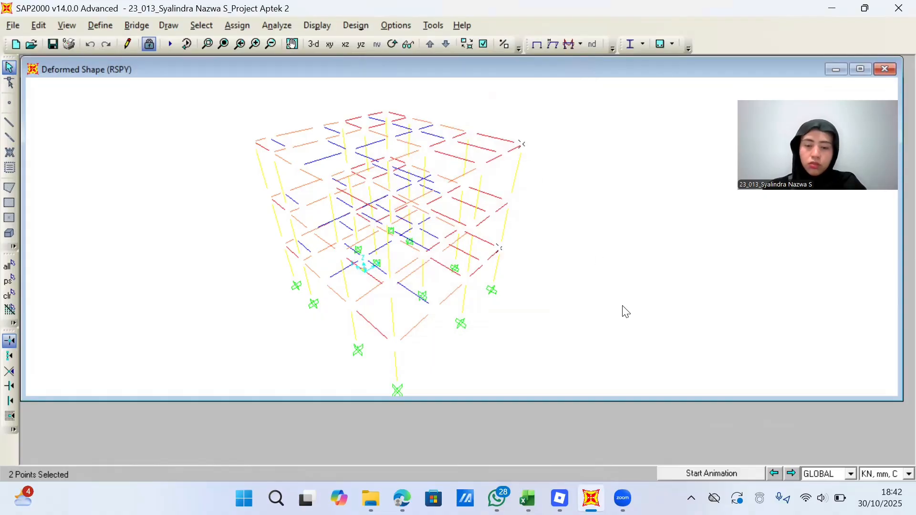
pyautogui.moveTo(528, 499)
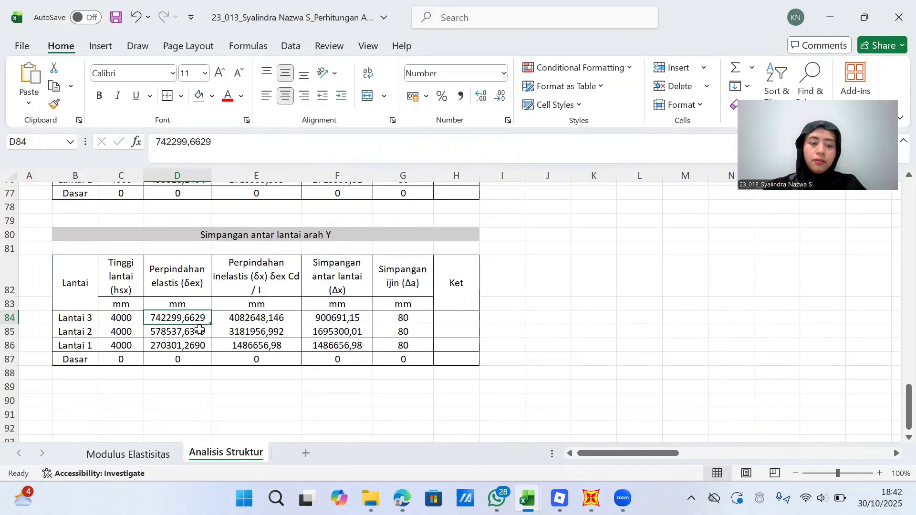
# Compare the Lantai 2 elastic displacement in D85 with the second-storey corner joint in SAP2000, clearing the previous selection, and return to Excel
pyautogui.click(199, 330)
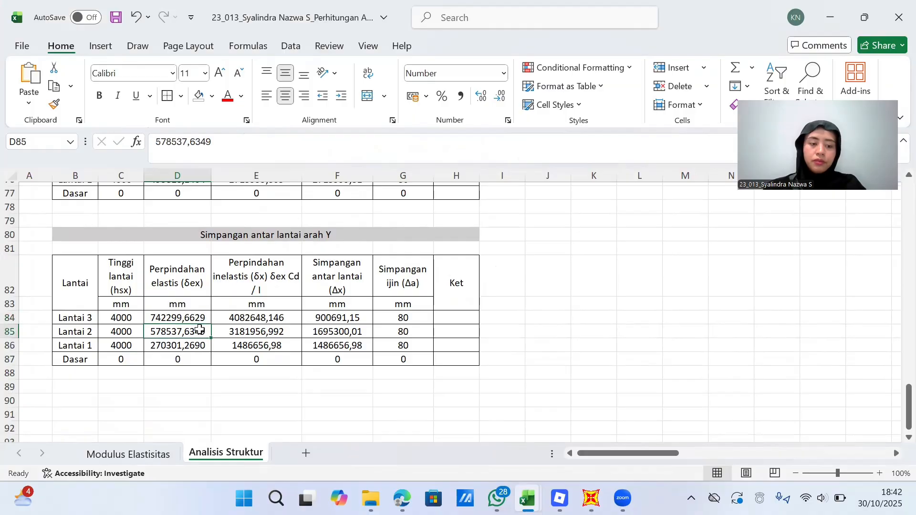
pyautogui.click(586, 491)
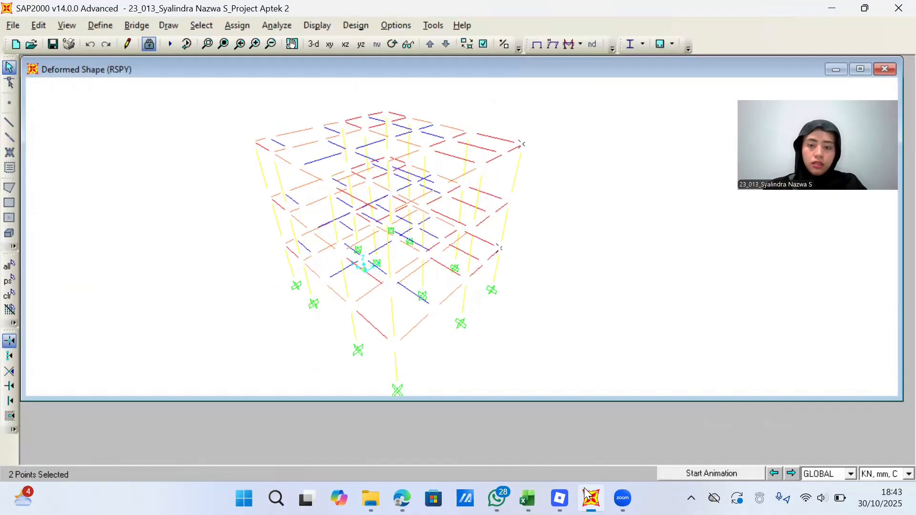
pyautogui.click(423, 184)
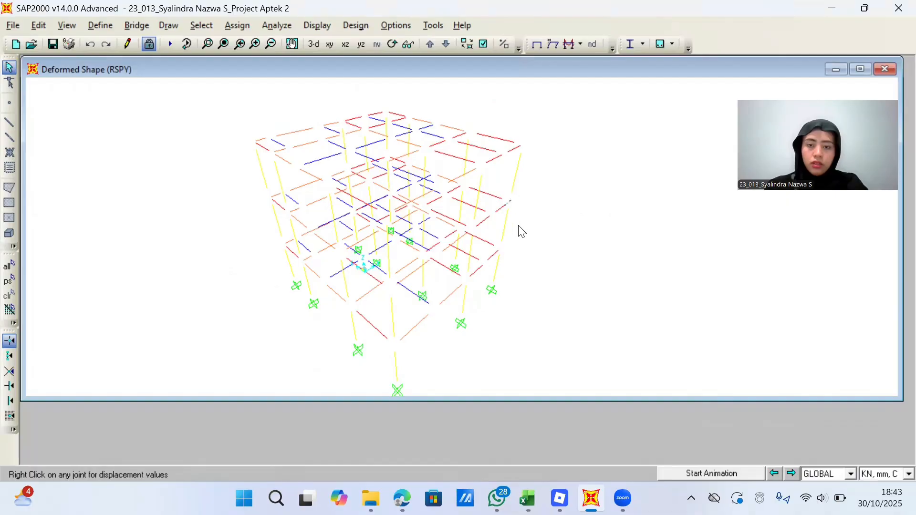
pyautogui.rightClick(509, 202)
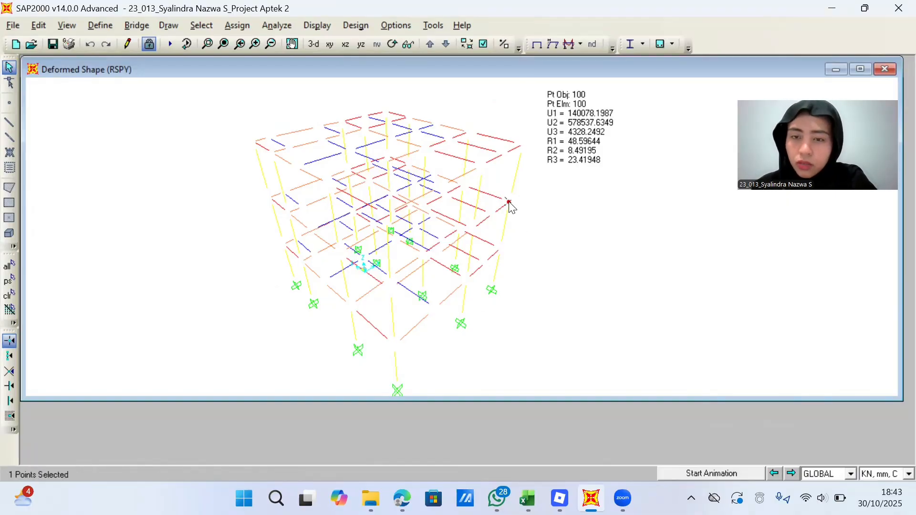
pyautogui.moveTo(527, 498)
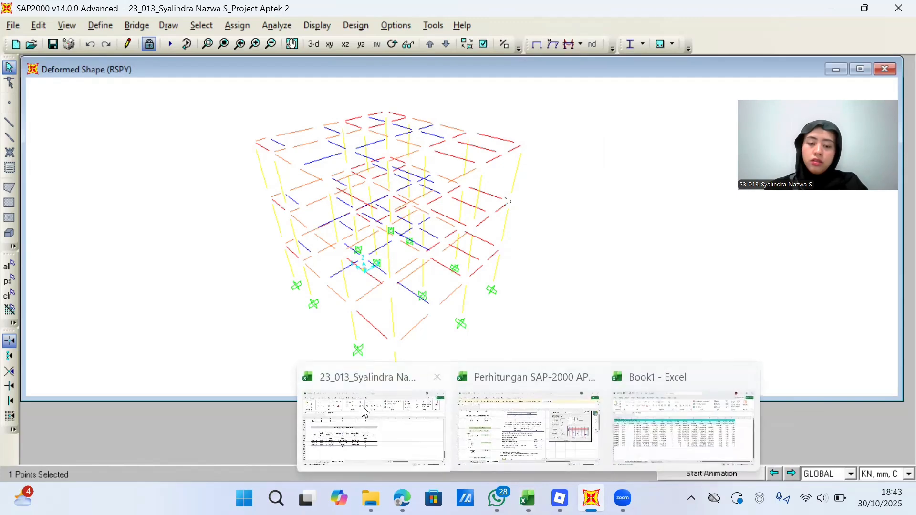
pyautogui.click(363, 411)
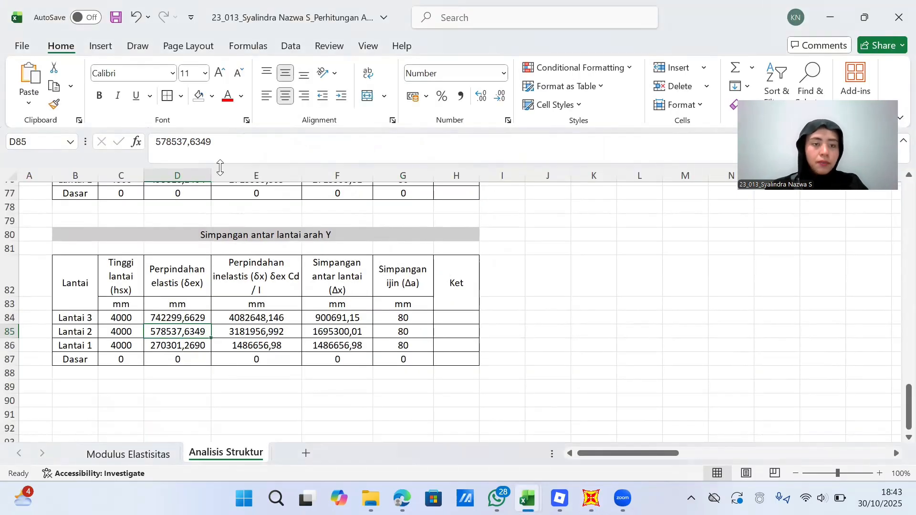
# Compare the Lantai 1 elastic displacement in D86 with the first-storey corner joint's RSPY displacement in SAP2000, and return to Excel
pyautogui.click(200, 344)
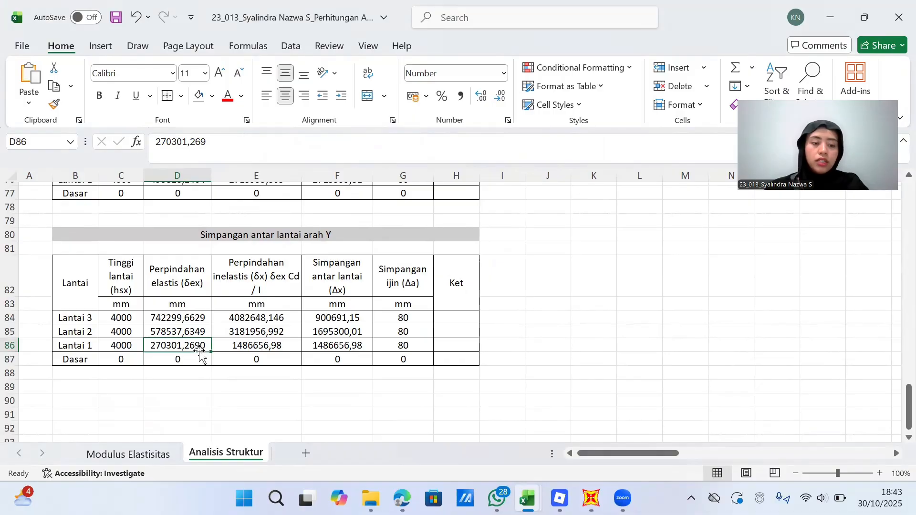
pyautogui.click(592, 496)
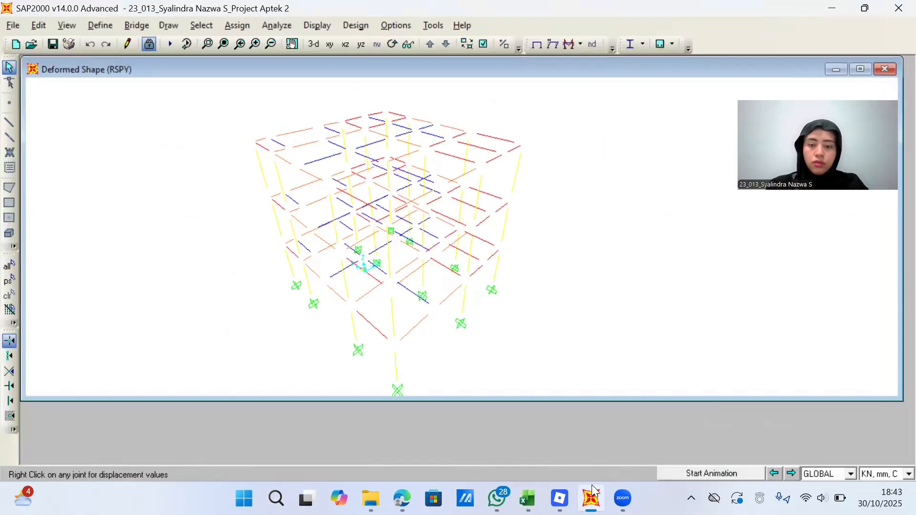
pyautogui.click(498, 247)
pyautogui.moveTo(500, 248)
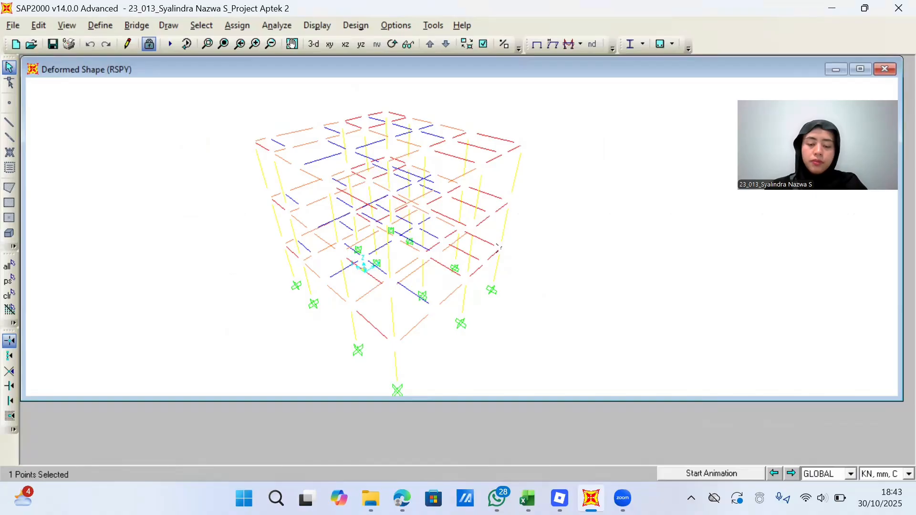
pyautogui.moveTo(527, 498)
pyautogui.click(374, 429)
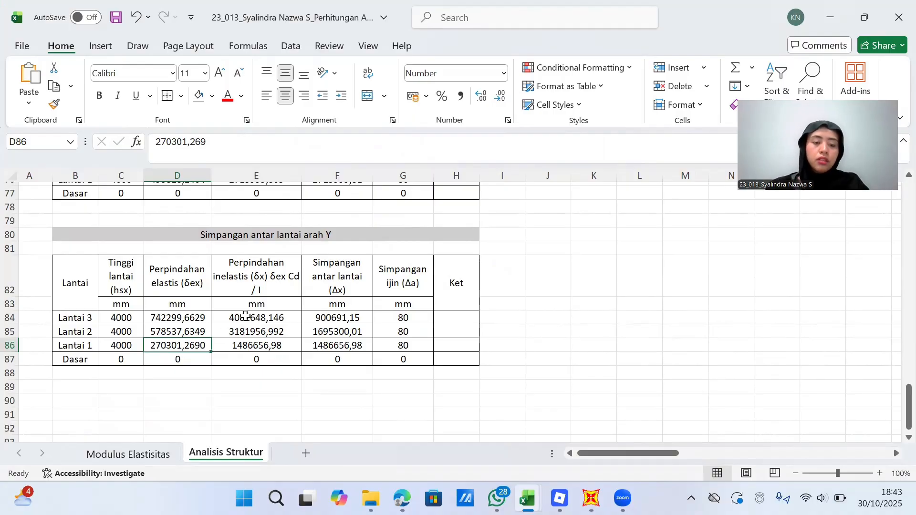
# Inspect the Y-direction inelastic displacement formulas for Lantai 3, 2 and 1 in E84 to E86
pyautogui.click(245, 317)
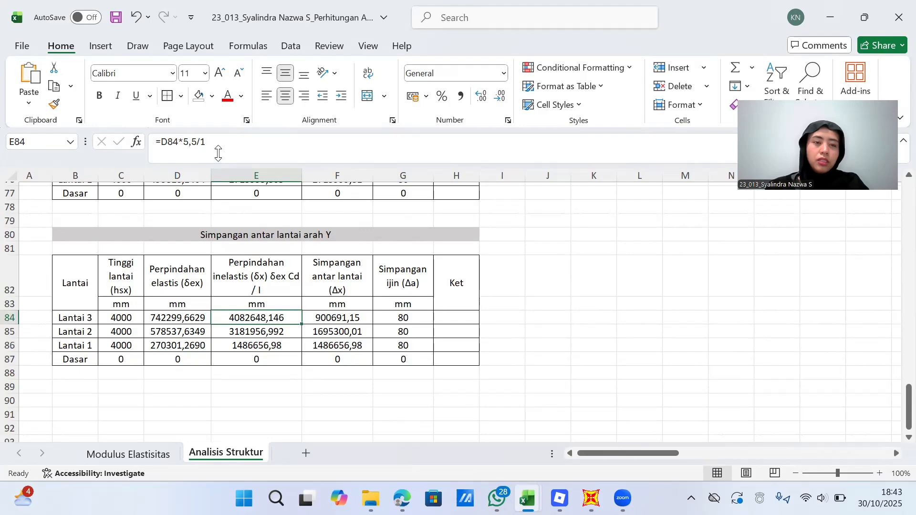
pyautogui.click(218, 152)
pyautogui.scroll(2, 264, 353)
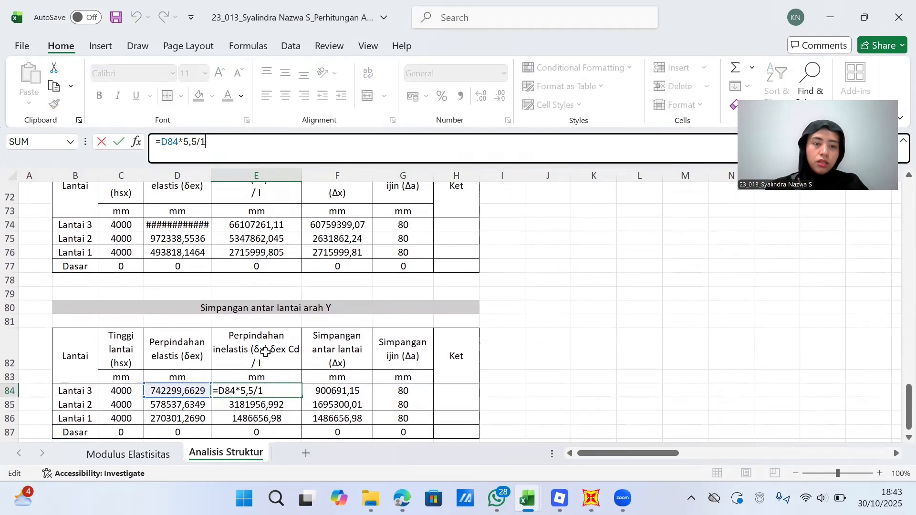
pyautogui.scroll(-2, 266, 352)
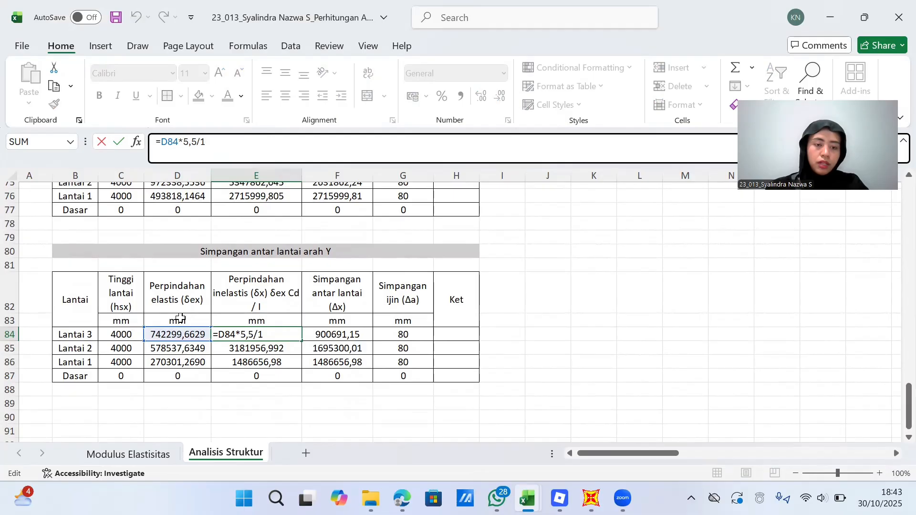
pyautogui.press('Return')
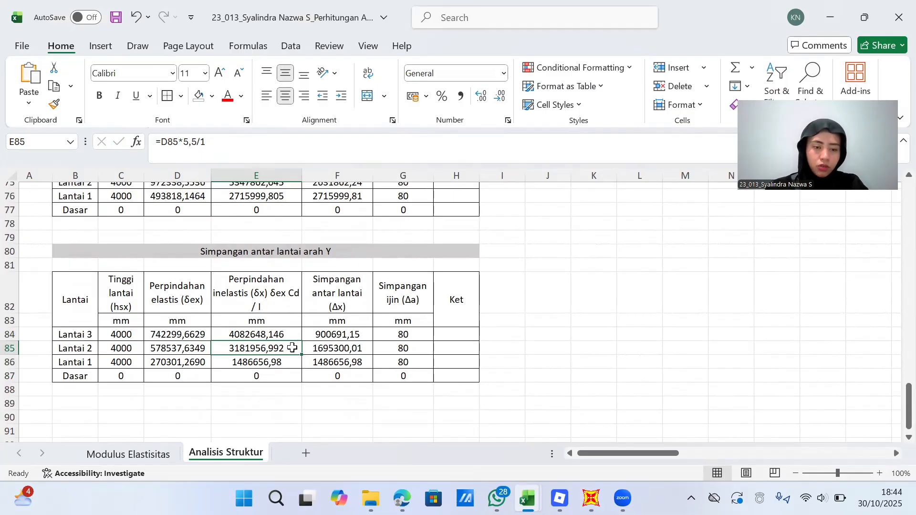
pyautogui.click(285, 362)
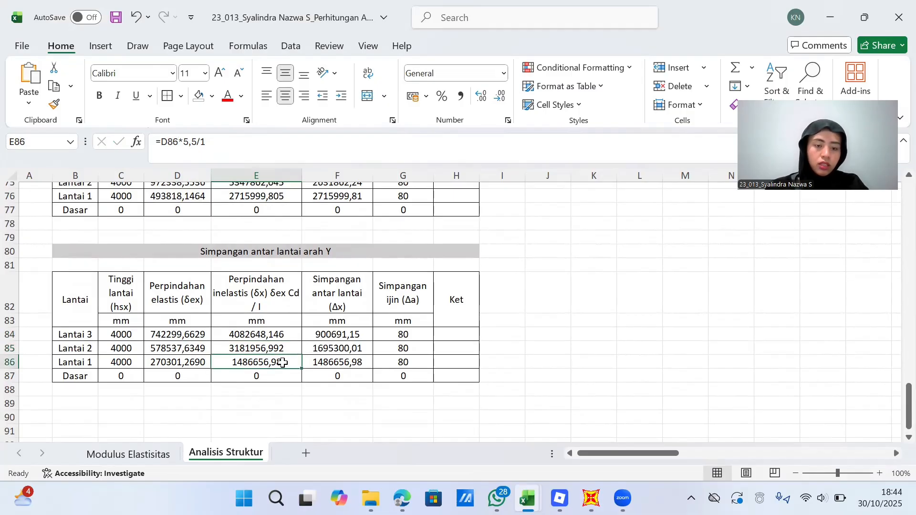
# Inspect the Y-direction storey drift formulas for Lantai 3, 2 and 1 in F84 to F86
pyautogui.click(365, 330)
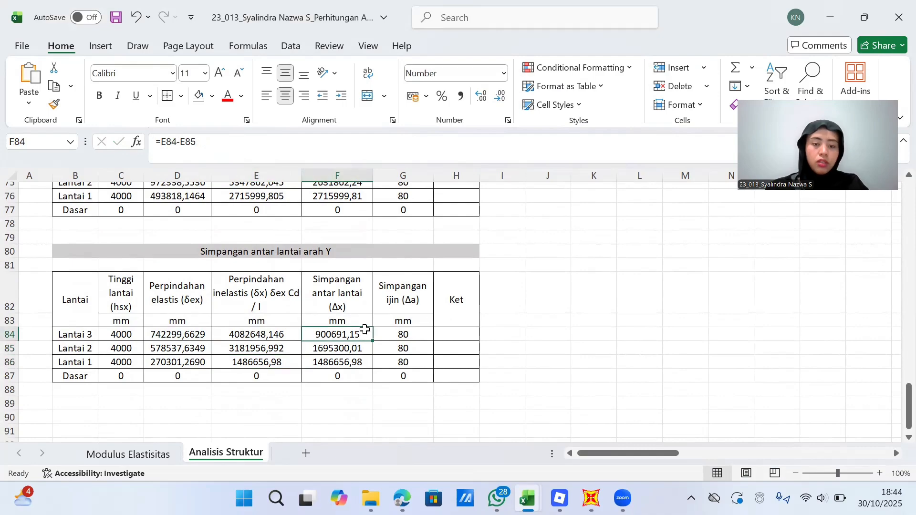
pyautogui.click(280, 147)
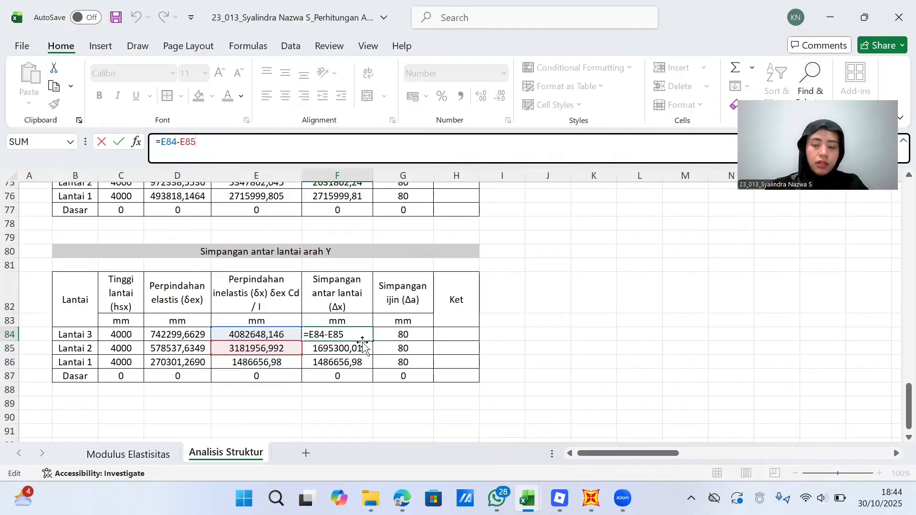
pyautogui.press('Return')
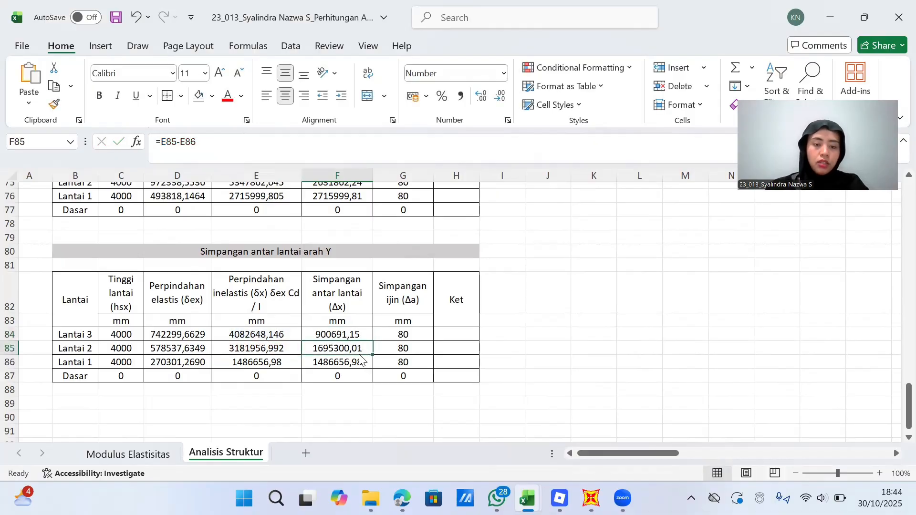
pyautogui.click(356, 361)
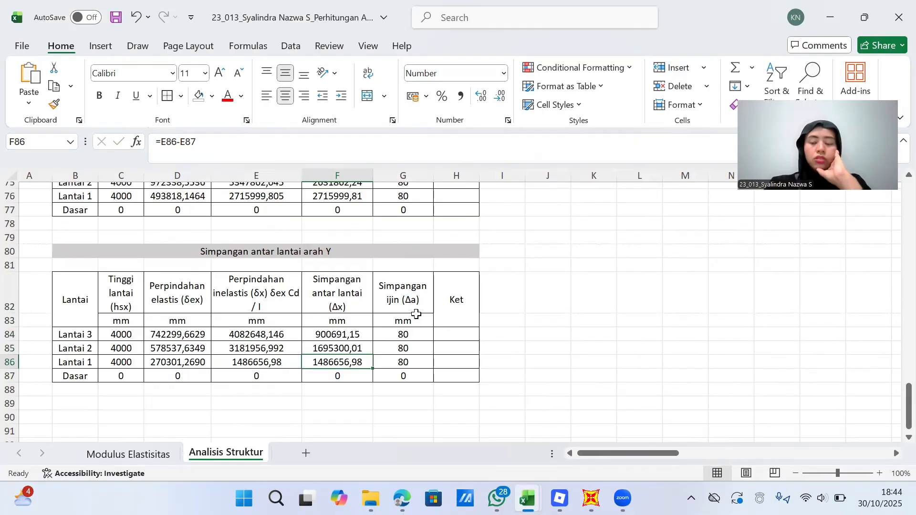
# Review the X-direction table's empty Ket cells, the elastic displacement in D74 and the inelastic displacements, and return to the Y-direction table
pyautogui.scroll(2, 509, 286)
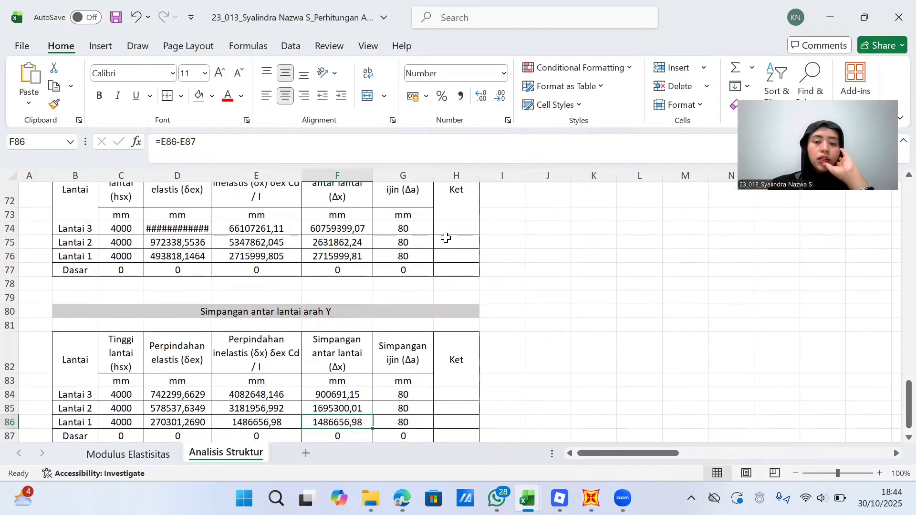
pyautogui.click(447, 241)
pyautogui.click(448, 227)
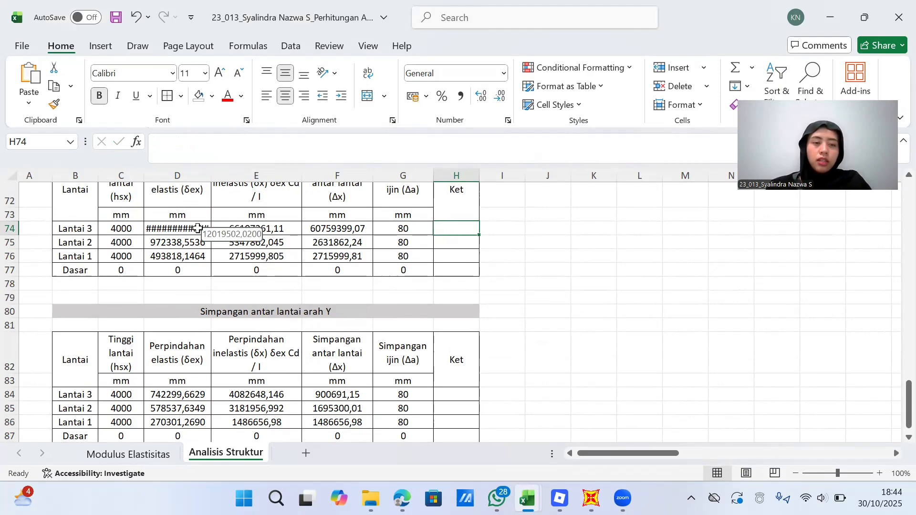
pyautogui.click(197, 228)
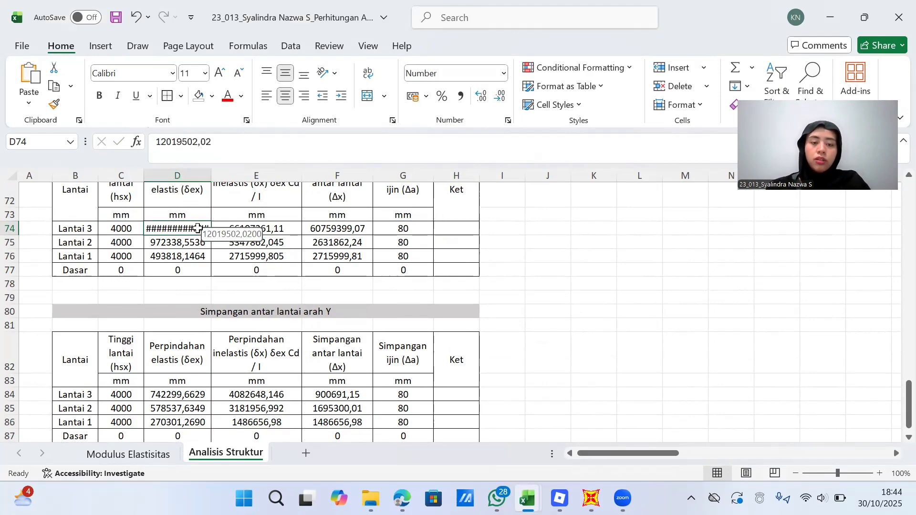
pyautogui.click(233, 230)
pyautogui.click(243, 243)
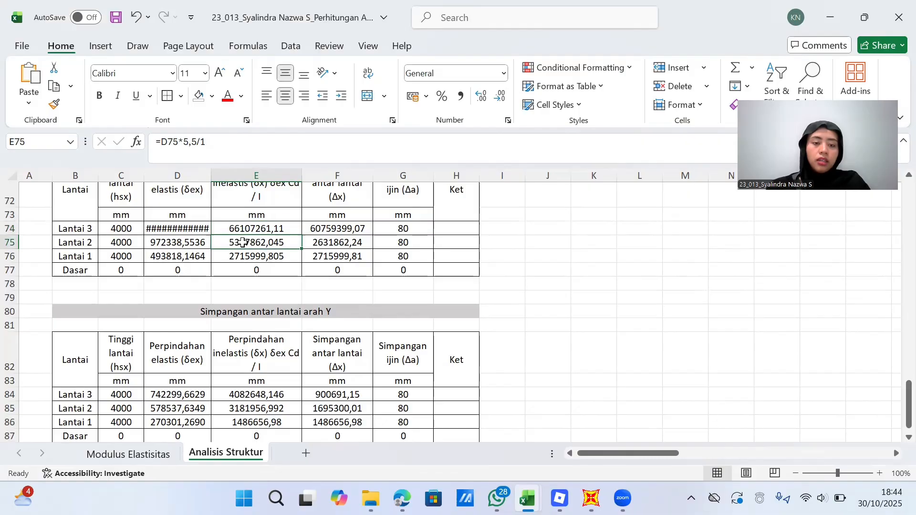
pyautogui.moveTo(458, 241); pyautogui.dragTo(465, 266)
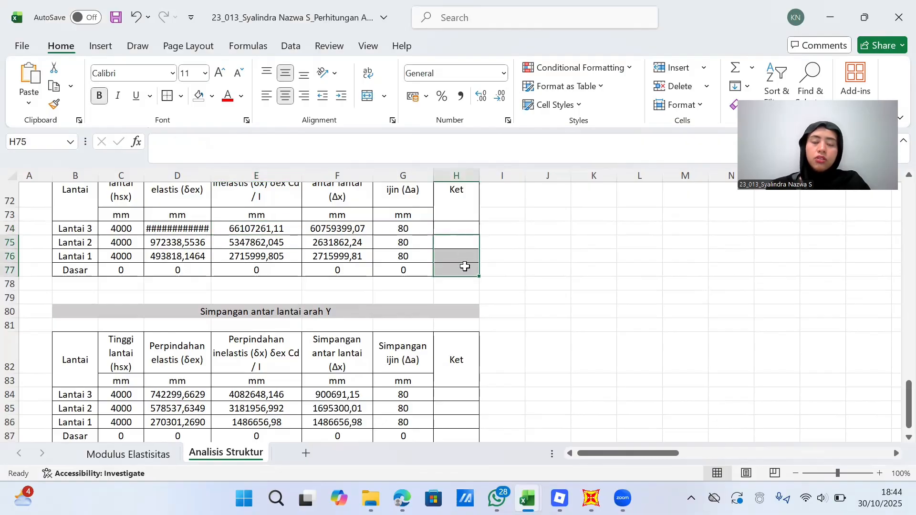
pyautogui.click(516, 258)
pyautogui.press('Down')
pyautogui.scroll(-2, 517, 258)
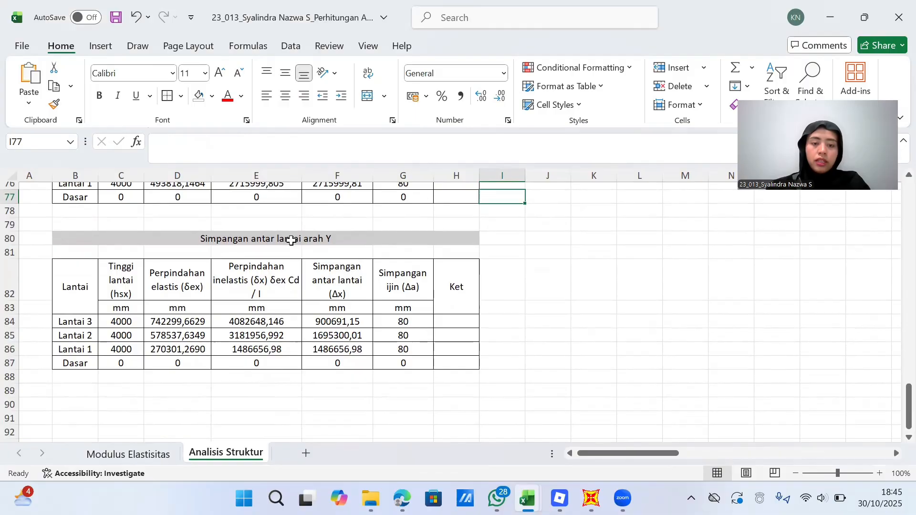
# Check the Y-direction table's Ket cell H84 and the inelastic displacement formula in E84 for Lantai 3
pyautogui.click(459, 323)
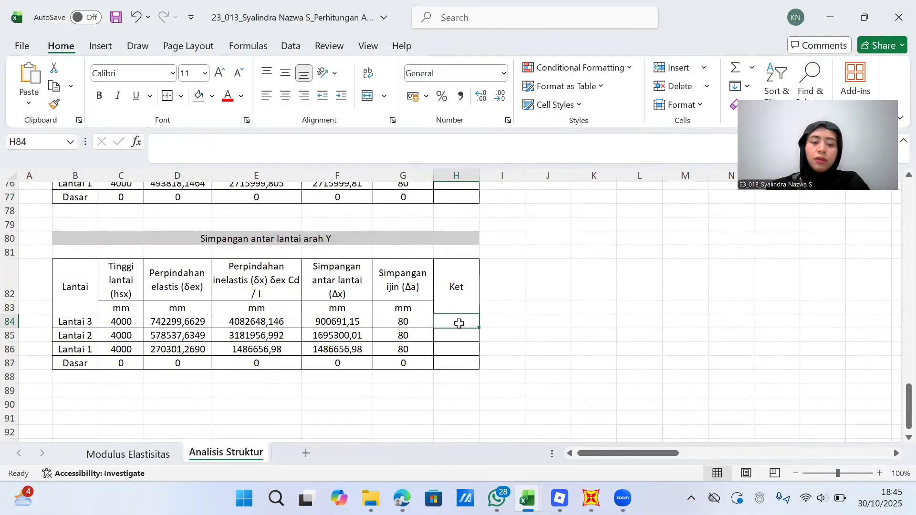
pyautogui.click(279, 319)
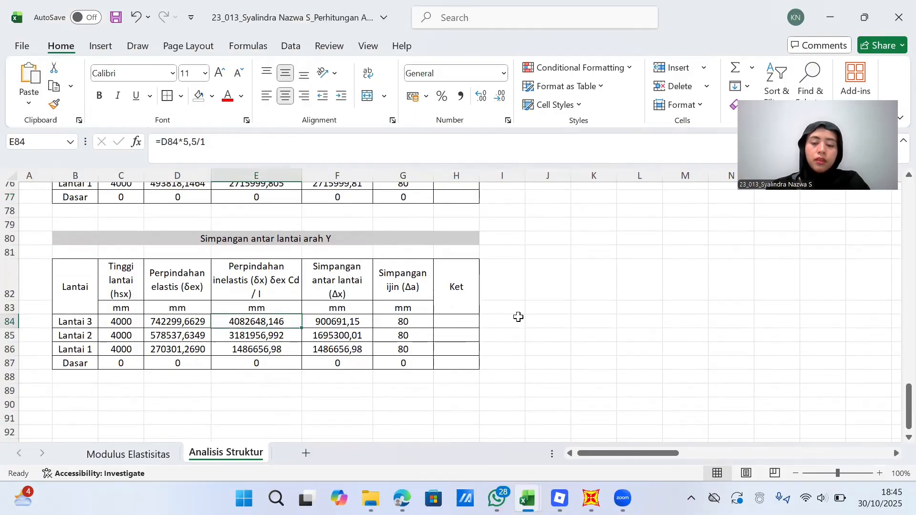
pyautogui.click(518, 318)
pyautogui.scroll(2, 518, 316)
pyautogui.scroll(1, 518, 317)
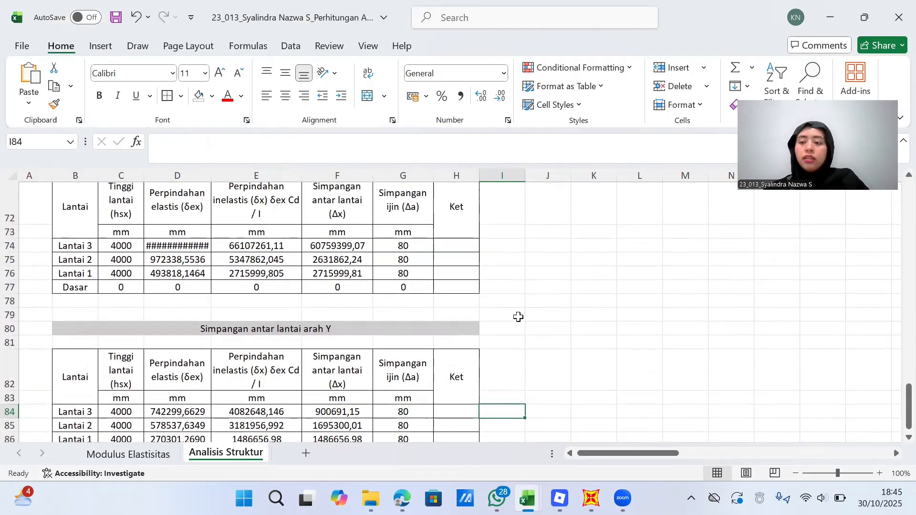
pyautogui.scroll(-2, 518, 317)
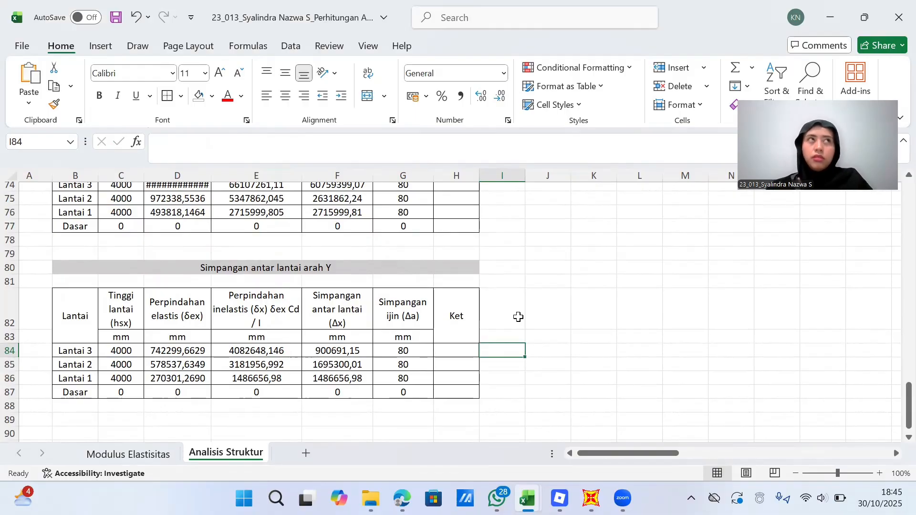
pyautogui.scroll(2, 538, 293)
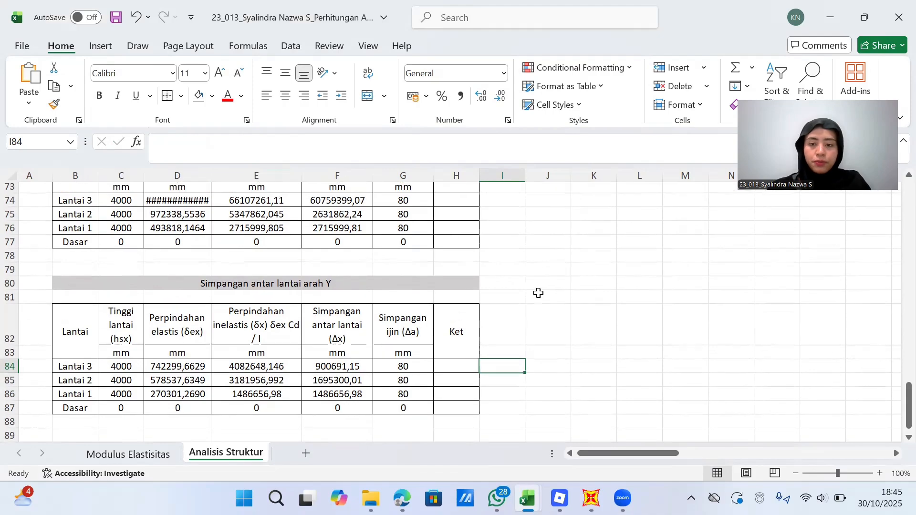
pyautogui.scroll(1, 538, 293)
pyautogui.scroll(-2, 538, 293)
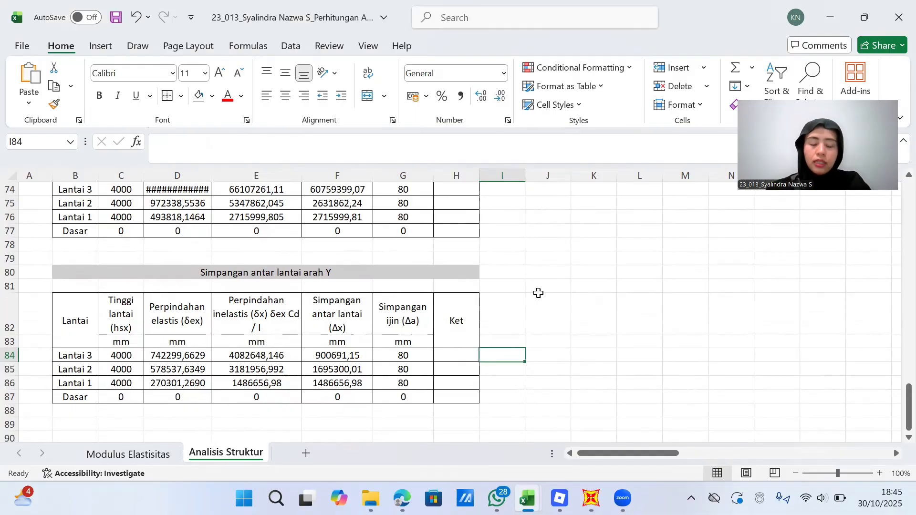
pyautogui.scroll(1, 538, 293)
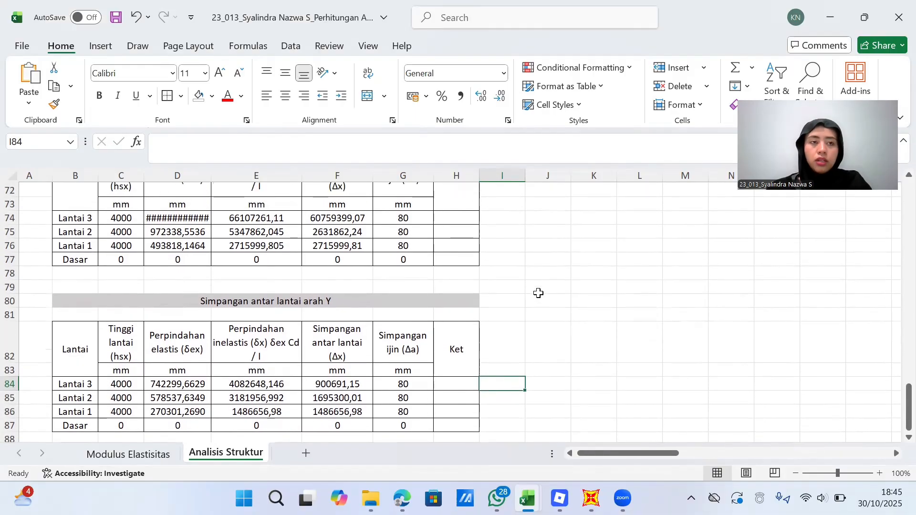